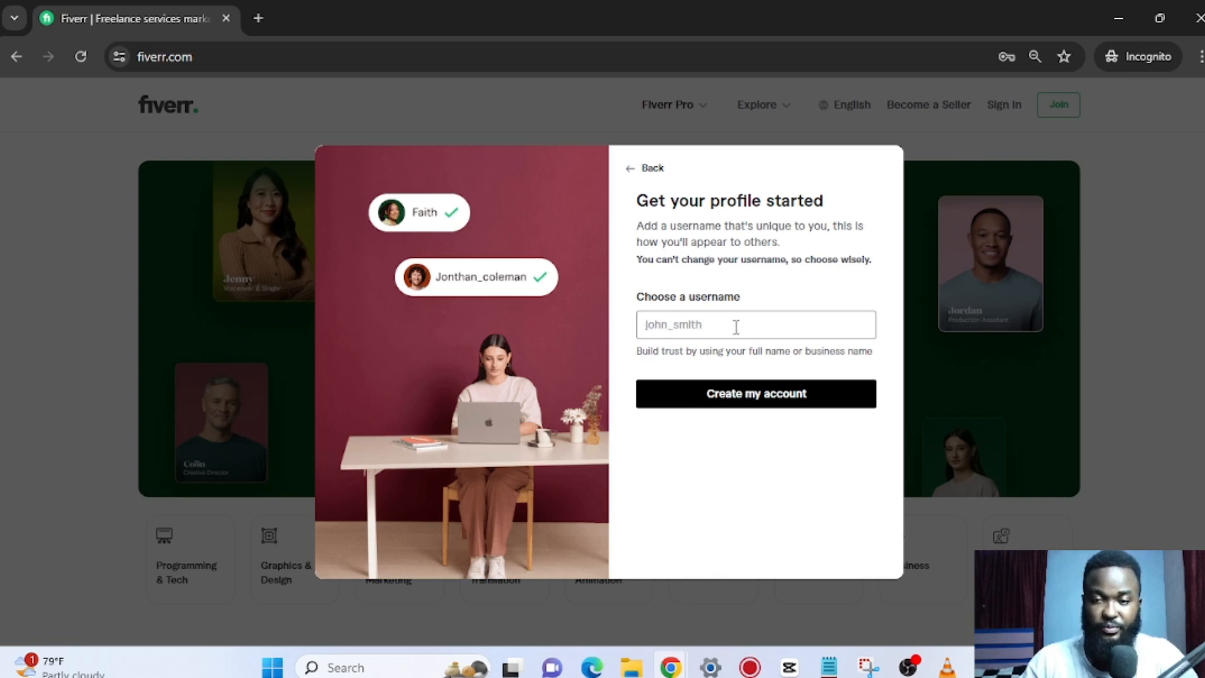
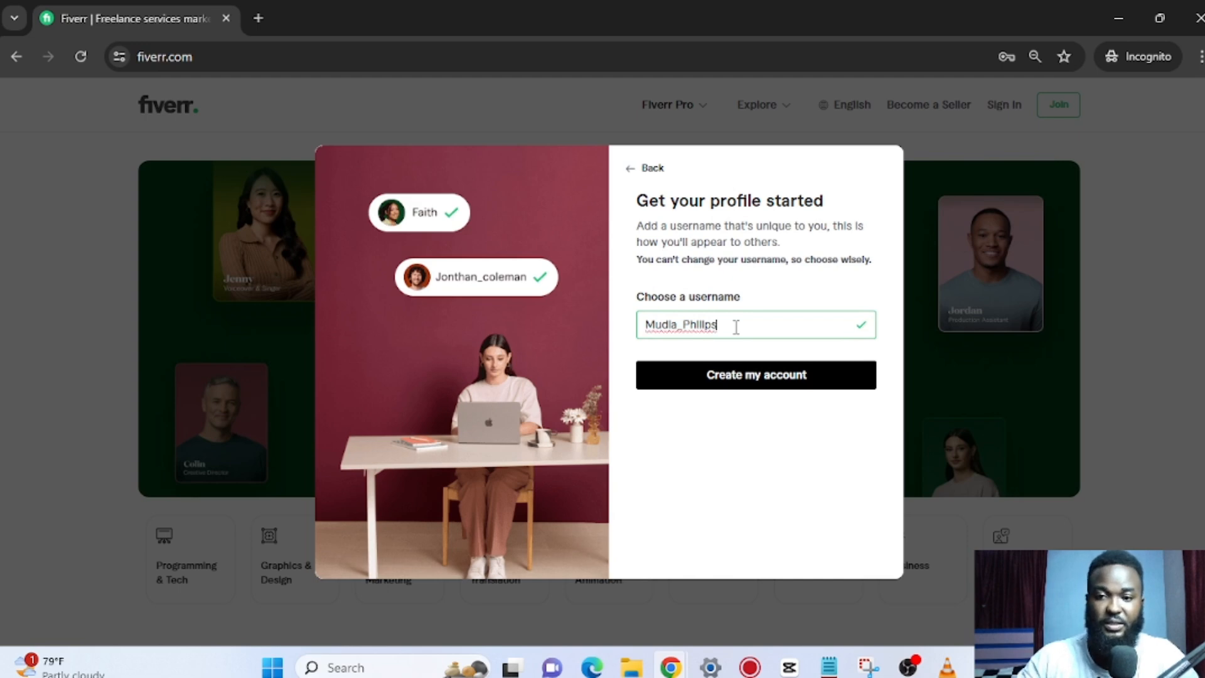
Create the Fiverr account using the chosen username.
{"action": "left_click", "coordinate": [770, 378]}
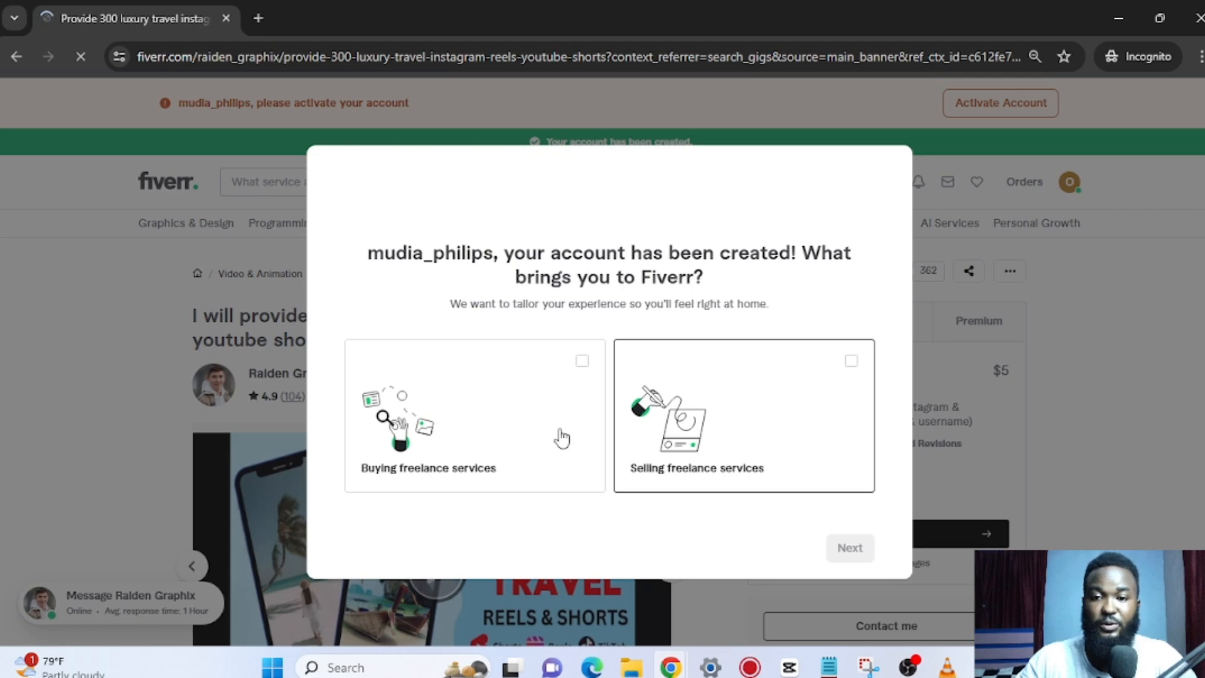
Answer onboarding as a side-hustle seller who is just getting started.
{"action": "left_click", "coordinate": [852, 362]}
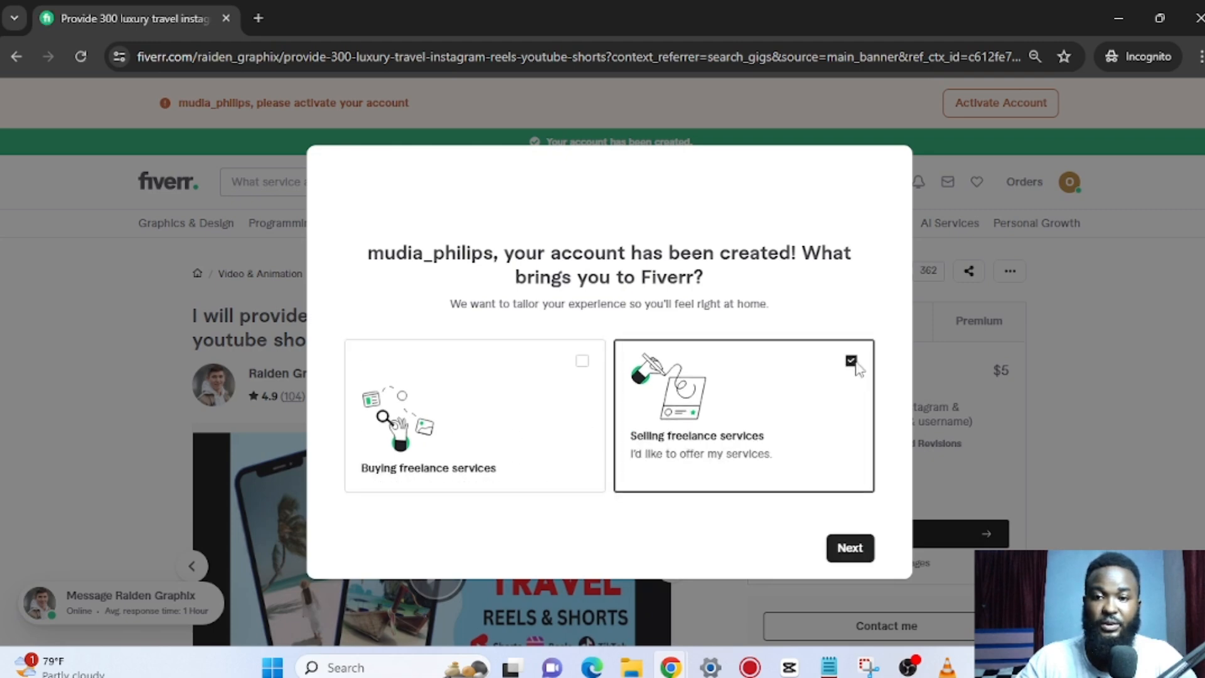
{"action": "left_click", "coordinate": [849, 547]}
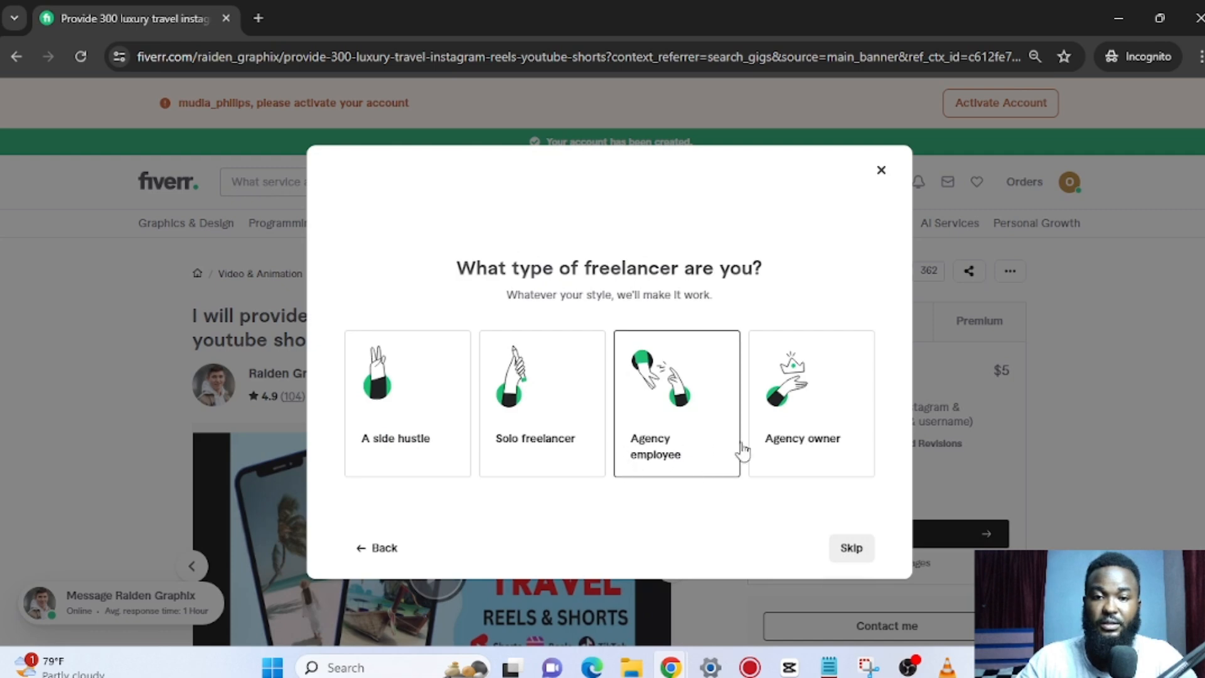
{"action": "left_click", "coordinate": [421, 392]}
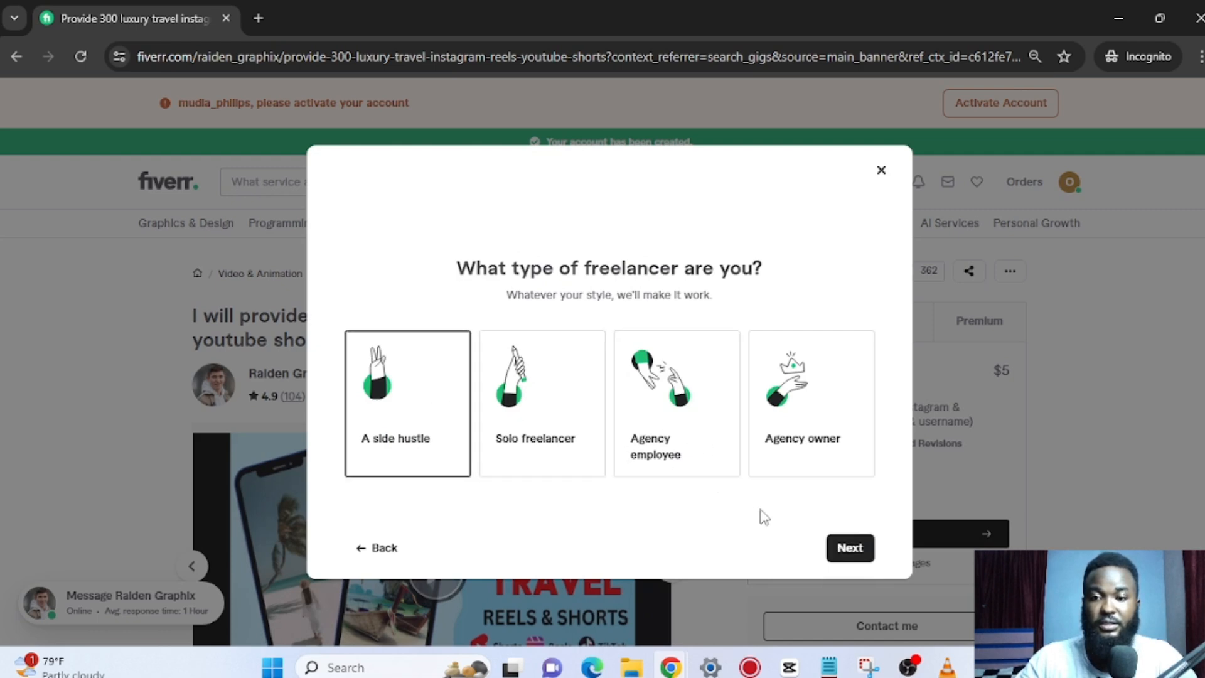
{"action": "left_click", "coordinate": [848, 549]}
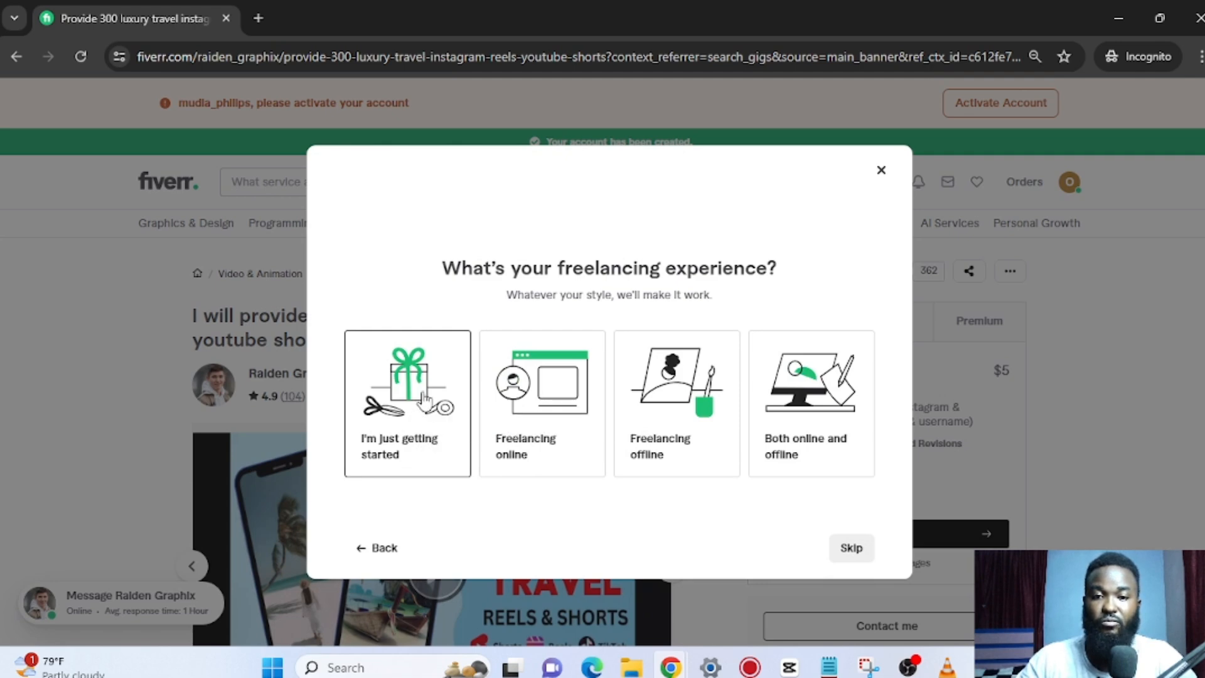
{"action": "left_click", "coordinate": [465, 402]}
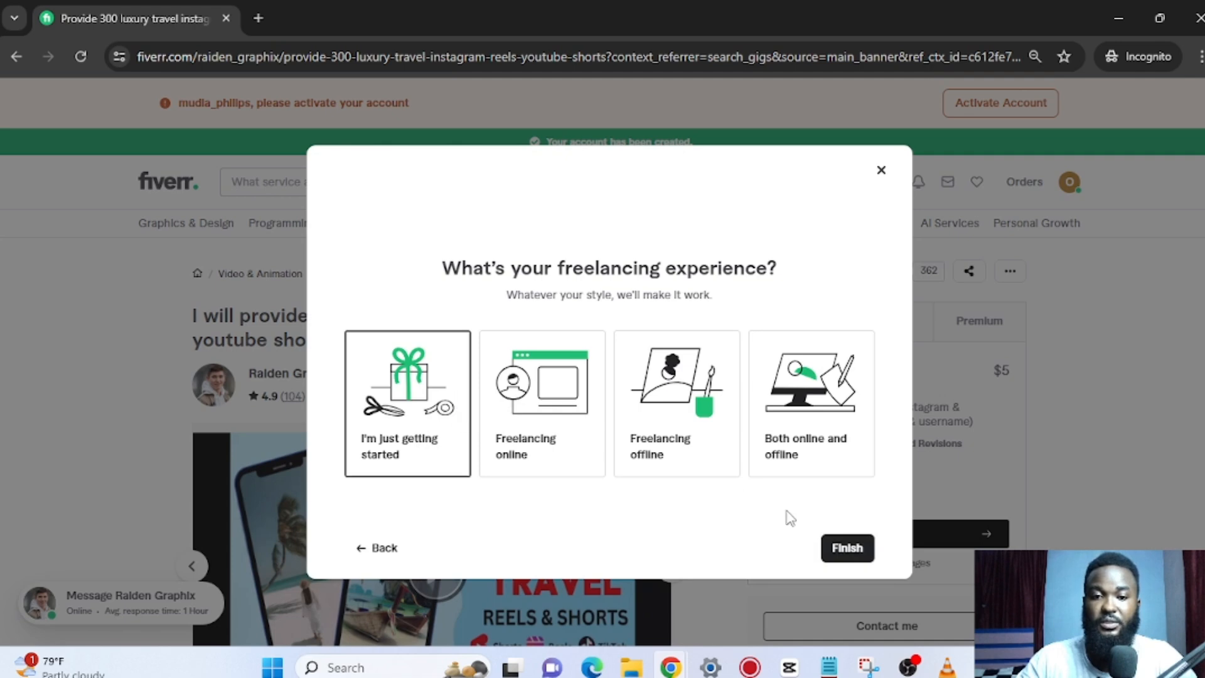
{"action": "left_click", "coordinate": [852, 560]}
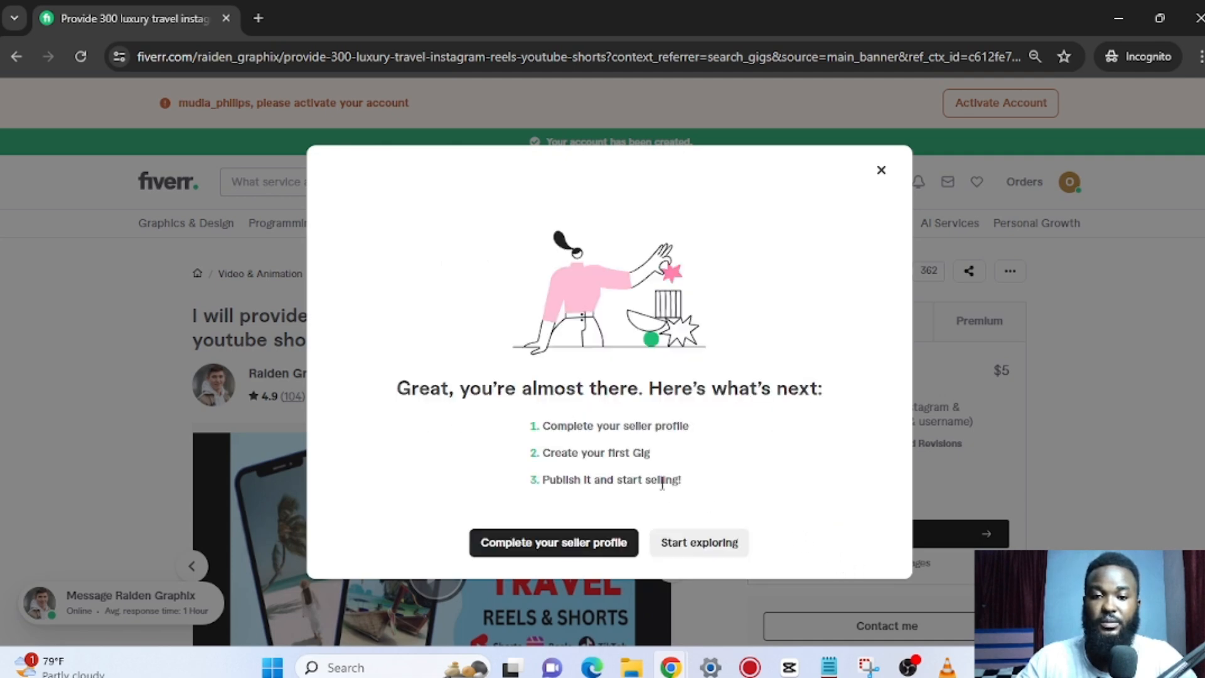
Start the seller profile and continue past the overview and tips pages to Personal Info.
{"action": "left_click", "coordinate": [586, 544]}
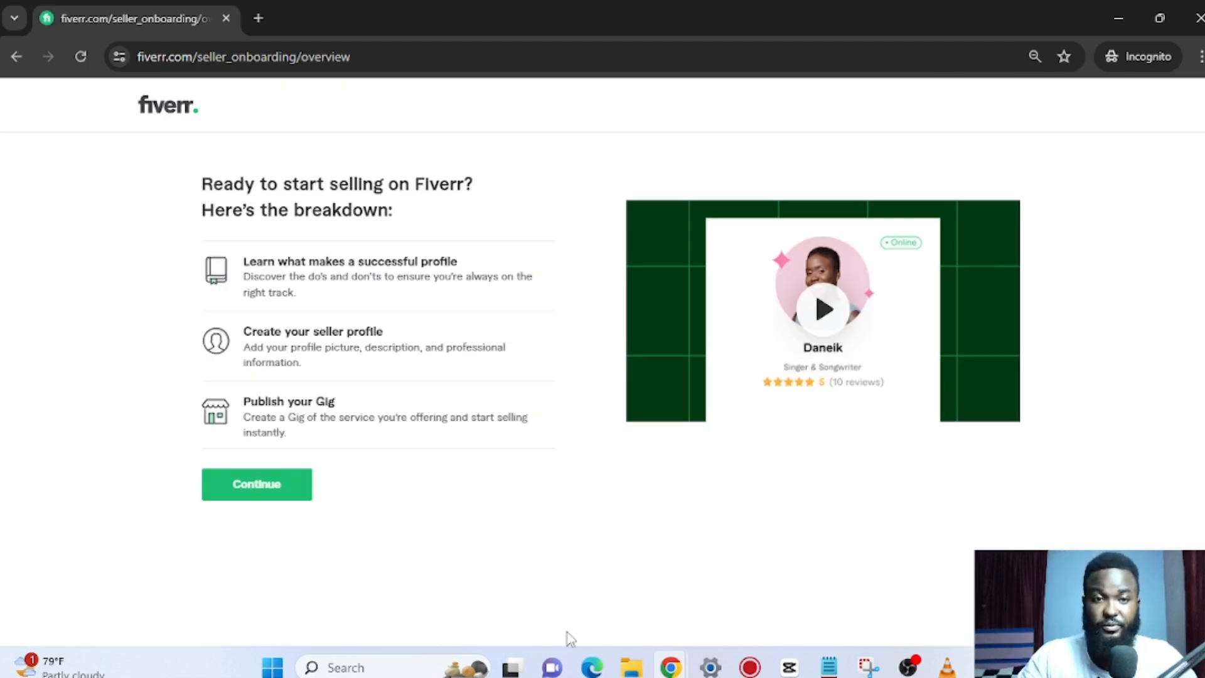
{"action": "left_click", "coordinate": [268, 495]}
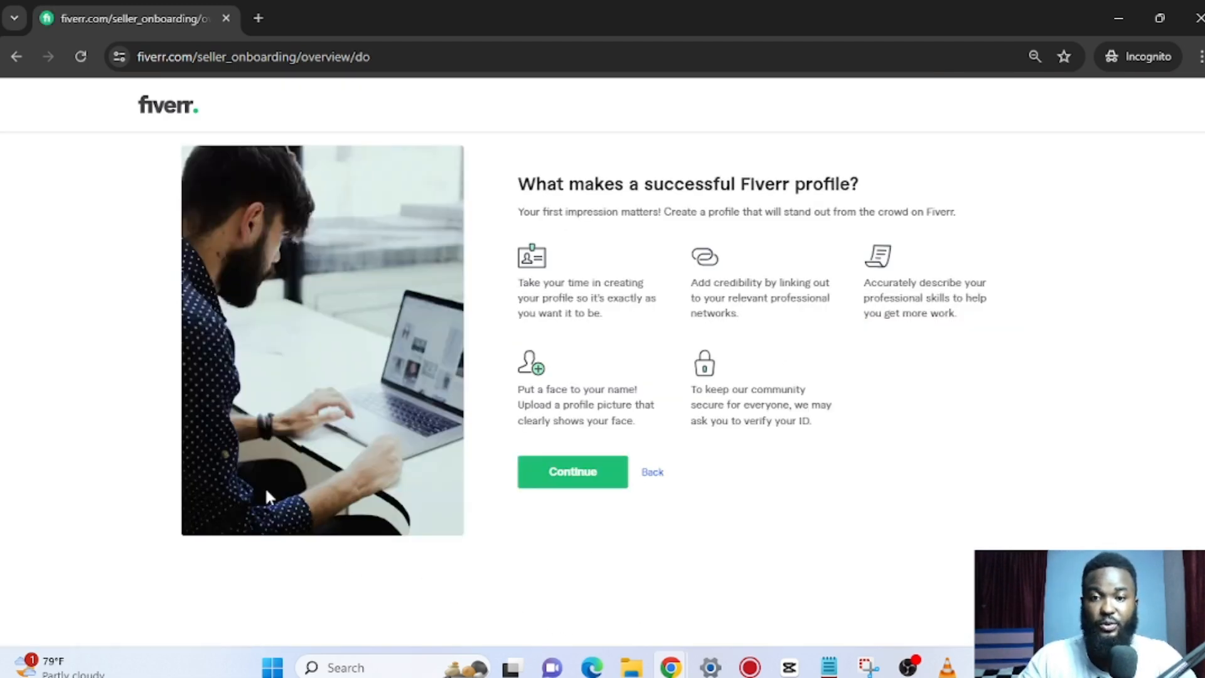
{"action": "left_click", "coordinate": [580, 471]}
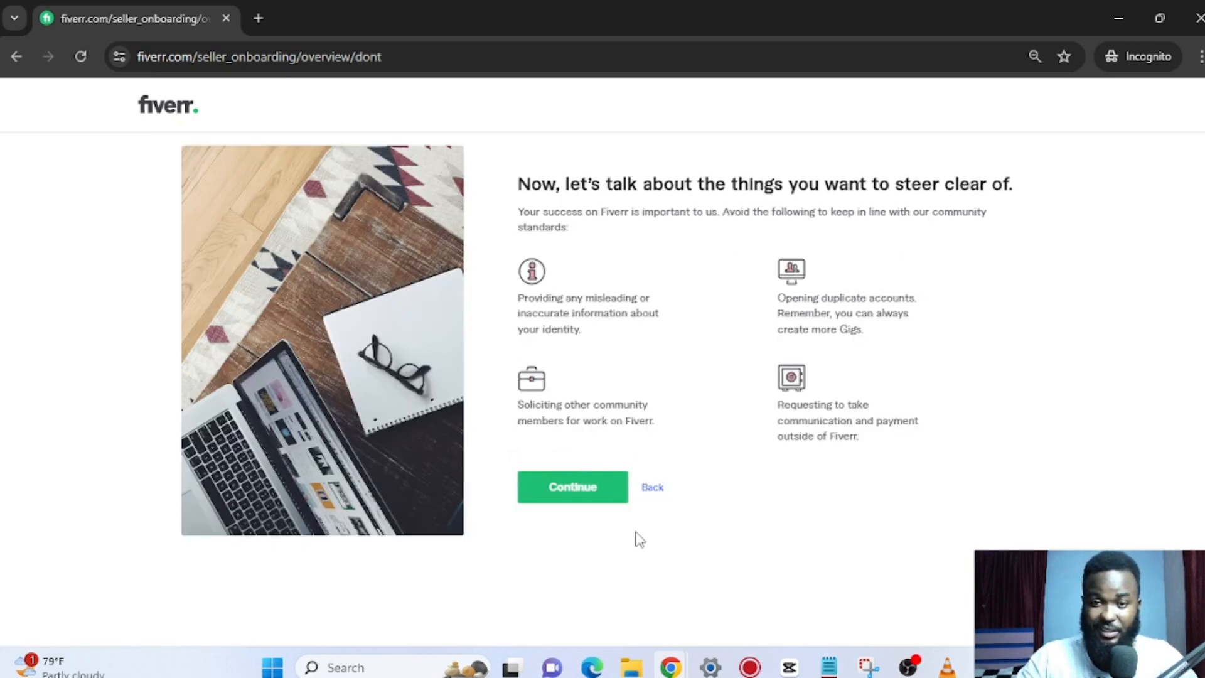
{"action": "left_click", "coordinate": [590, 494]}
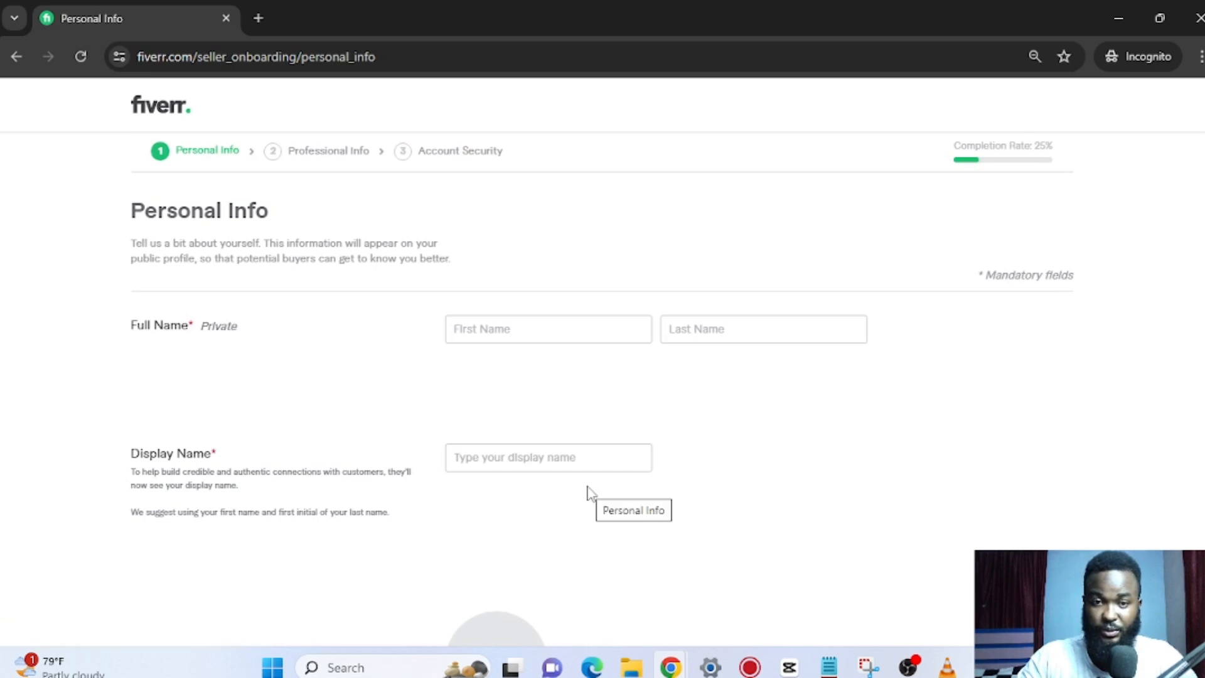
Enter the seller's first name and last name.
{"action": "left_click", "coordinate": [525, 334]}
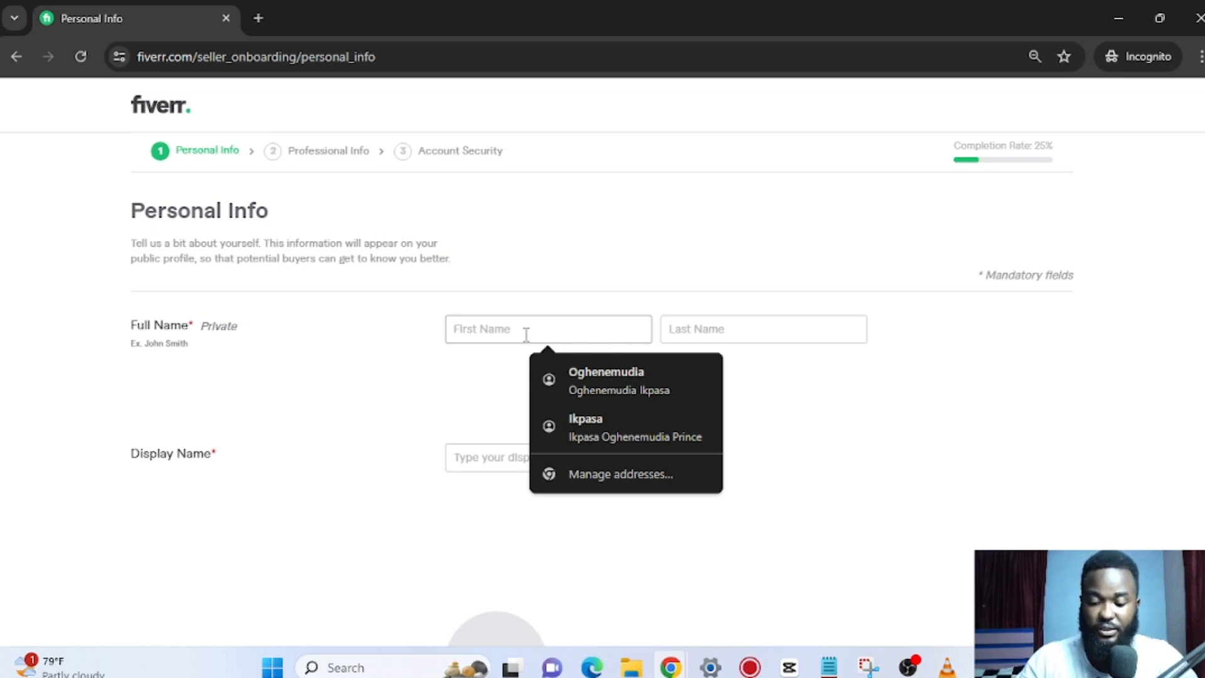
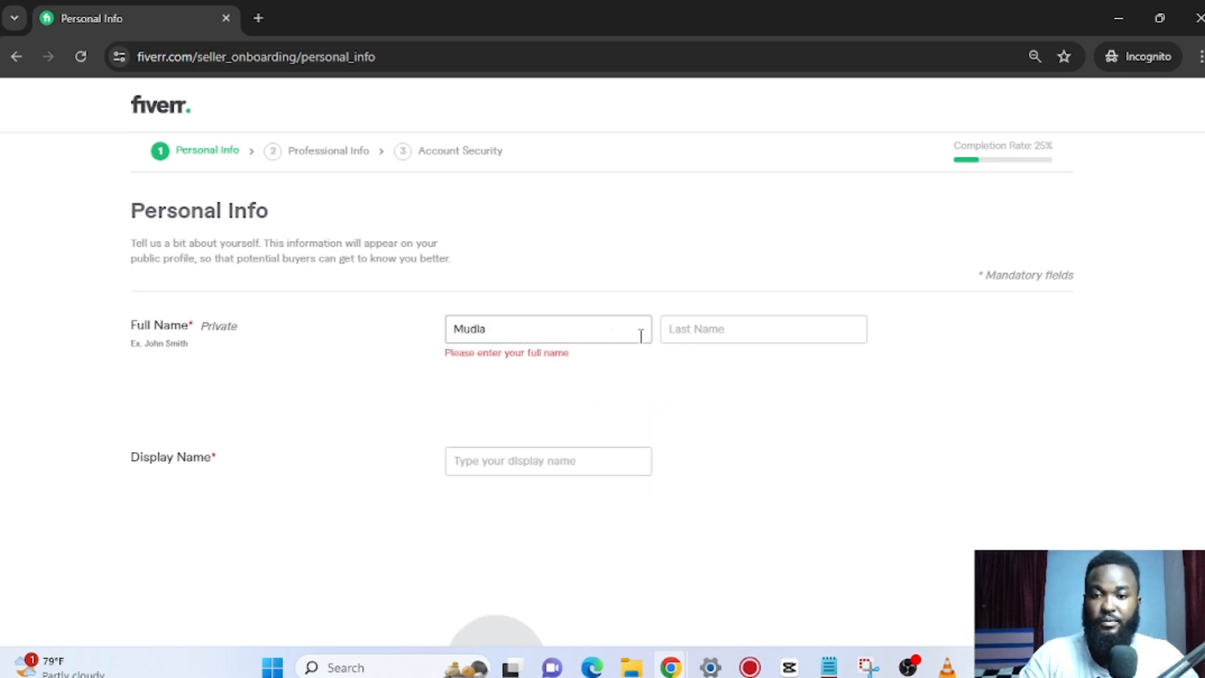
{"action": "left_click", "coordinate": [715, 332]}
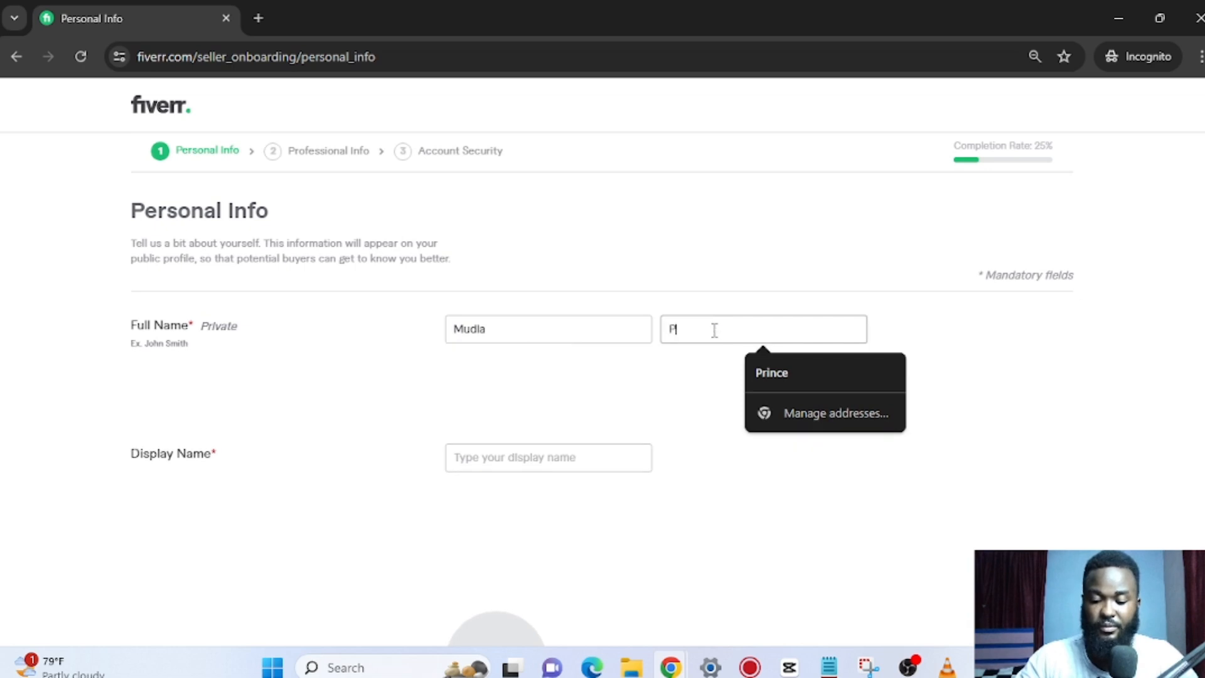
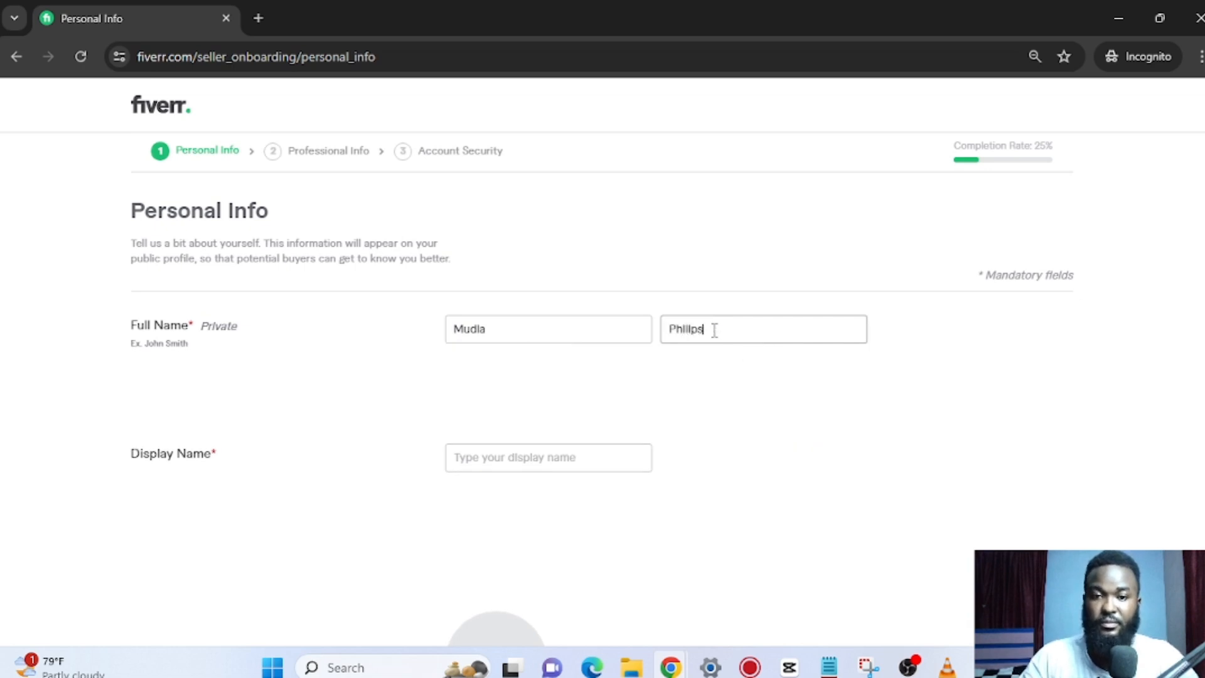
Replace the display name with just the seller's surname.
{"action": "left_click", "coordinate": [543, 455]}
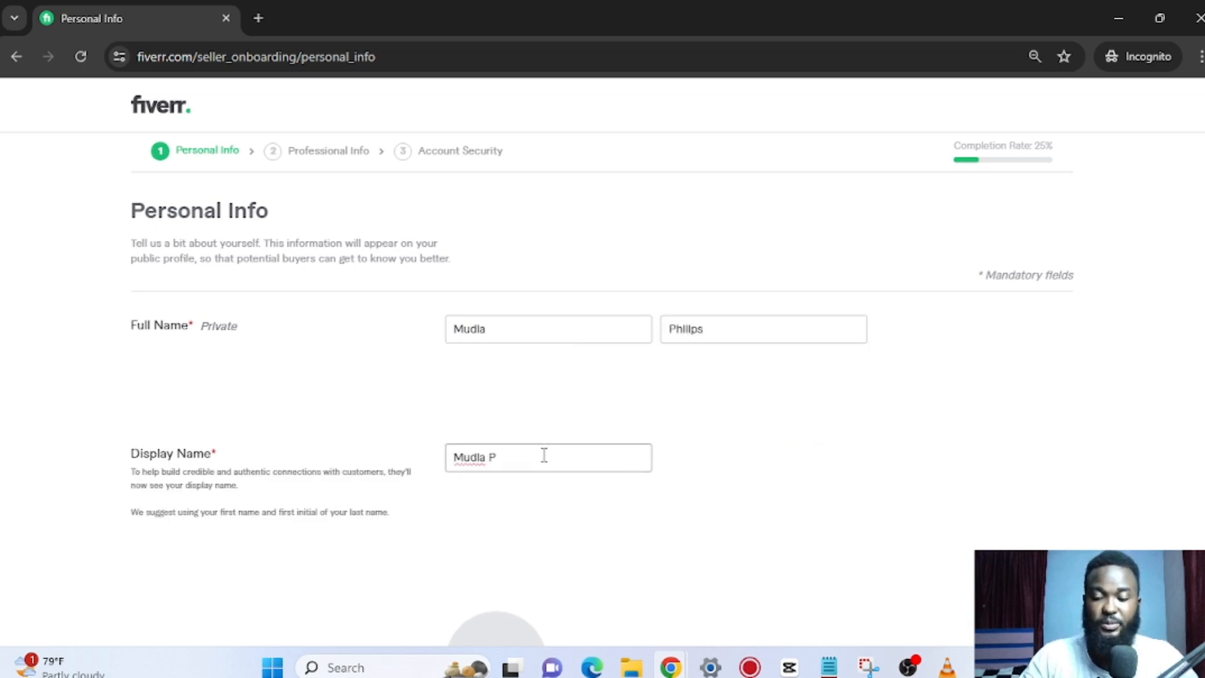
{"action": "type", "text": "h"}
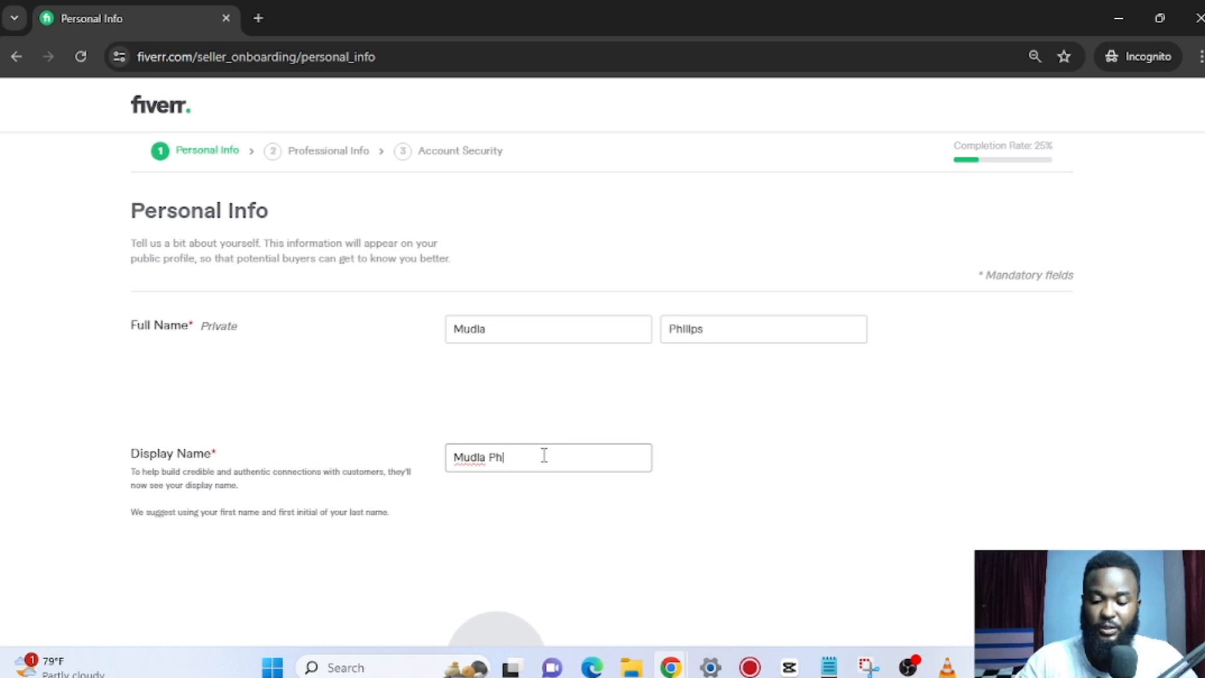
{"action": "type", "text": "ilips"}
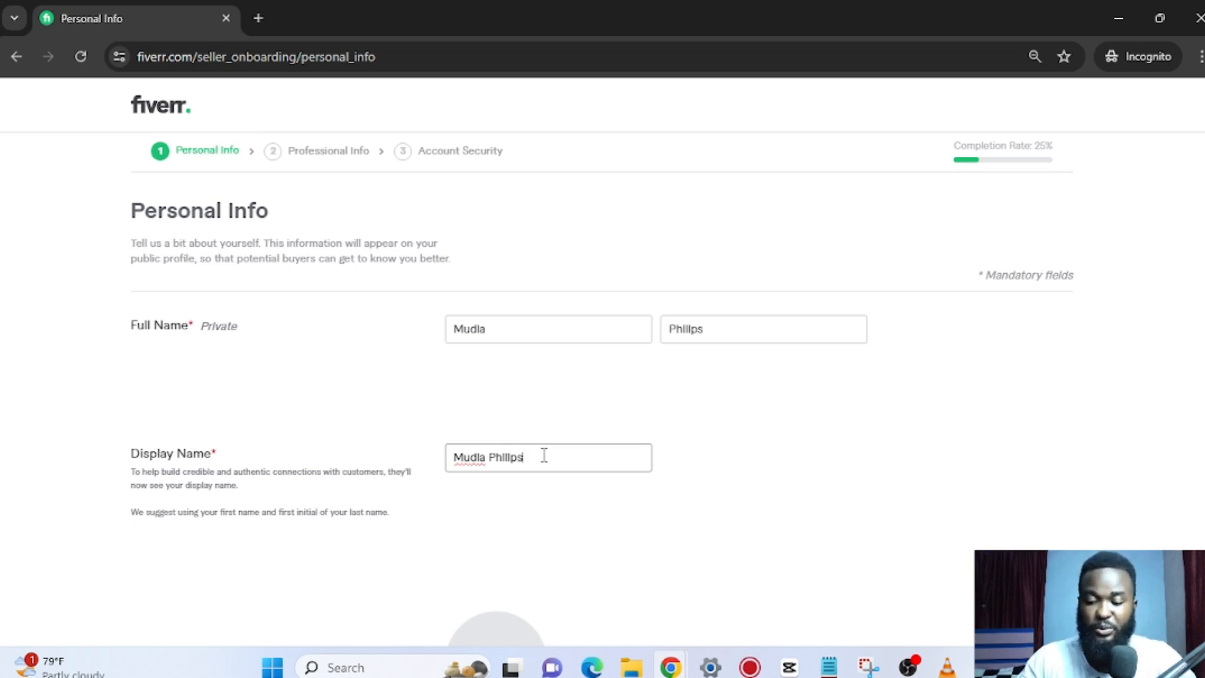
{"action": "key", "text": "BackSpace"}
{"action": "key", "text": "BackSpace"}
{"action": "key", "text": "BackSpace"}
{"action": "key", "text": "BackSpace"}
{"action": "key", "text": "BackSpace"}
{"action": "key", "text": "BackSpace"}
{"action": "key", "text": "BackSpace"}
{"action": "key", "text": "BackSpace"}
{"action": "key", "text": "BackSpace"}
{"action": "key", "text": "BackSpace"}
{"action": "key", "text": "BackSpace"}
{"action": "key", "text": "BackSpace"}
{"action": "key", "text": "BackSpace"}
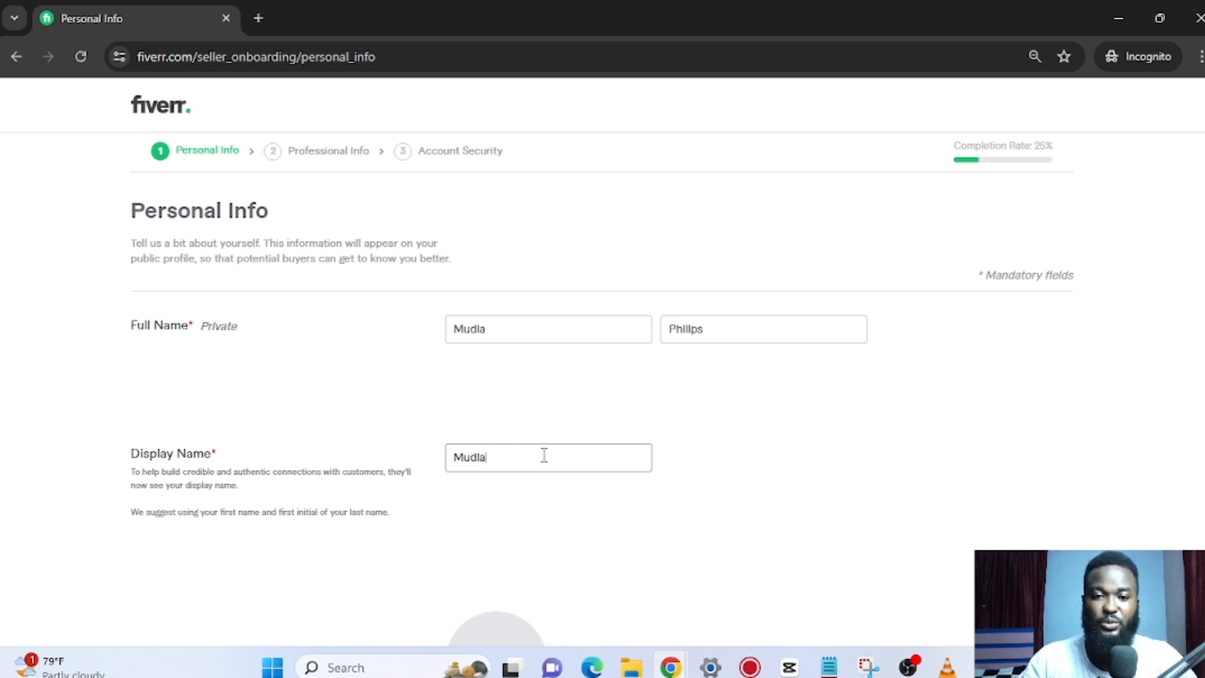
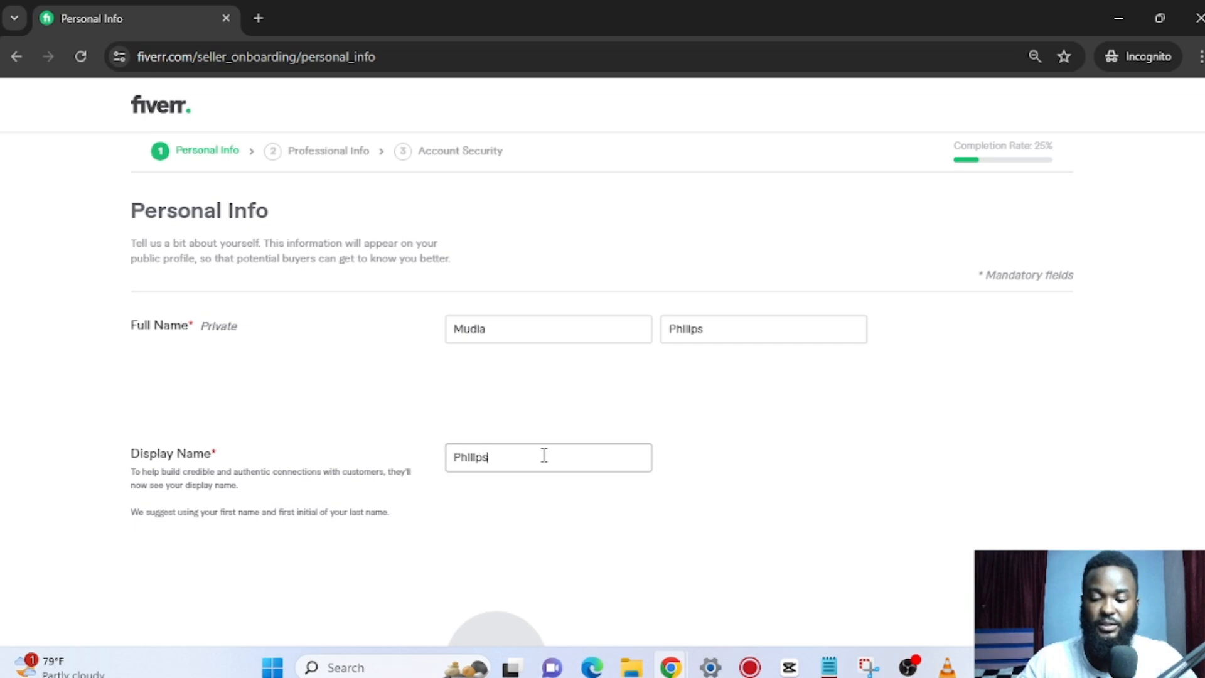
Upload IMG_20230705_101937 from Downloads as the profile picture.
{"action": "scroll", "coordinate": [618, 401], "scroll_direction": "down", "scroll_amount": 3}
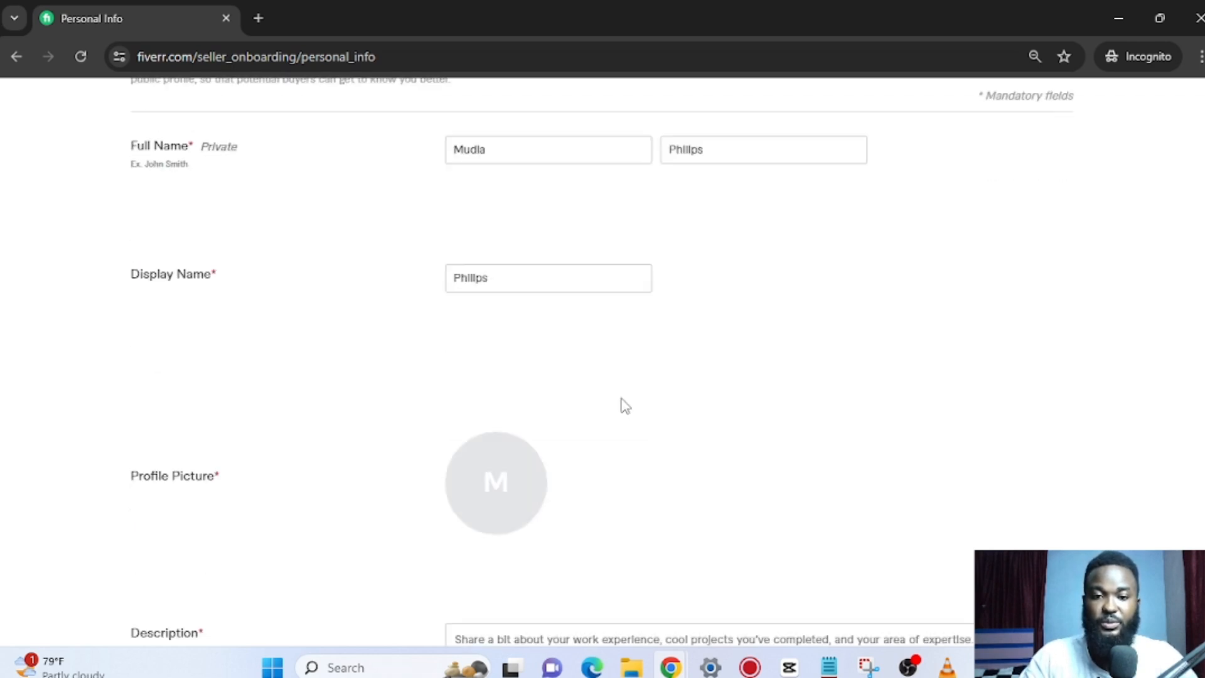
{"action": "left_click", "coordinate": [486, 273]}
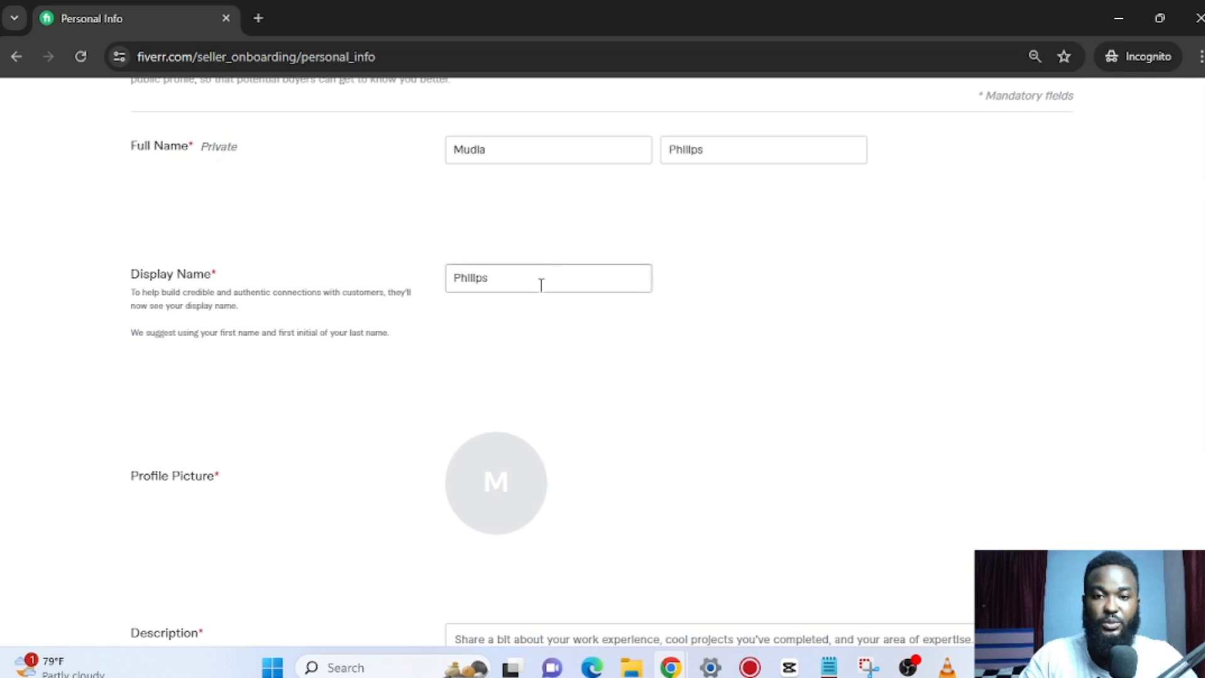
{"action": "scroll", "coordinate": [539, 344], "scroll_direction": "down", "scroll_amount": 2}
{"action": "scroll", "coordinate": [538, 344], "scroll_direction": "down", "scroll_amount": 3}
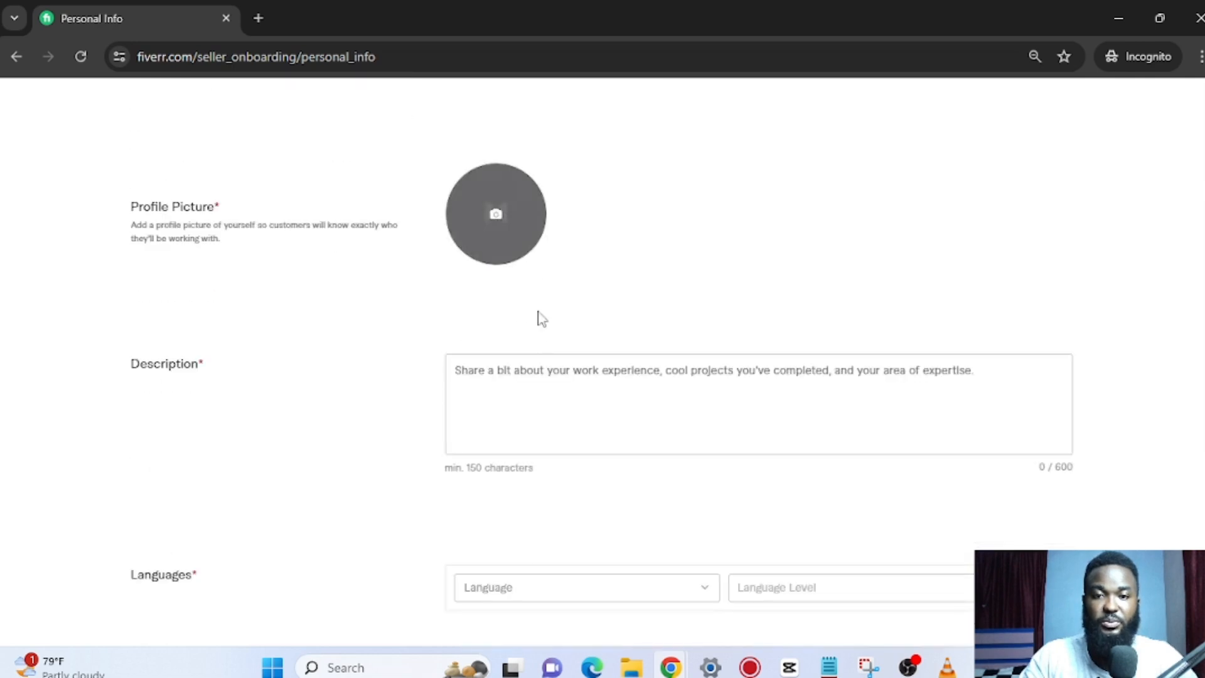
{"action": "left_click", "coordinate": [496, 215]}
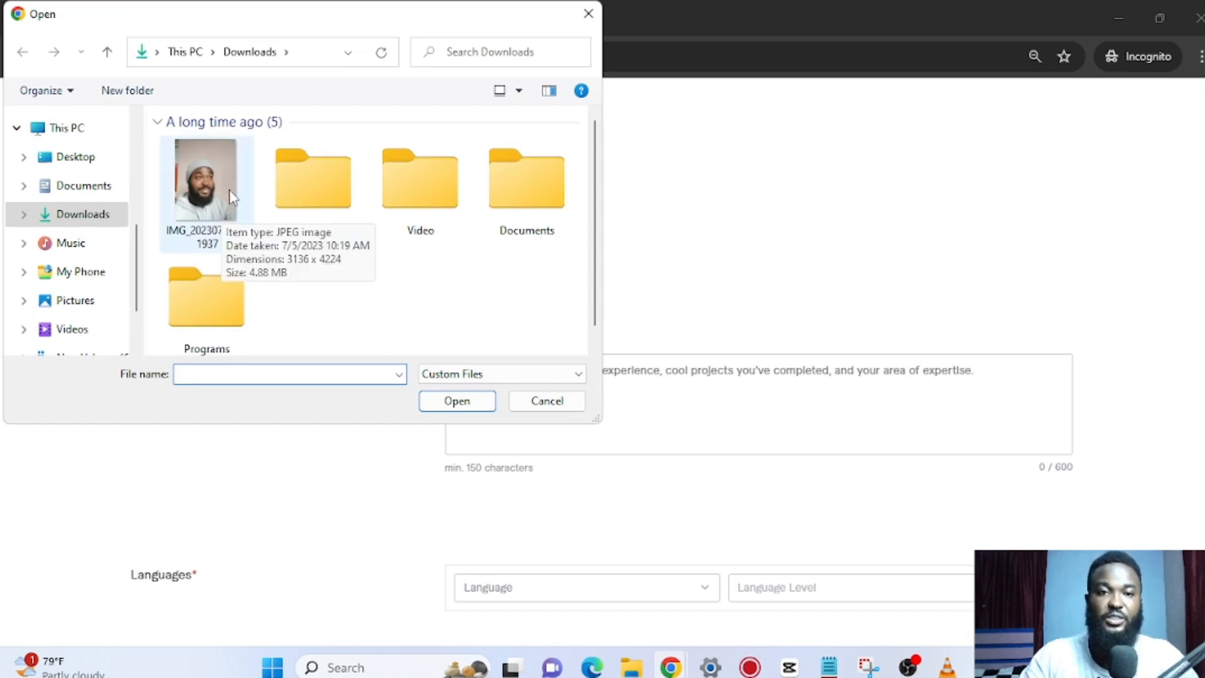
{"action": "left_click", "coordinate": [227, 186]}
{"action": "double_click", "coordinate": [227, 184]}
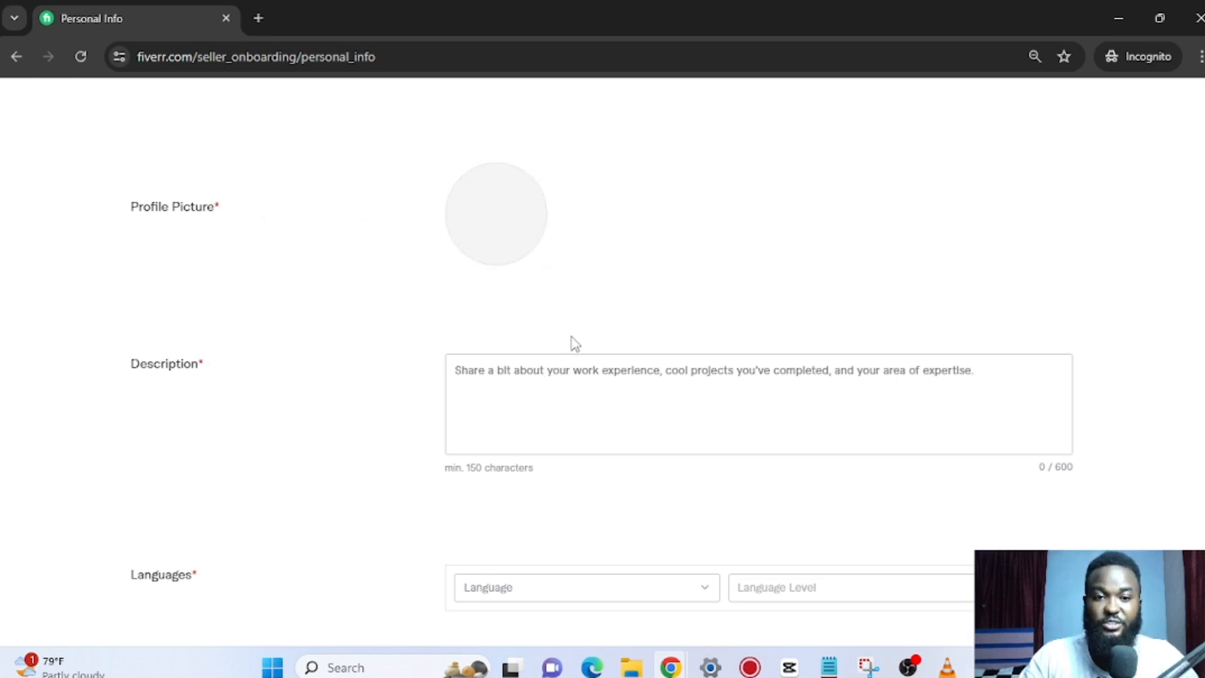
Load chatgpt.com in a new browser tab, then return to the Fiverr form.
{"action": "left_click", "coordinate": [258, 18]}
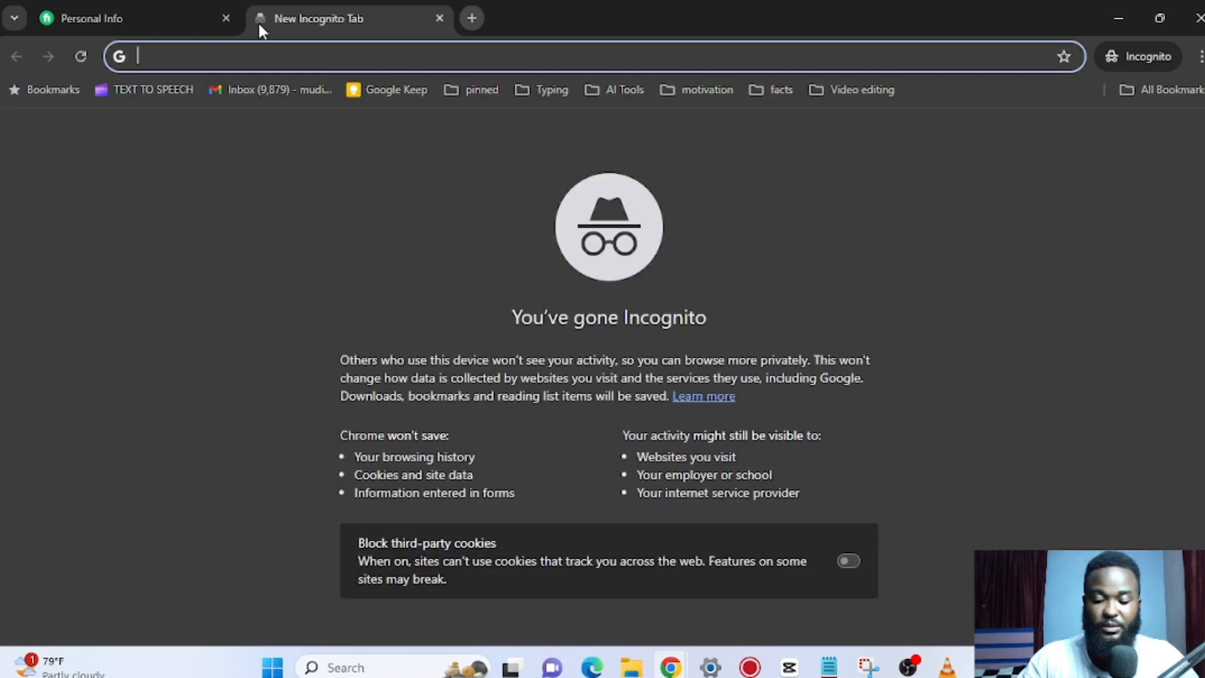
{"action": "type", "text": "chatgpt.com"}
{"action": "key", "text": "Return"}
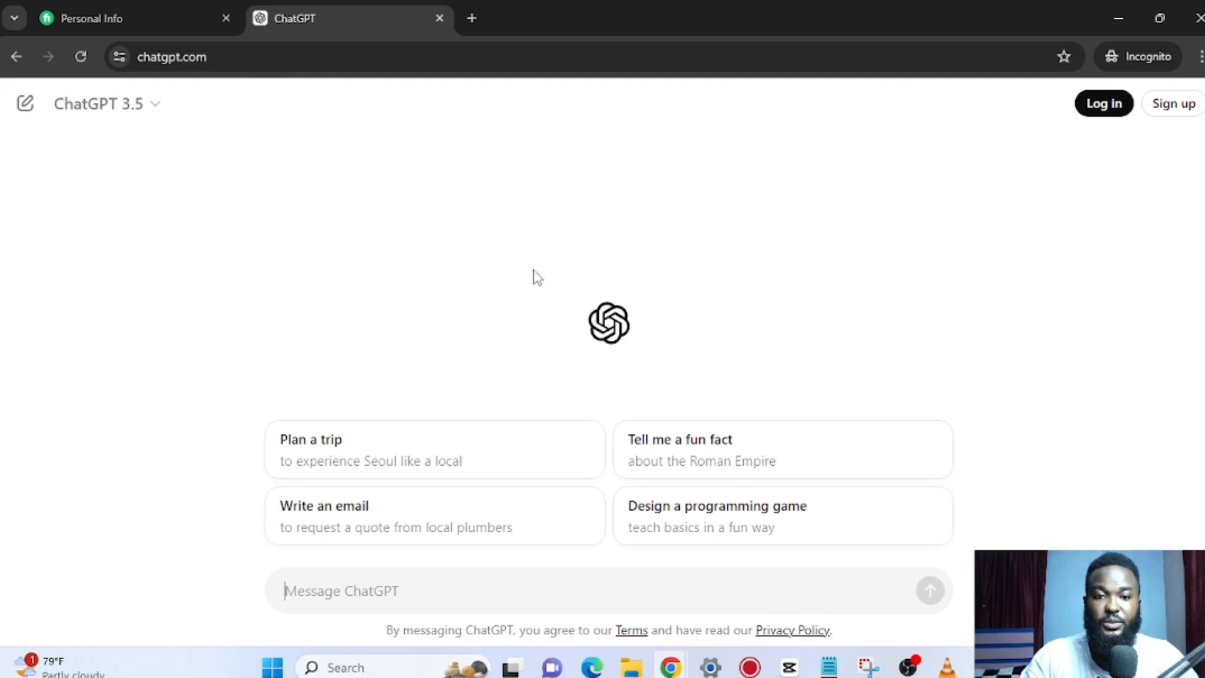
{"action": "left_click", "coordinate": [207, 5]}
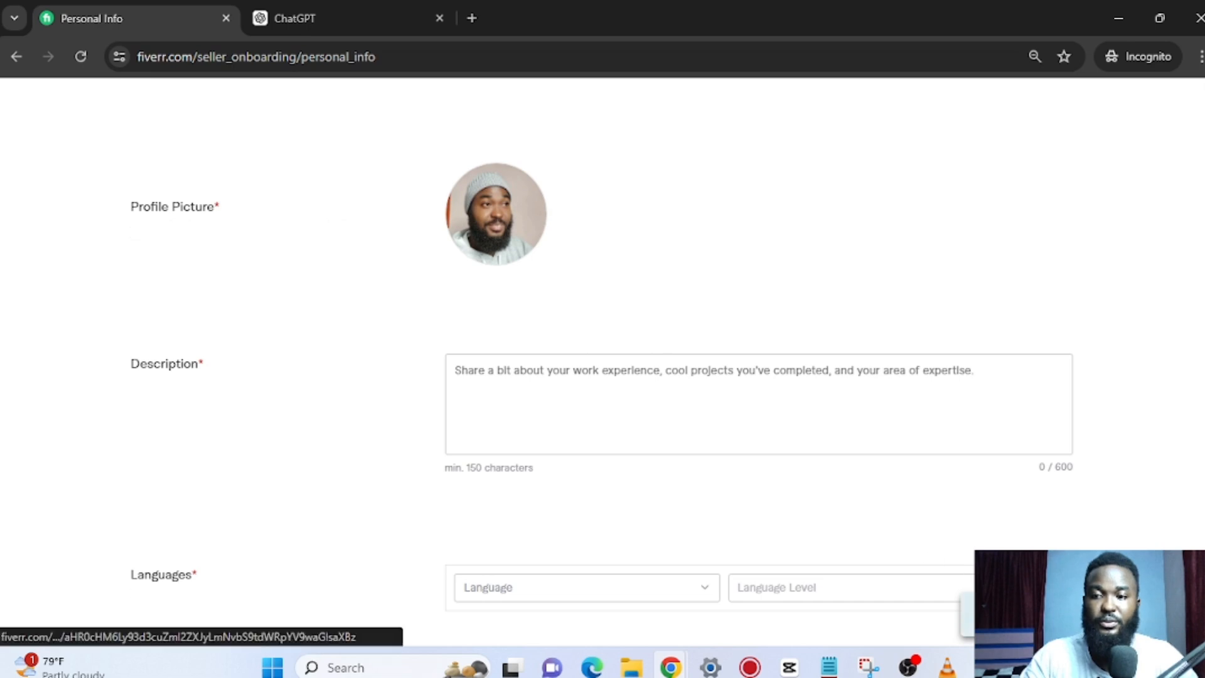
Cancel a repeat profile-picture file picker, keeping the photo, and switch to the ChatGPT tab.
{"action": "scroll", "coordinate": [615, 473], "scroll_direction": "up", "scroll_amount": 4}
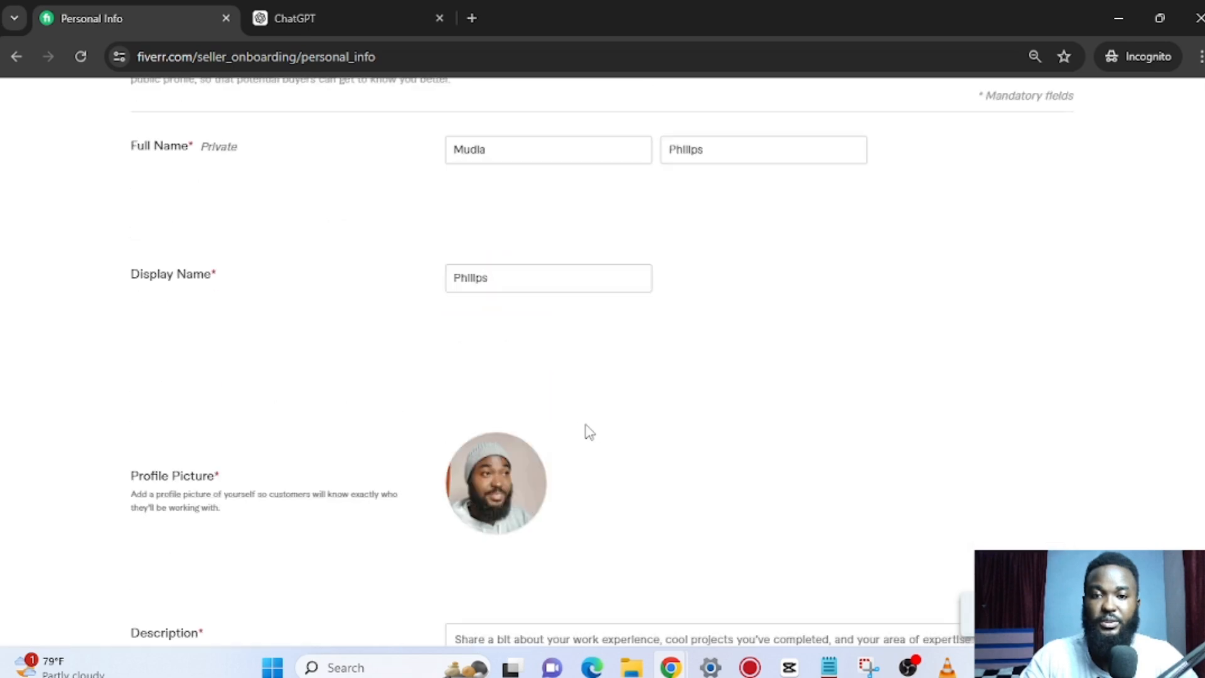
{"action": "left_click", "coordinate": [496, 483]}
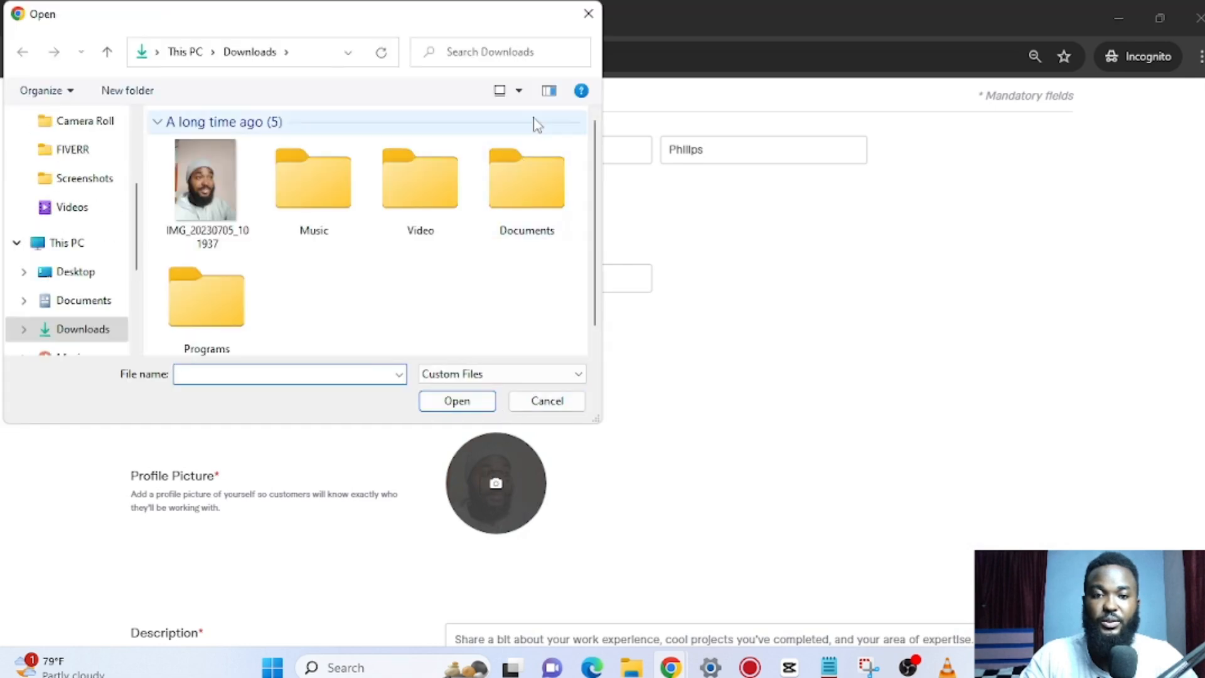
{"action": "left_click", "coordinate": [588, 13]}
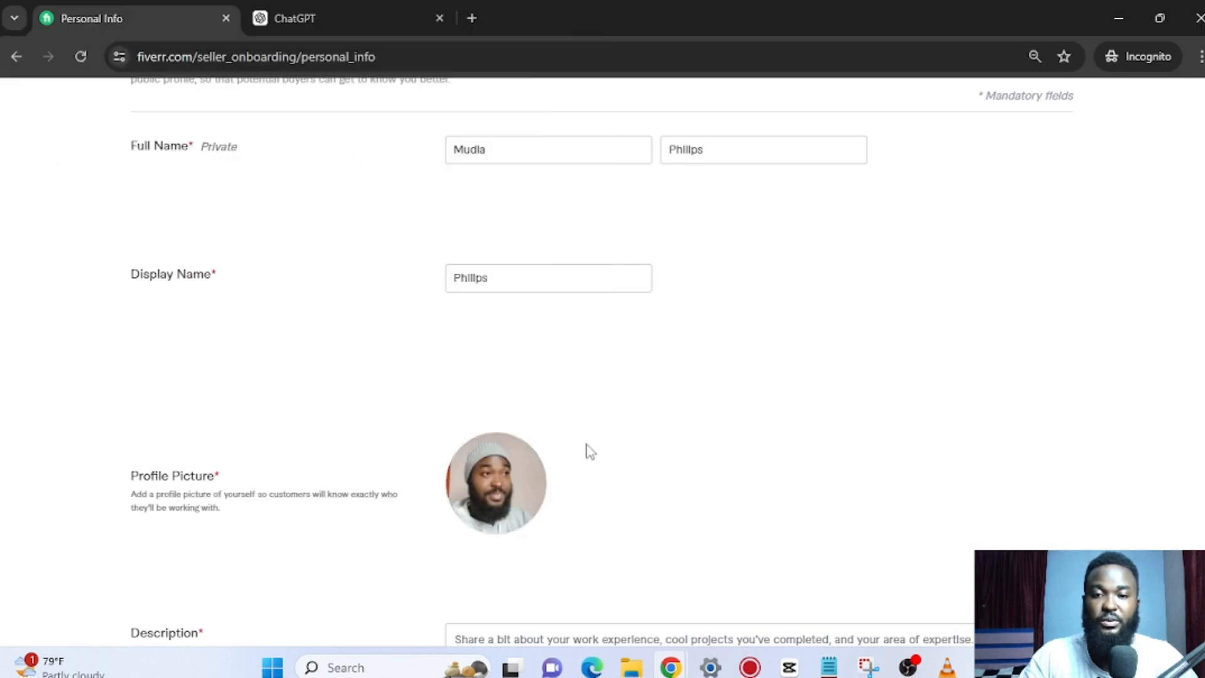
{"action": "scroll", "coordinate": [590, 448], "scroll_direction": "down", "scroll_amount": 4}
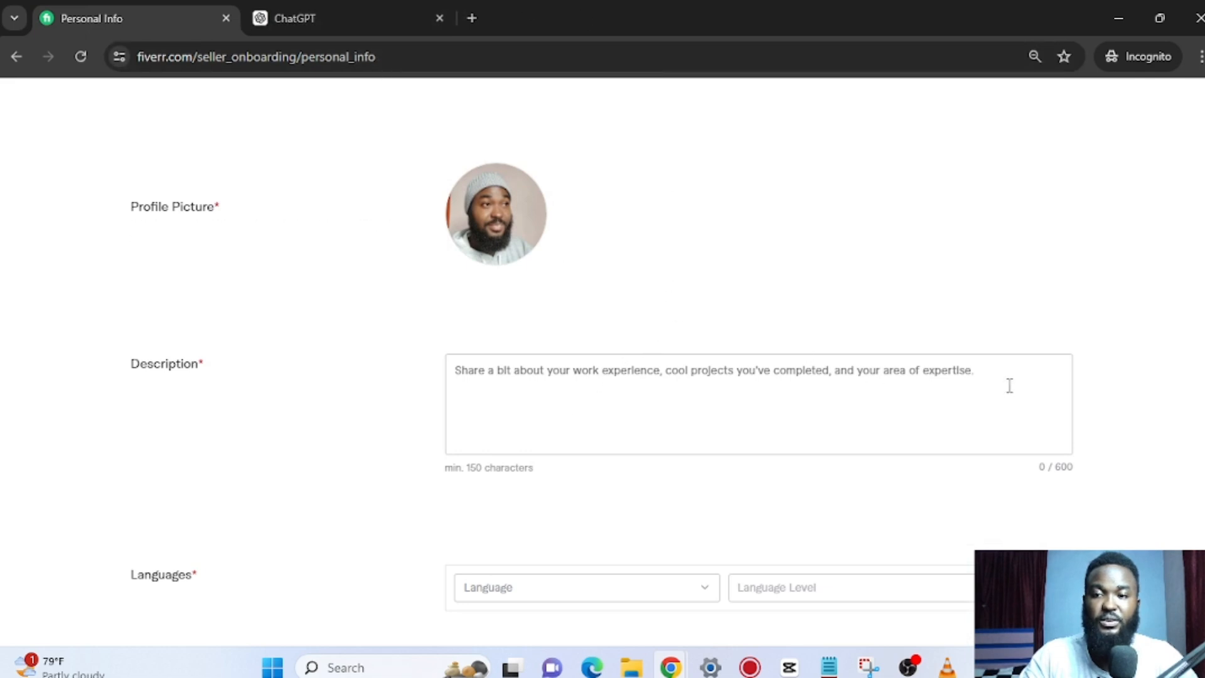
{"action": "left_click", "coordinate": [330, 14]}
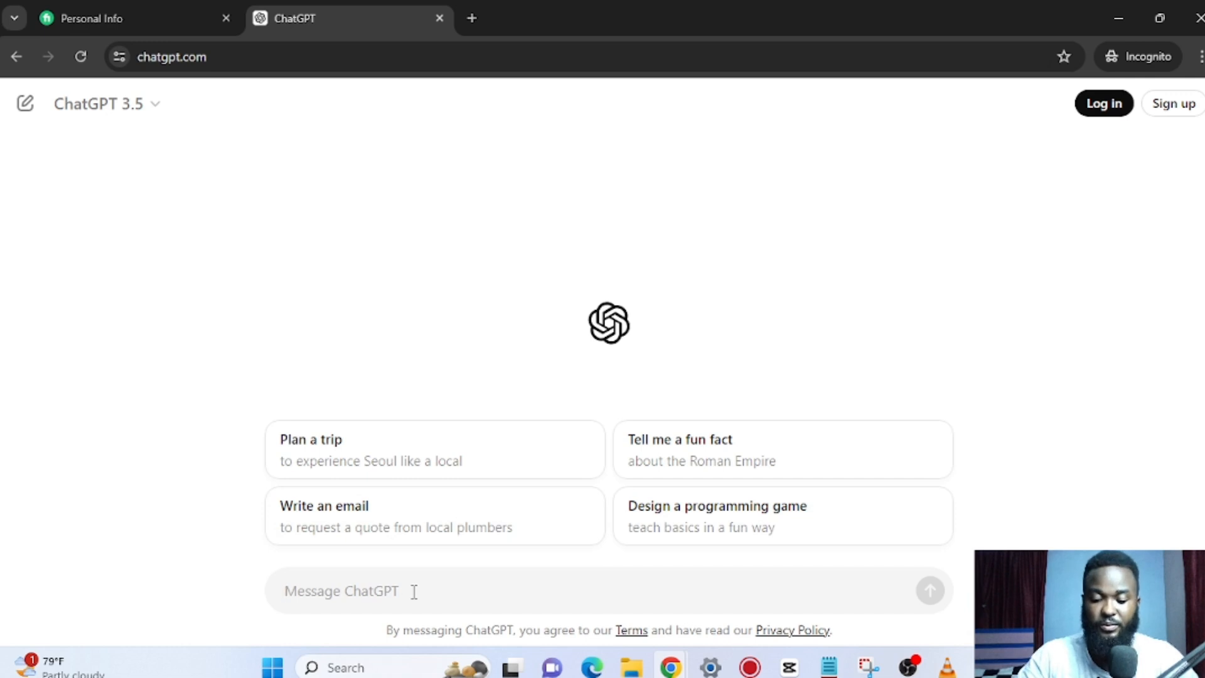
Ask ChatGPT for a professional Fiverr bio as a digital marketing expert and select the reply.
{"action": "type", "text": "p"}
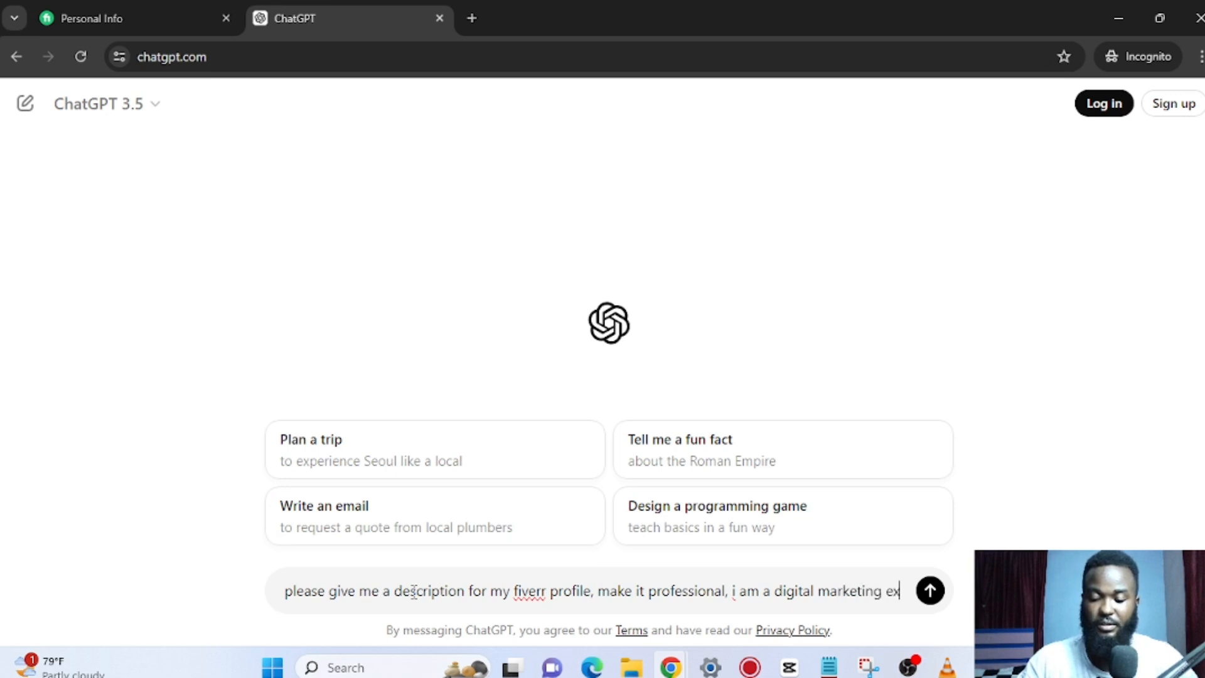
{"action": "type", "text": "pert"}
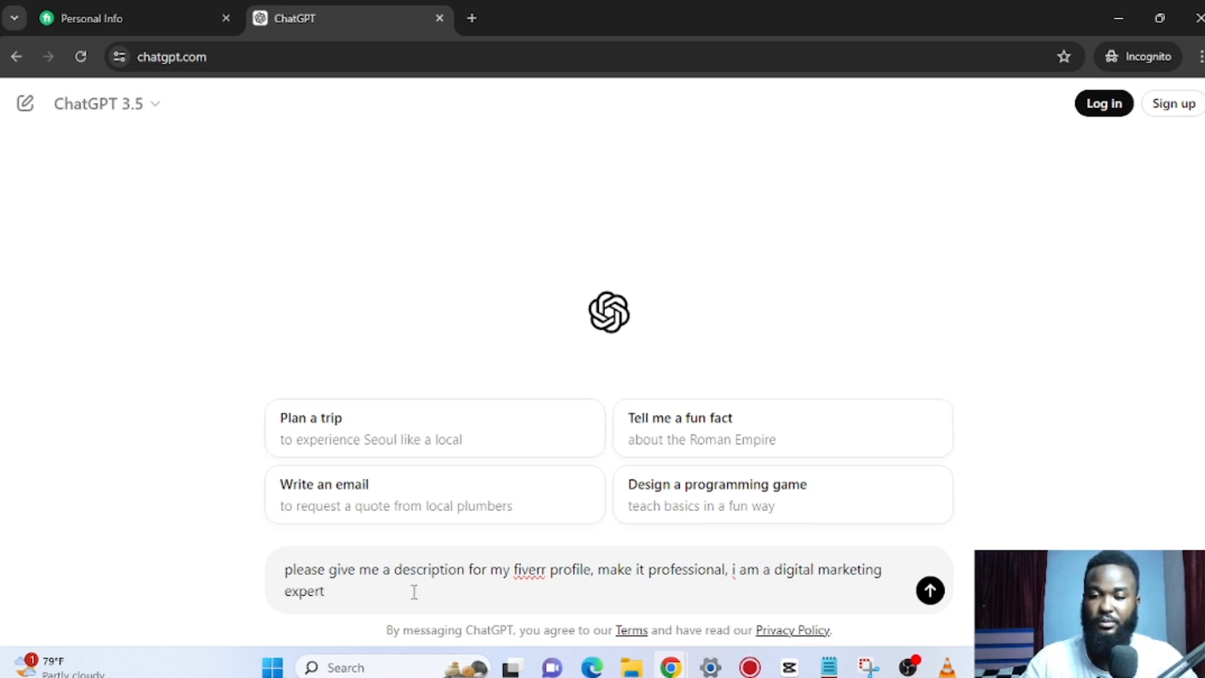
{"action": "key", "text": "Return"}
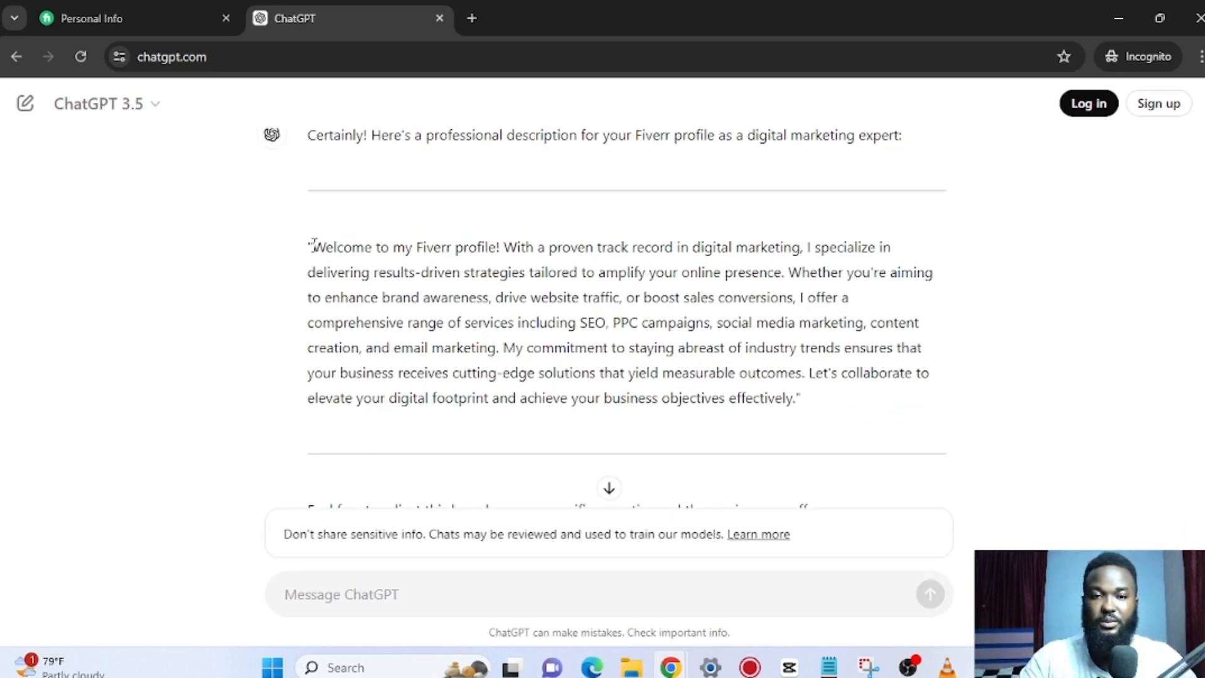
{"action": "left_click_drag", "start_coordinate": [314, 244], "coordinate": [795, 401]}
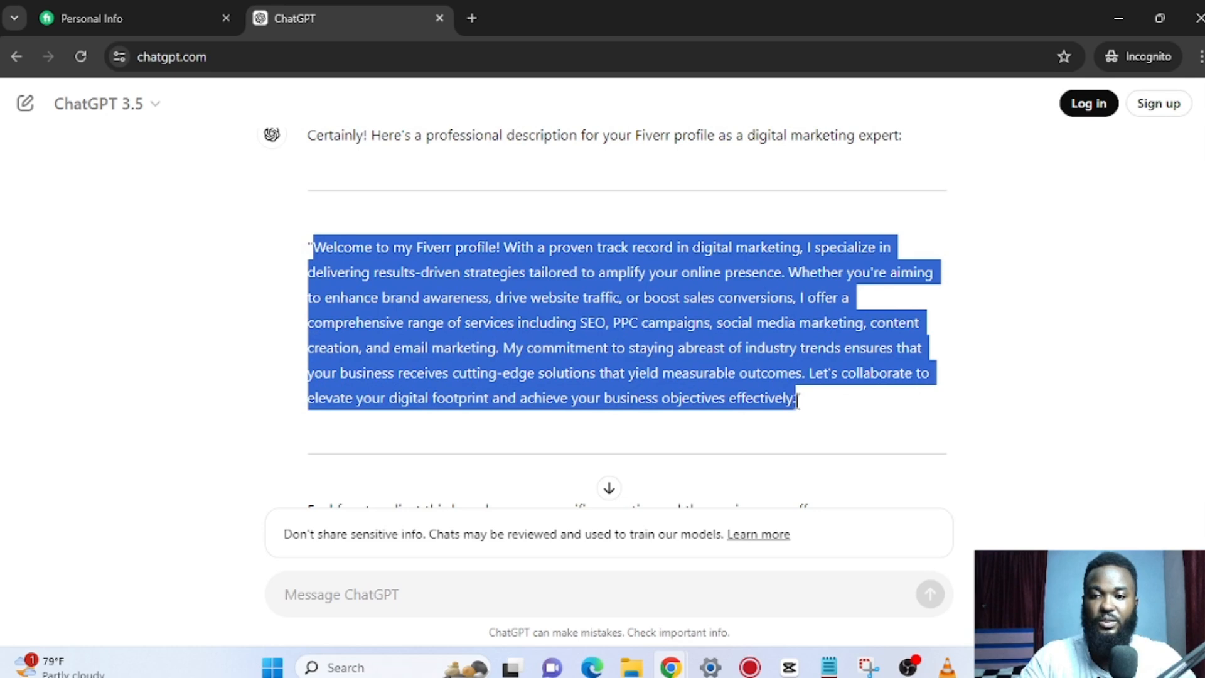
Paste the bio into Description, ending it with 'Let's collaborate on your project.' at 587/600.
{"action": "left_click", "coordinate": [158, 12]}
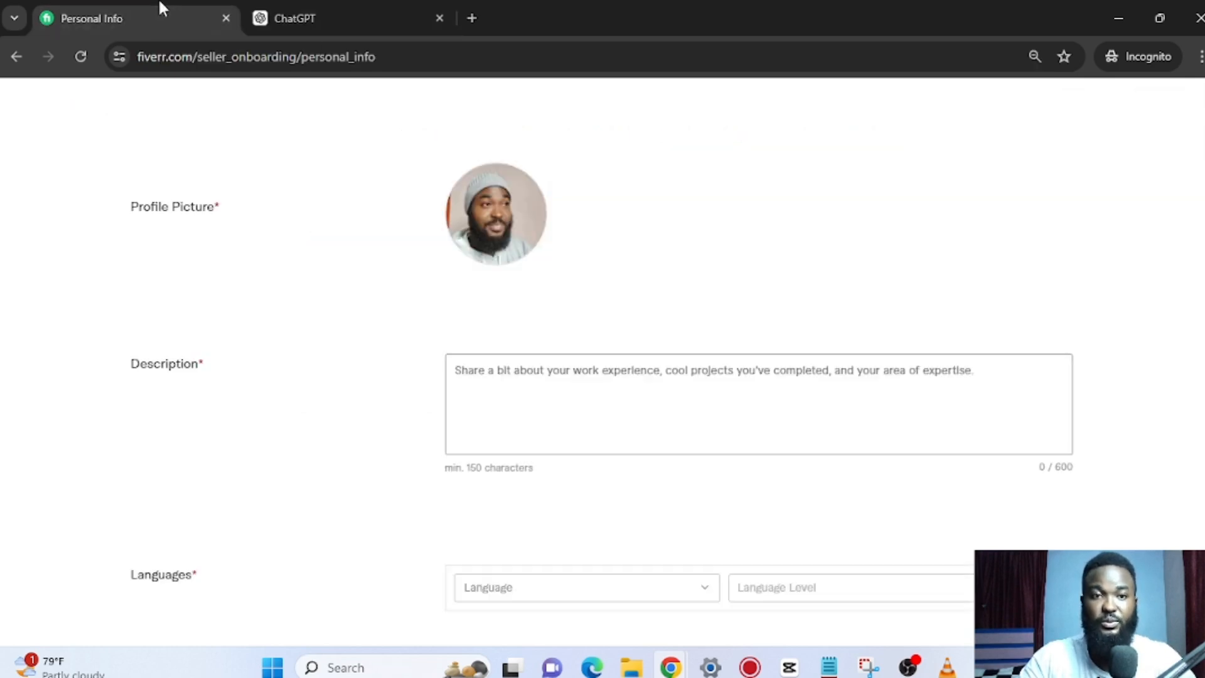
{"action": "left_click", "coordinate": [509, 382]}
{"action": "key", "text": "ctrl+v"}
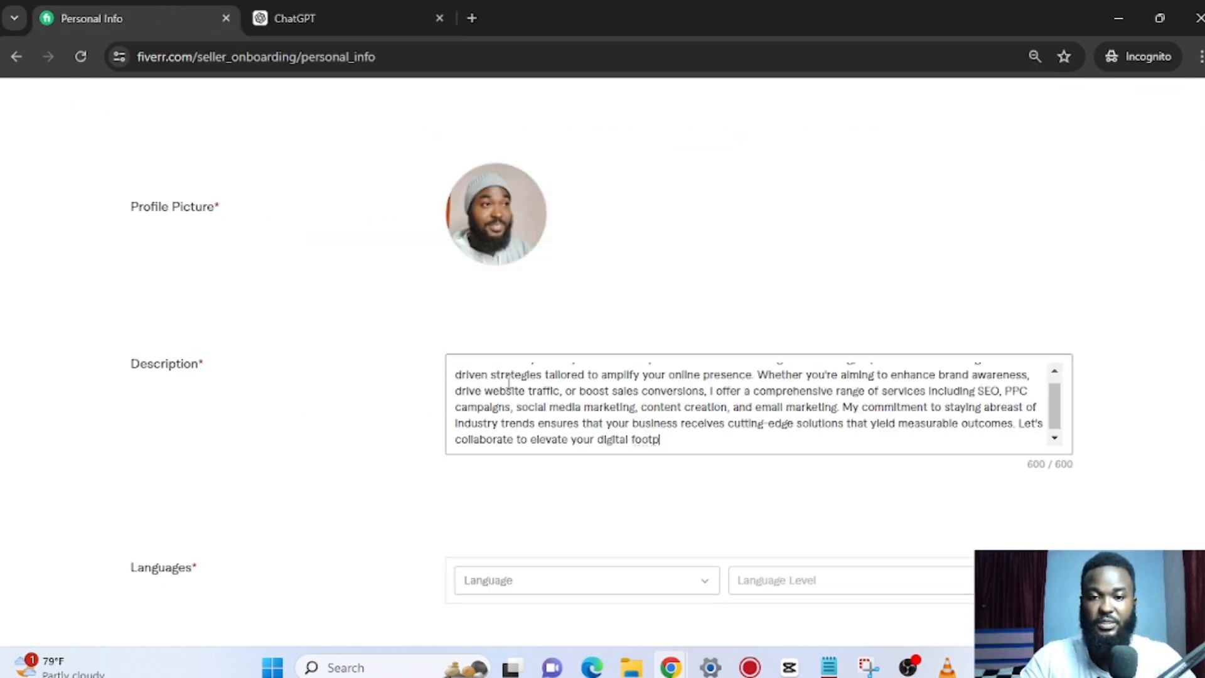
{"action": "key", "text": "BackSpace"}
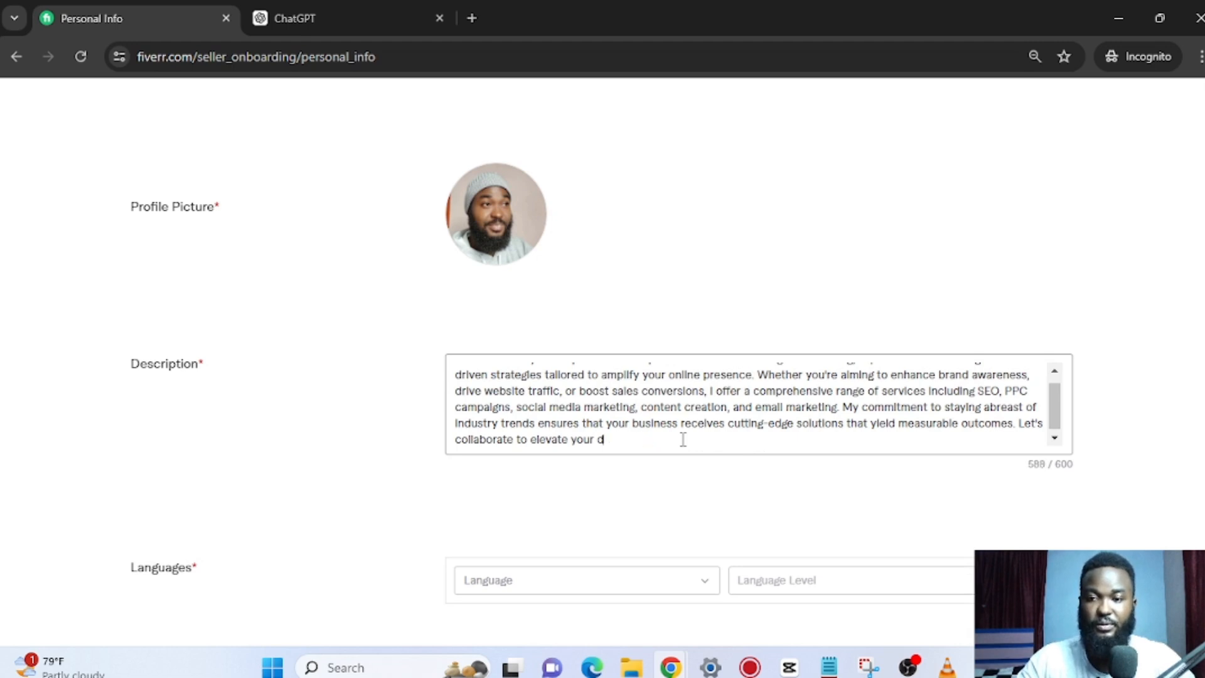
{"action": "key", "text": "BackSpace"}
{"action": "key", "text": "BackSpace"}
{"action": "key", "text": "BackSpace"}
{"action": "key", "text": "BackSpace"}
{"action": "key", "text": "BackSpace"}
{"action": "key", "text": "BackSpace"}
{"action": "key", "text": "BackSpace"}
{"action": "key", "text": "BackSpace"}
{"action": "key", "text": "BackSpace"}
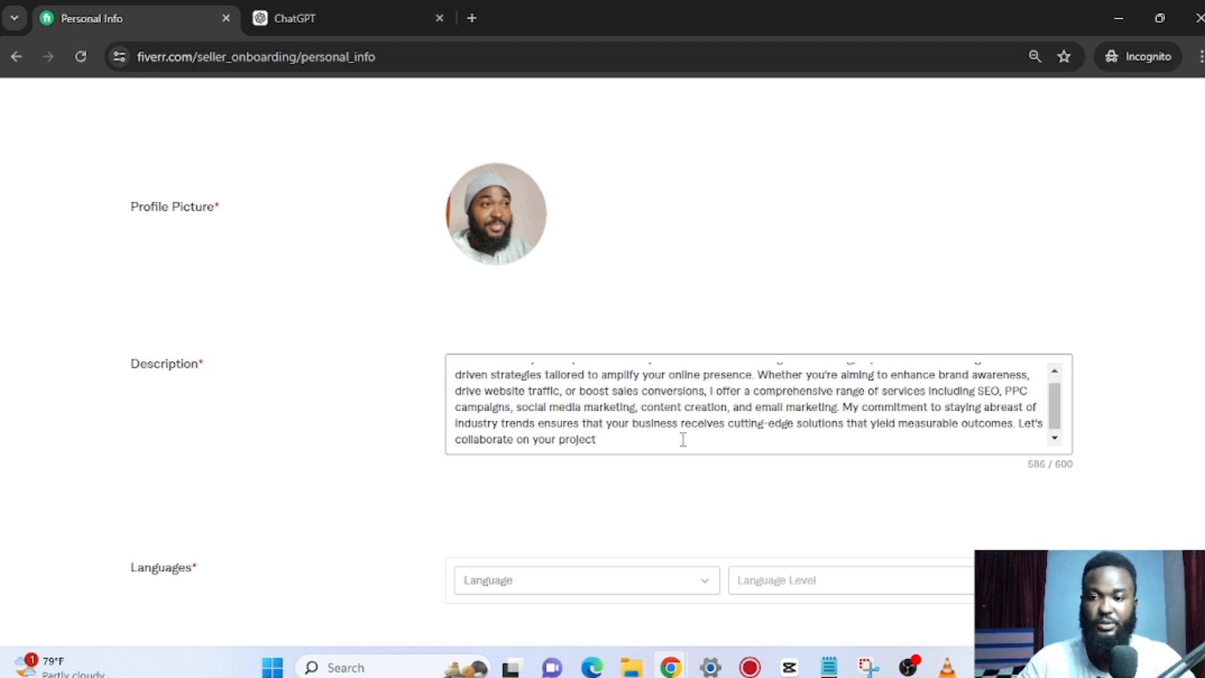
{"action": "scroll", "coordinate": [627, 477], "scroll_direction": "down", "scroll_amount": 2}
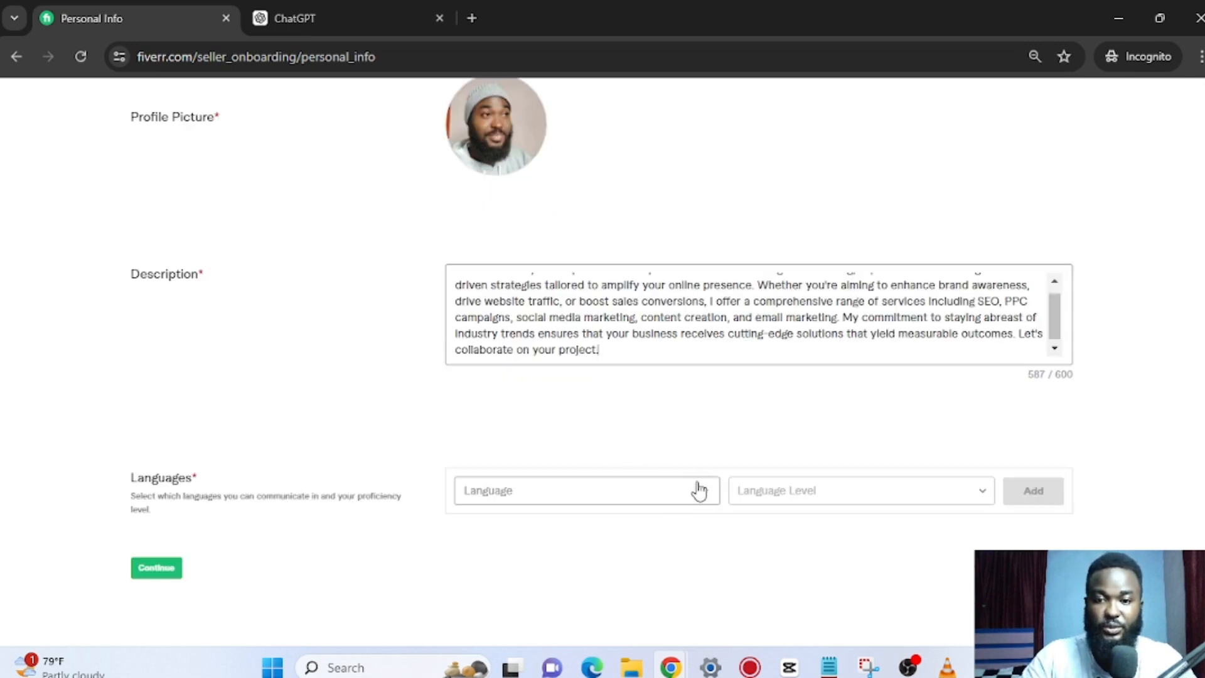
Add English to the languages at Native/Bilingual level.
{"action": "left_click", "coordinate": [694, 508]}
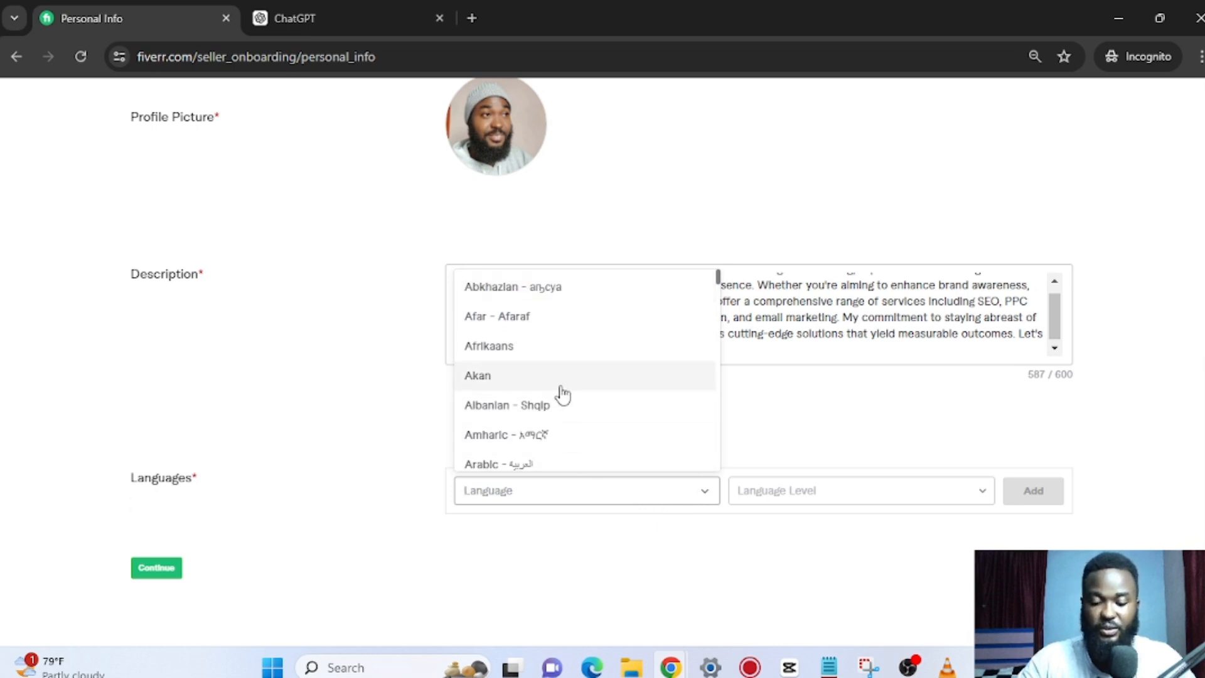
{"action": "type", "text": "en"}
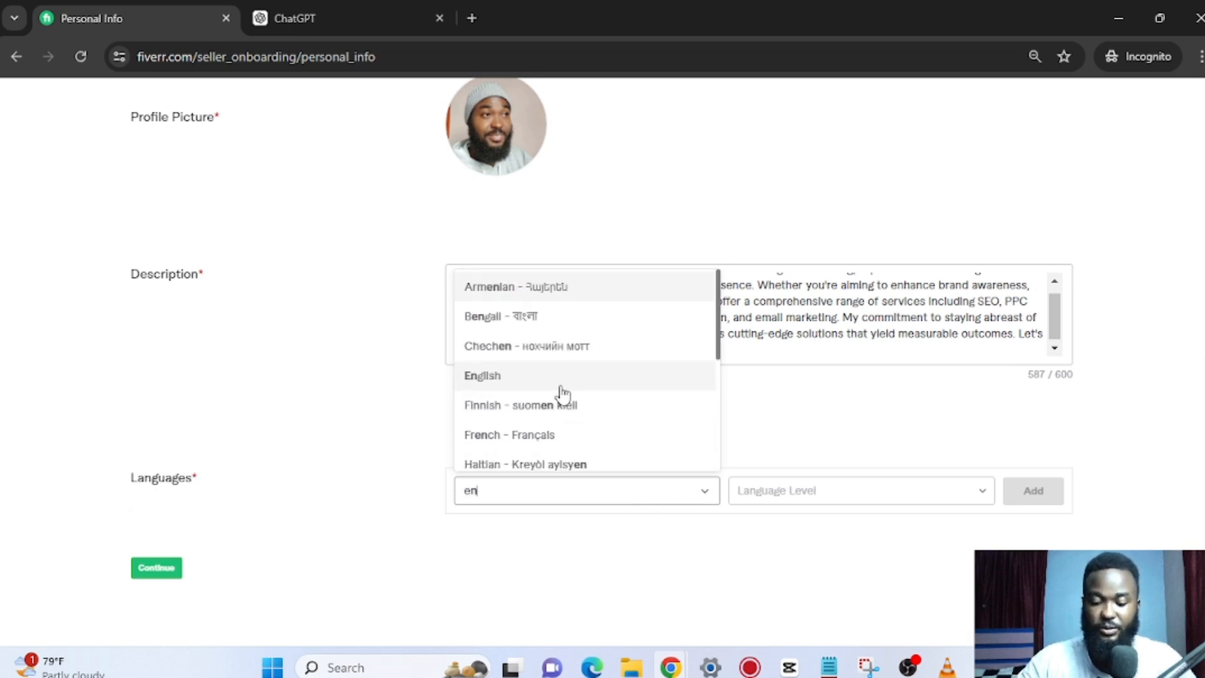
{"action": "type", "text": "gl"}
{"action": "left_click", "coordinate": [547, 456]}
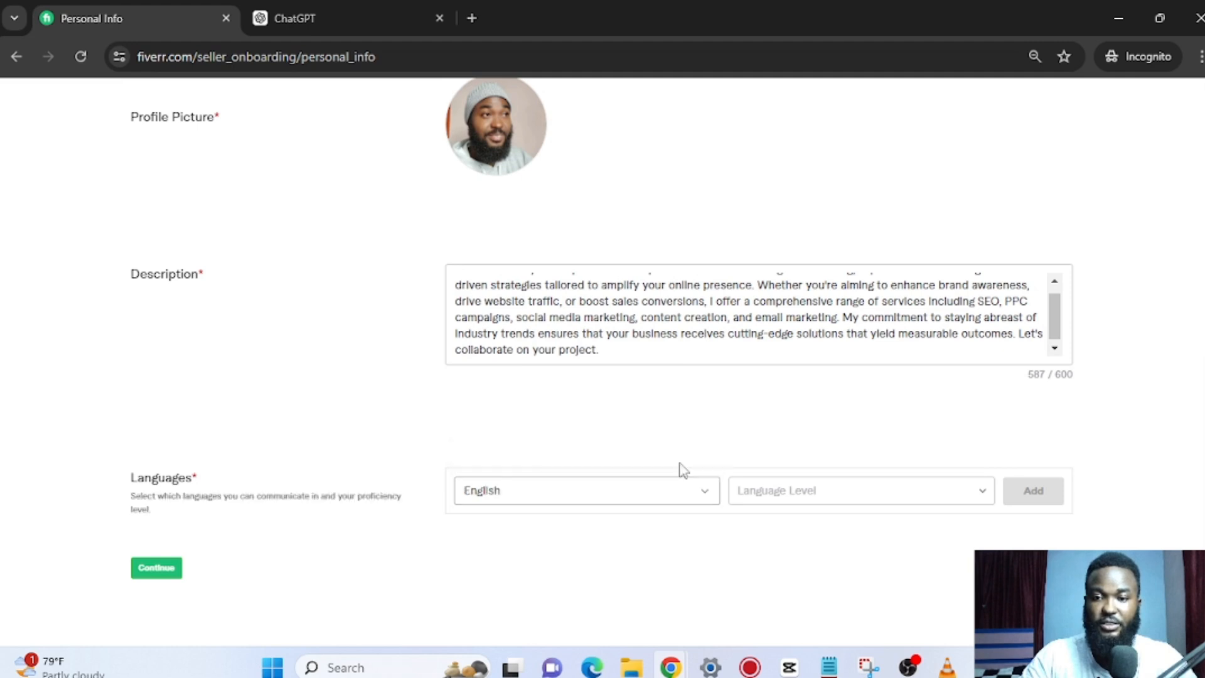
{"action": "left_click", "coordinate": [801, 498]}
{"action": "left_click", "coordinate": [831, 448]}
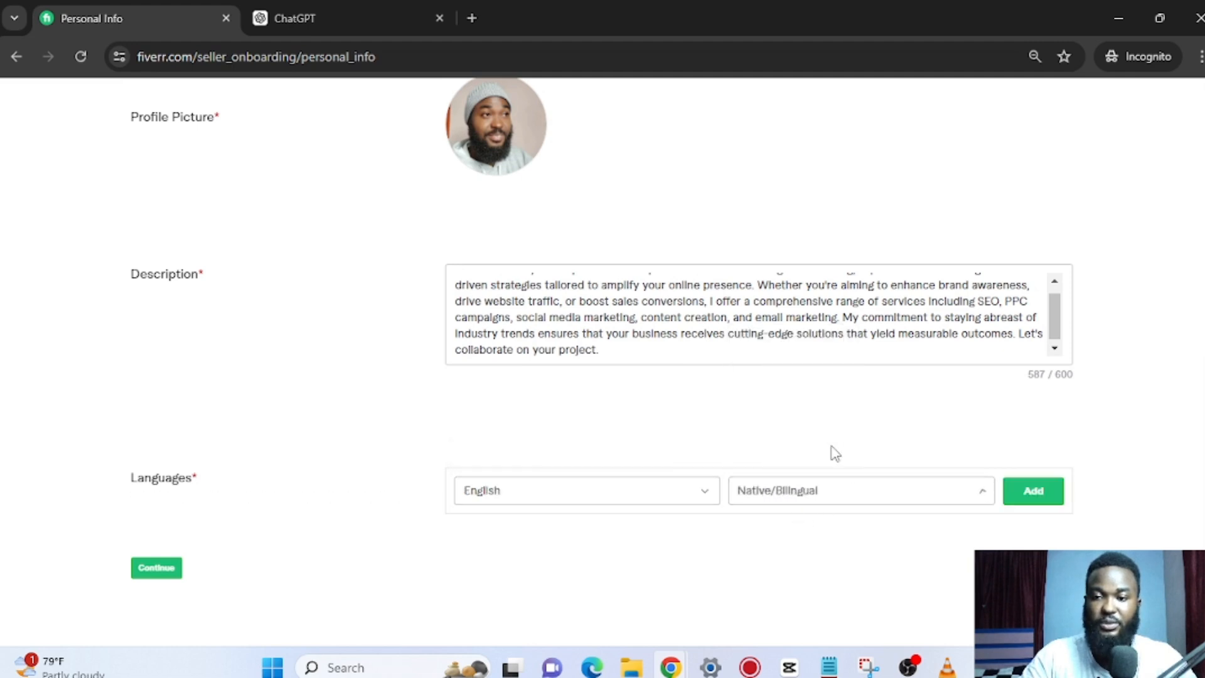
{"action": "left_click", "coordinate": [1029, 492]}
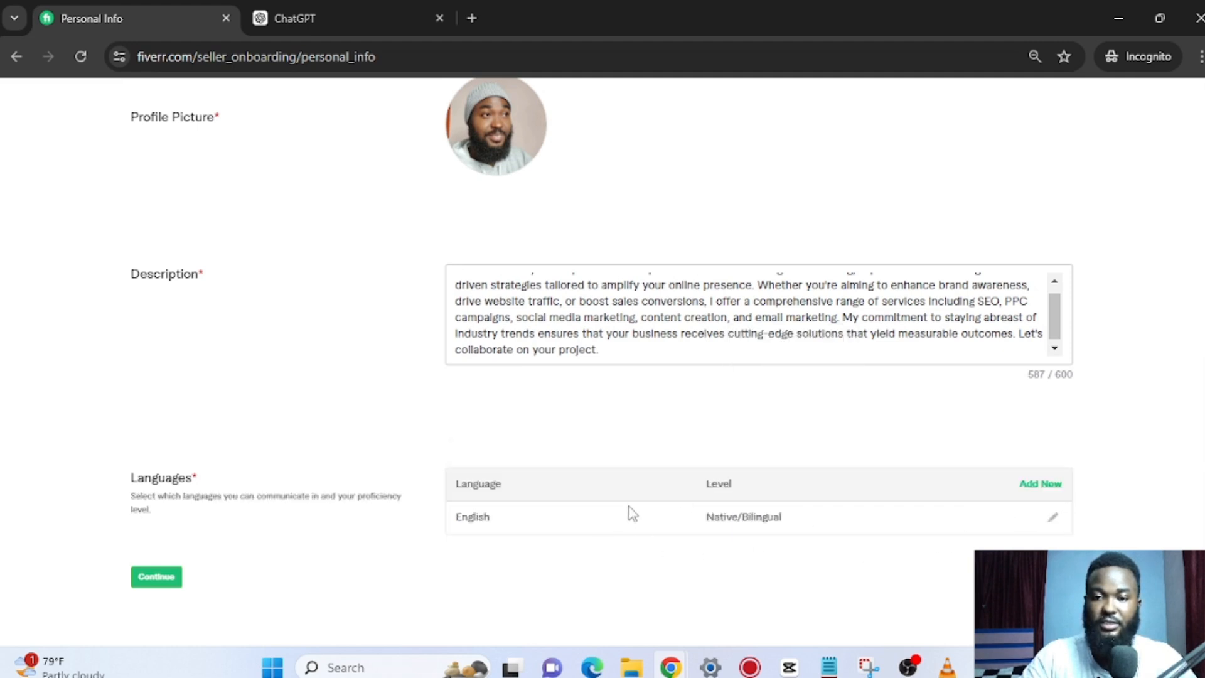
Add Spanish at Basic level.
{"action": "left_click", "coordinate": [1040, 483]}
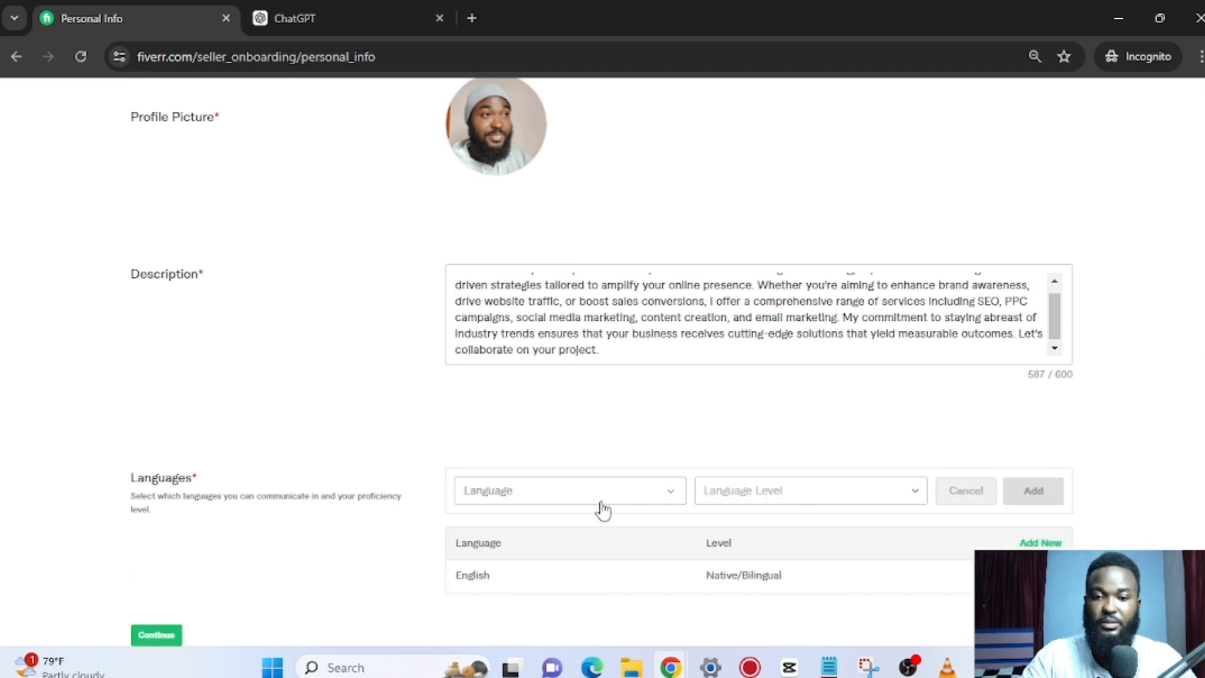
{"action": "left_click", "coordinate": [535, 499]}
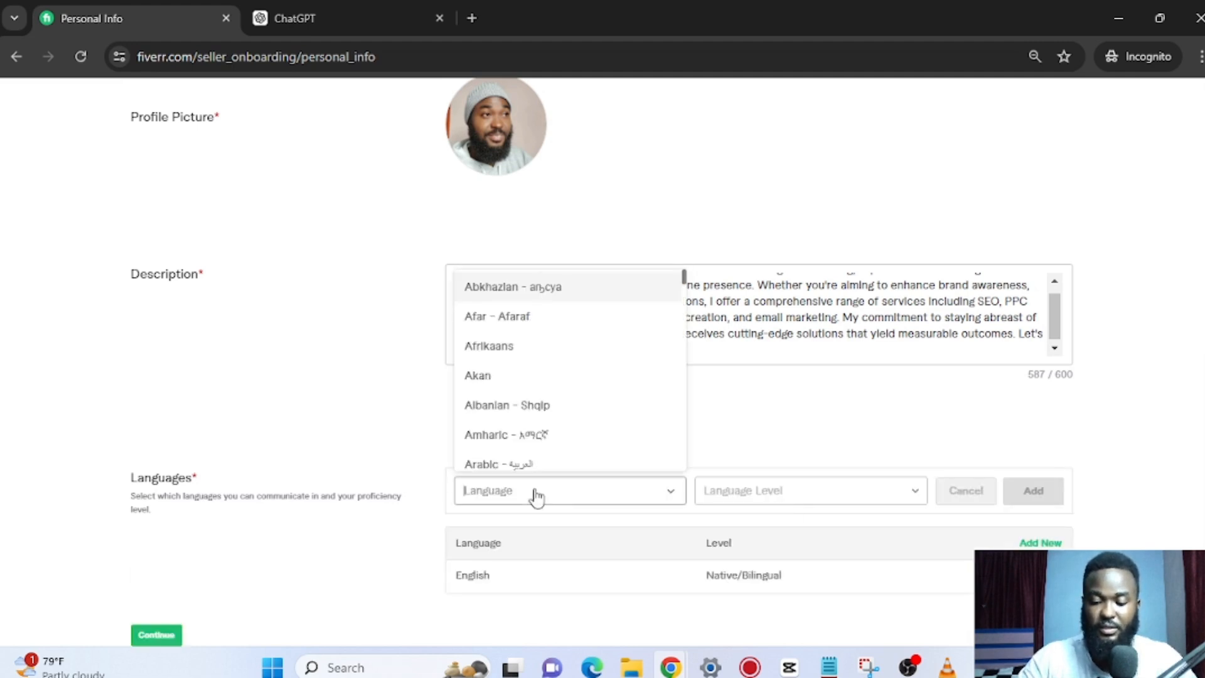
{"action": "type", "text": "spanish"}
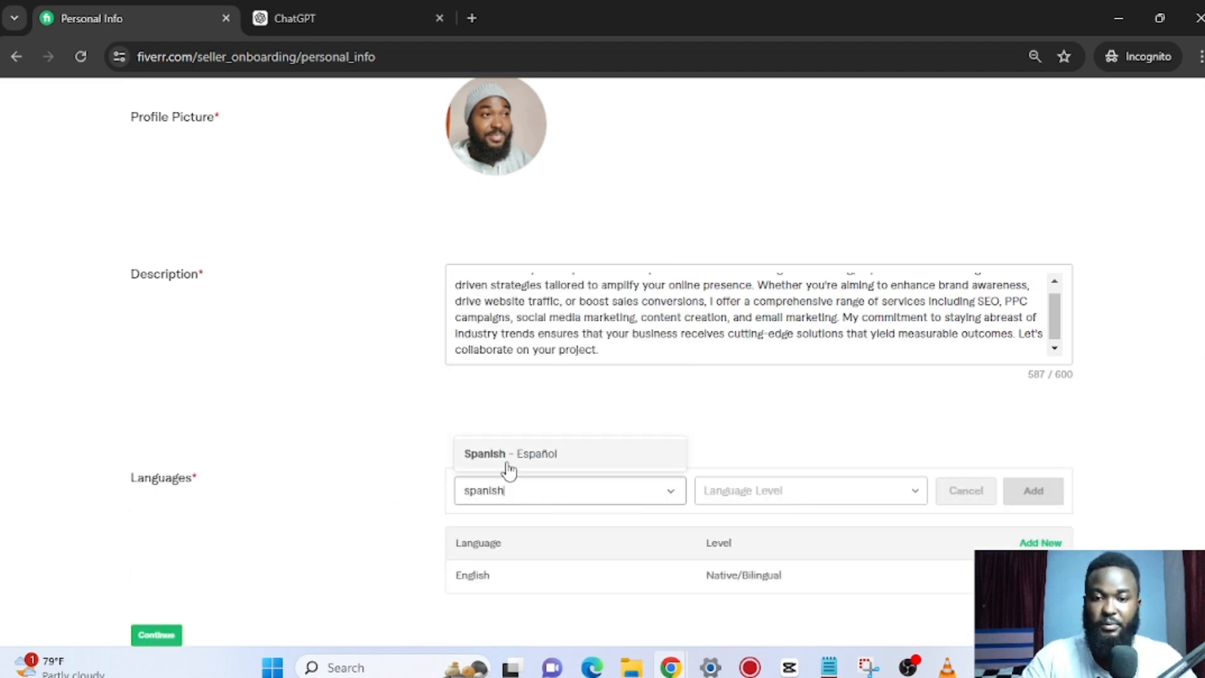
{"action": "left_click", "coordinate": [507, 461]}
{"action": "left_click", "coordinate": [865, 499]}
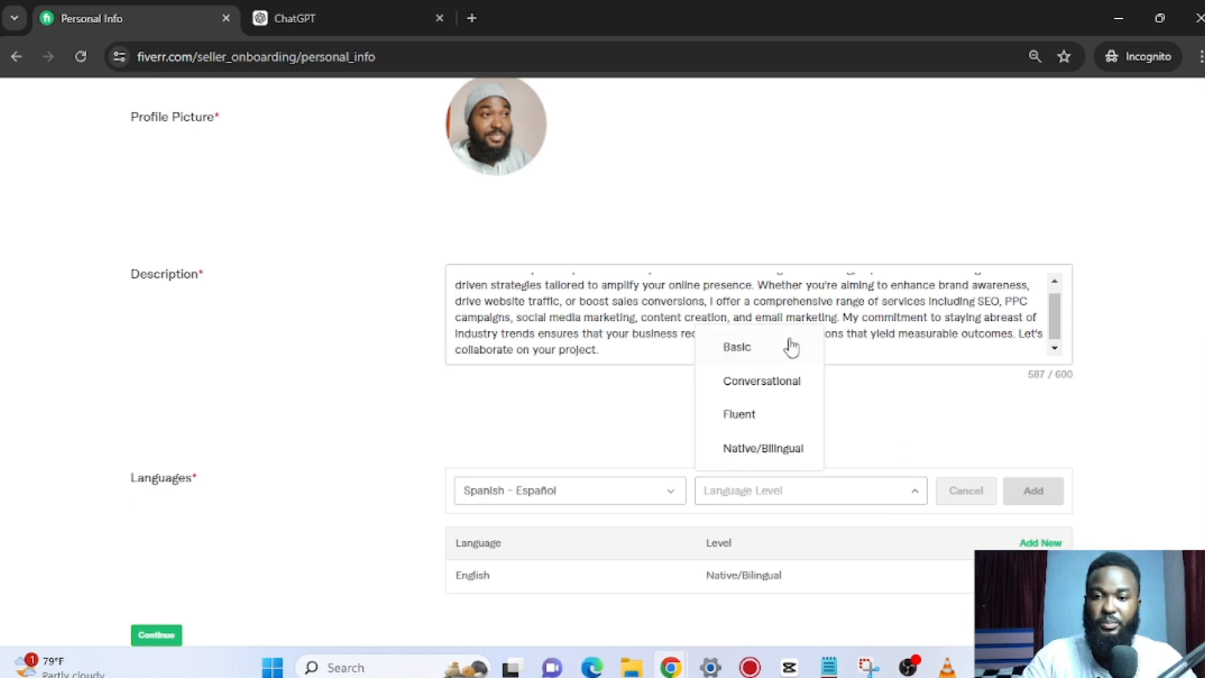
{"action": "left_click", "coordinate": [766, 344]}
{"action": "left_click", "coordinate": [1021, 496]}
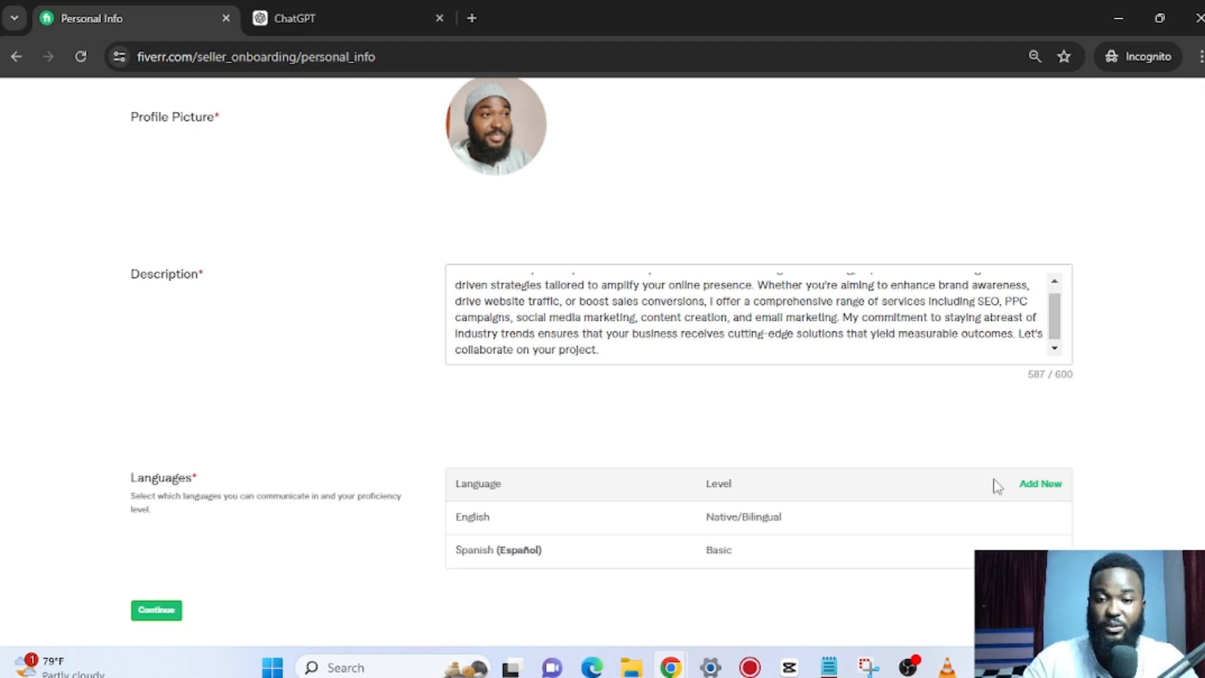
{"action": "scroll", "coordinate": [995, 484], "scroll_direction": "down", "scroll_amount": 1}
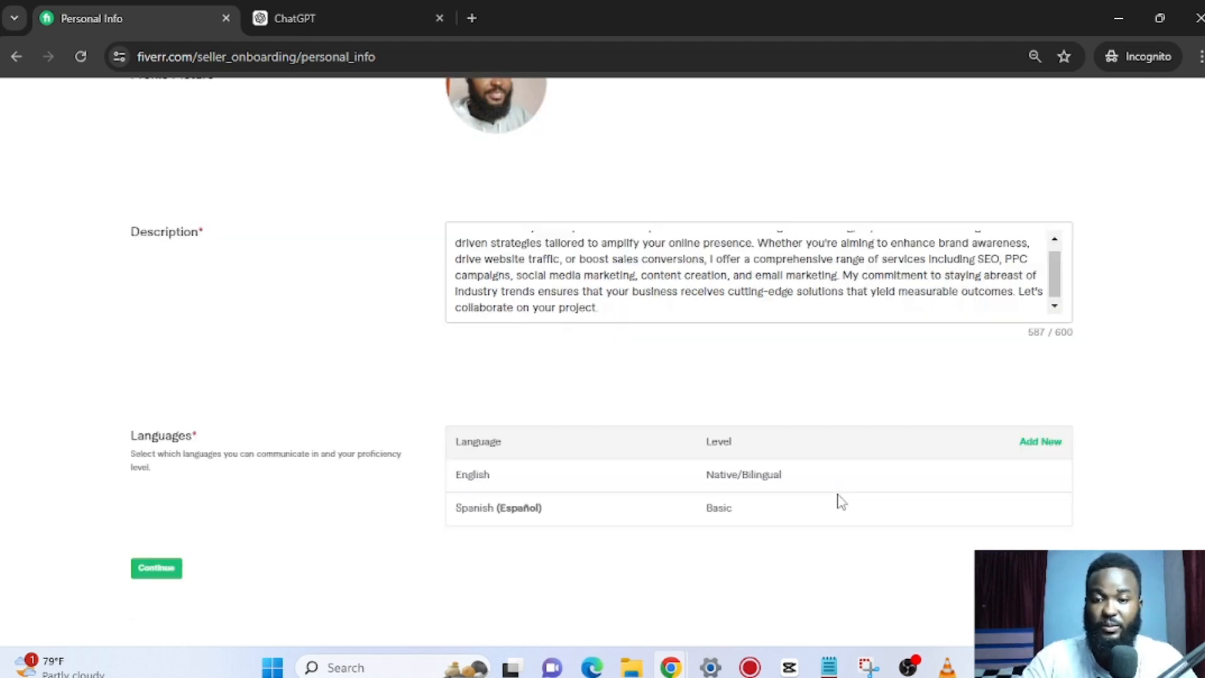
Add French at Basic level.
{"action": "left_click", "coordinate": [1041, 443]}
{"action": "left_click", "coordinate": [527, 452]}
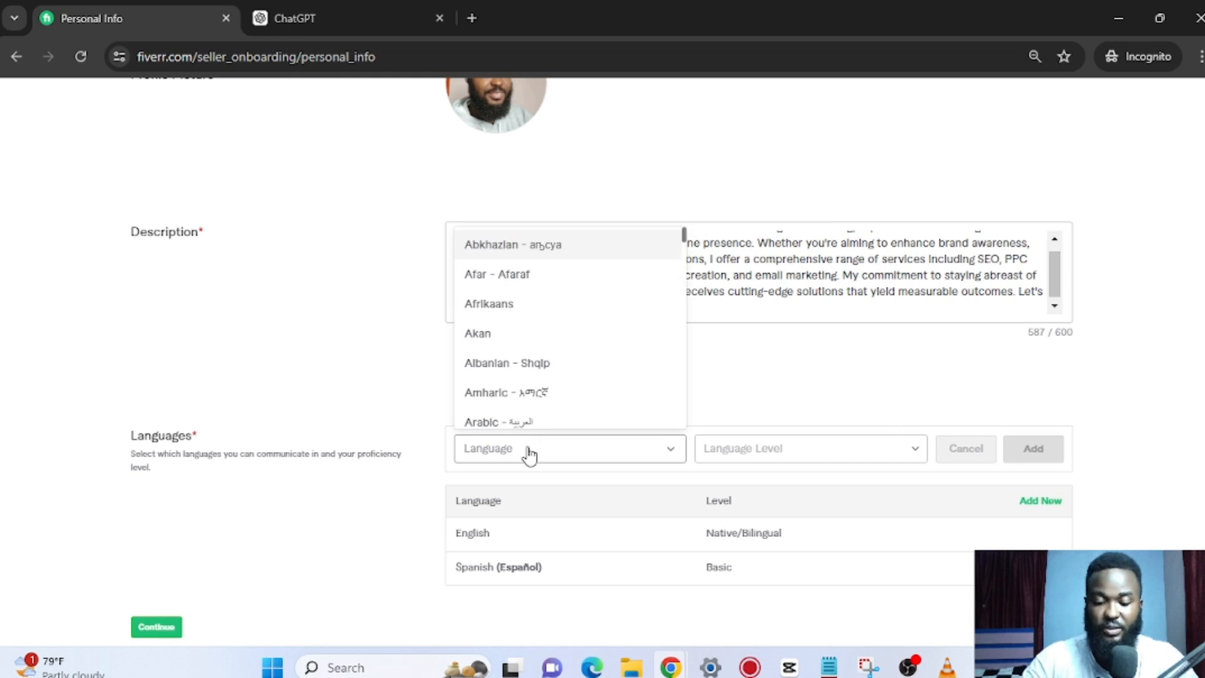
{"action": "type", "text": "frence"}
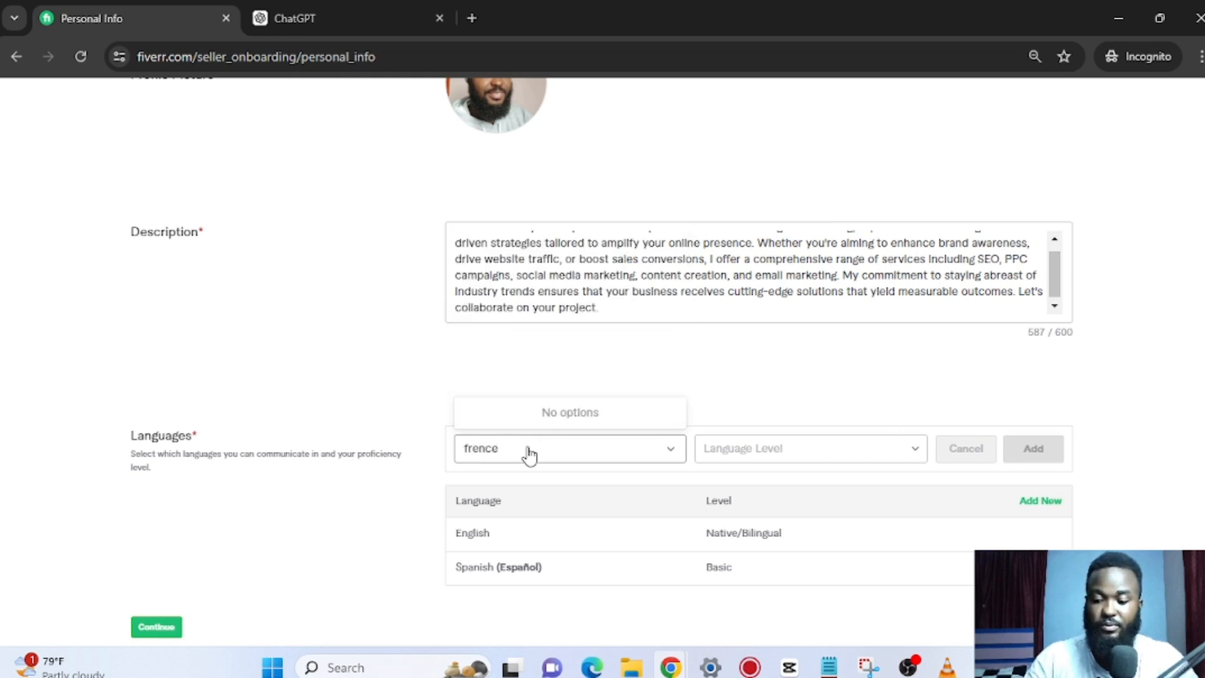
{"action": "key", "text": "BackSpace"}
{"action": "type", "text": "h"}
{"action": "left_click", "coordinate": [523, 411]}
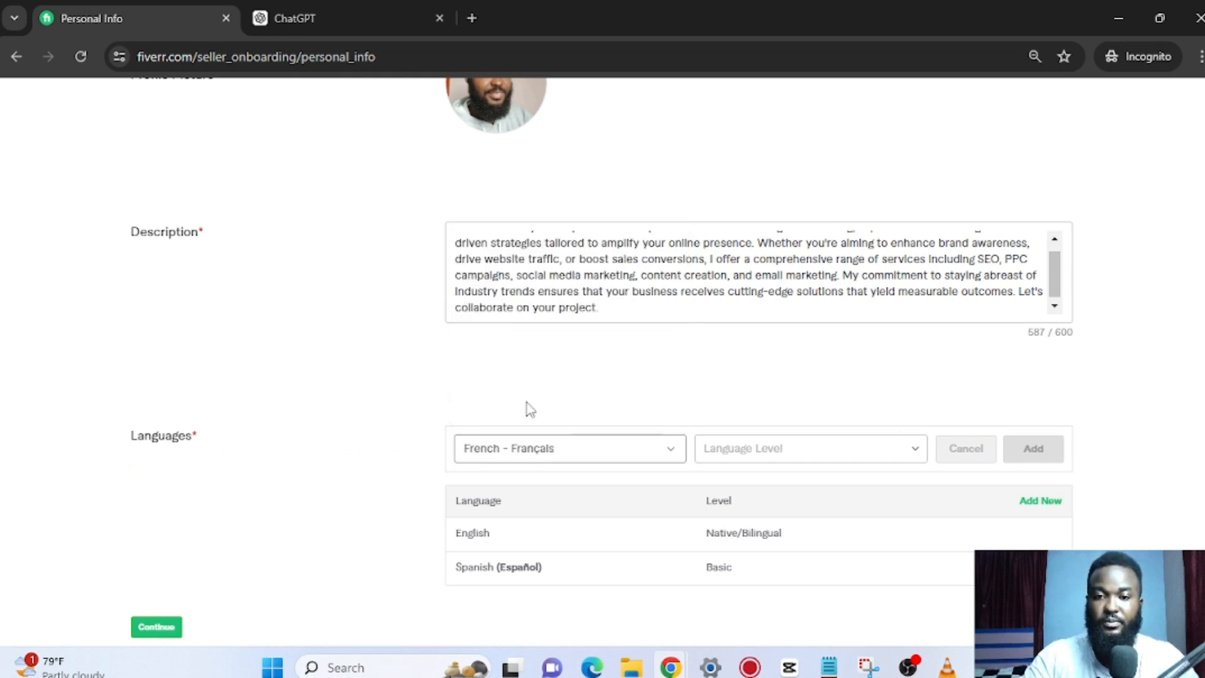
{"action": "left_click", "coordinate": [781, 459]}
{"action": "left_click", "coordinate": [740, 491]}
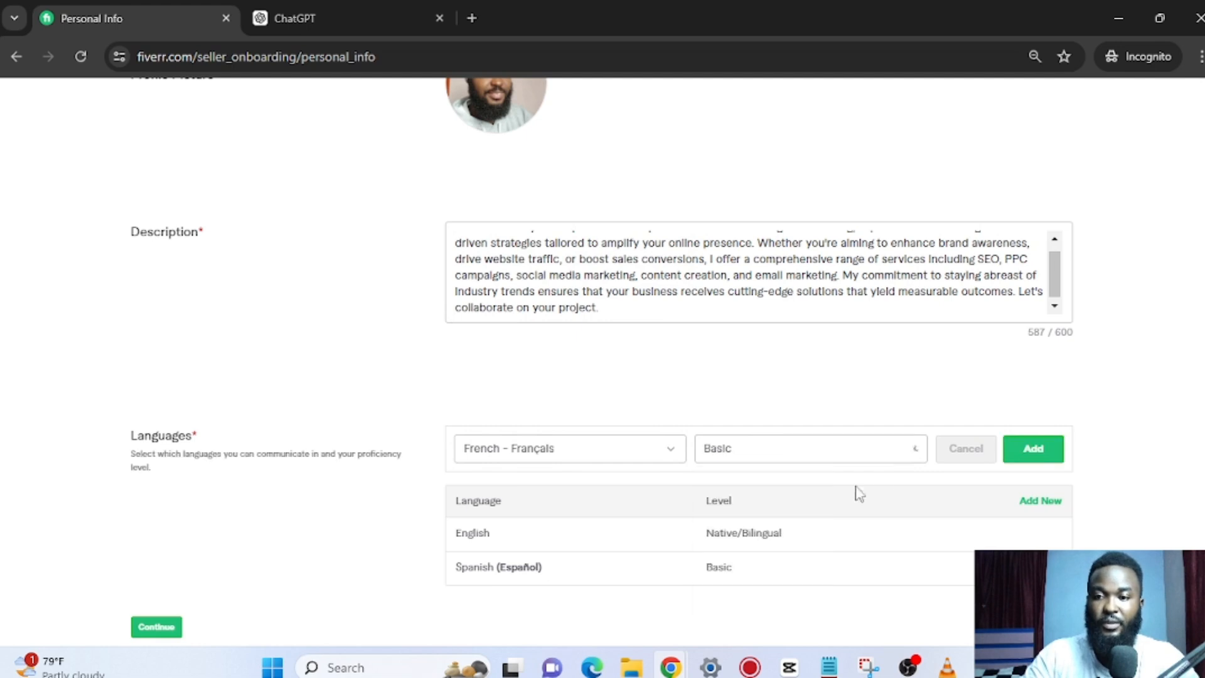
{"action": "left_click", "coordinate": [1032, 448]}
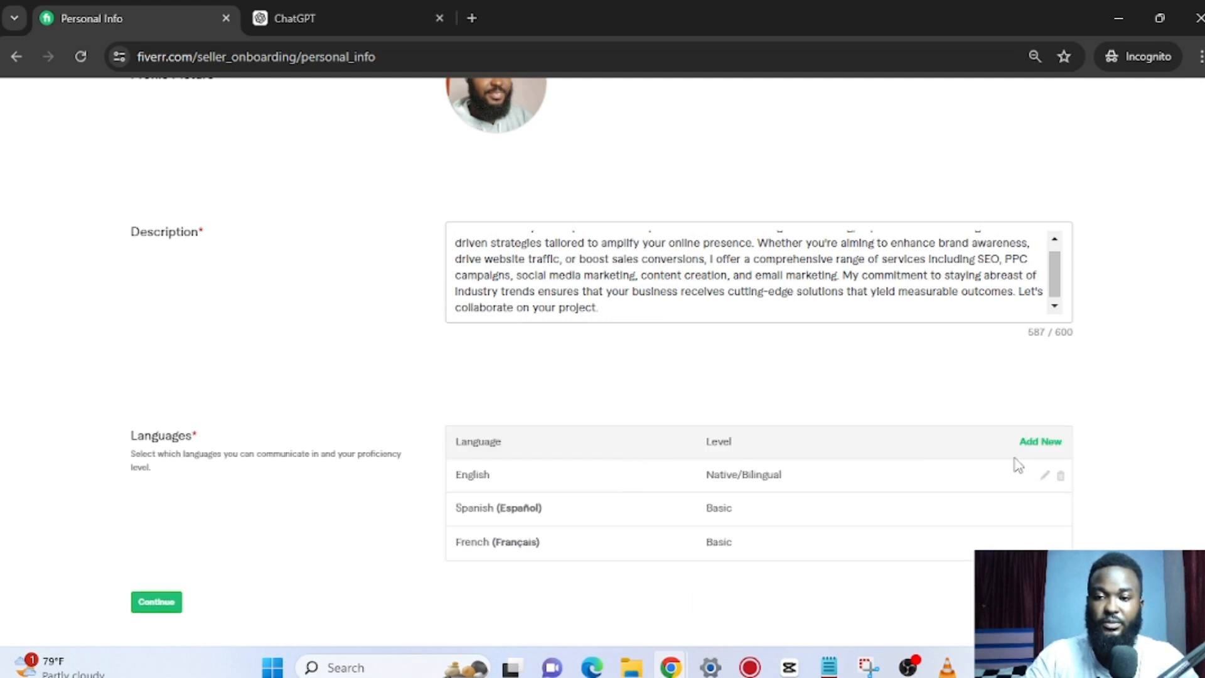
Add German at Basic level.
{"action": "left_click", "coordinate": [1041, 443]}
{"action": "left_click", "coordinate": [544, 457]}
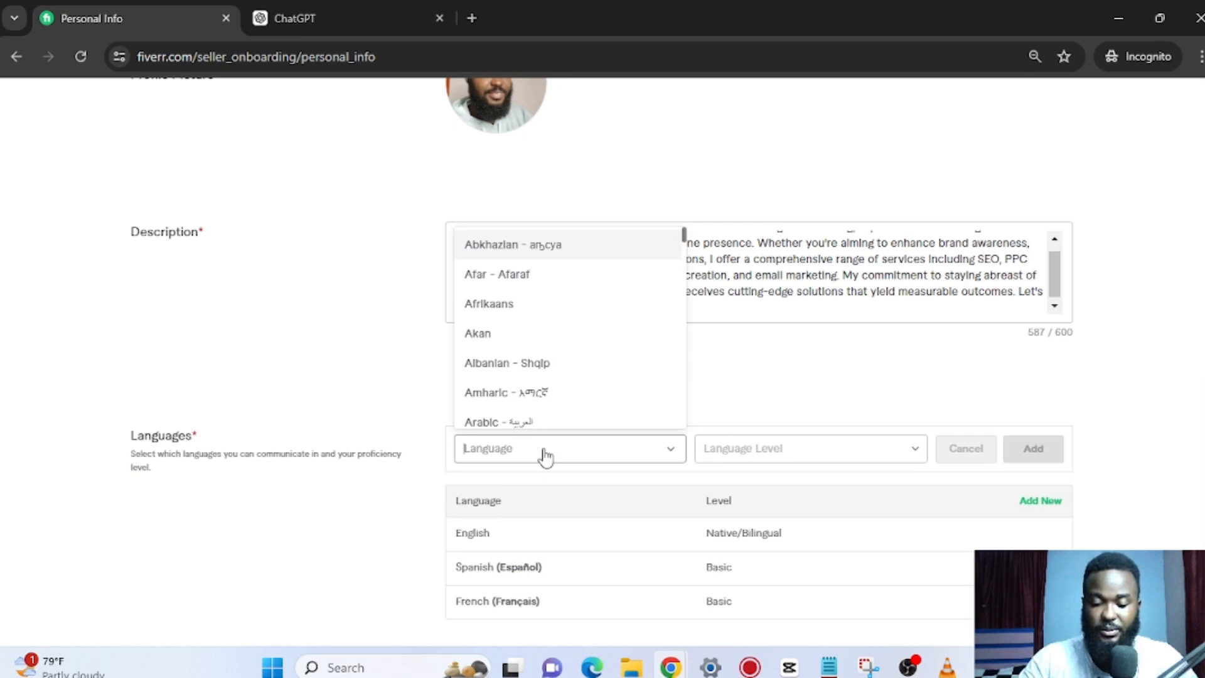
{"action": "type", "text": "german"}
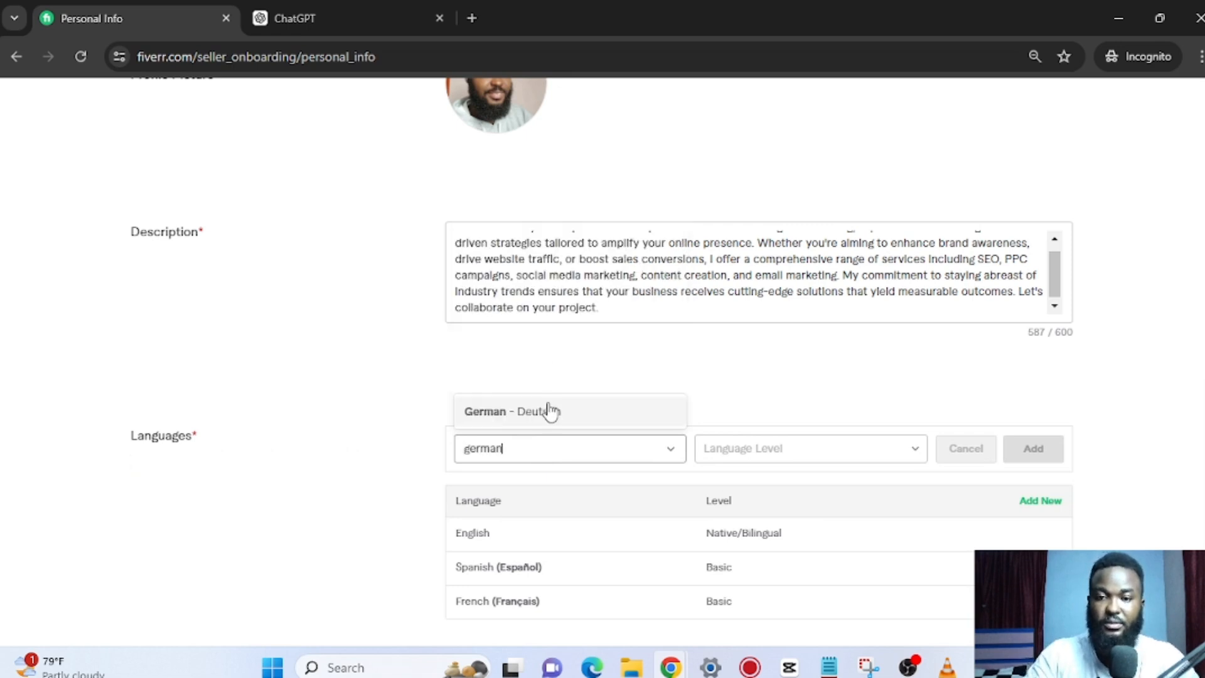
{"action": "left_click", "coordinate": [544, 411]}
{"action": "left_click", "coordinate": [852, 461]}
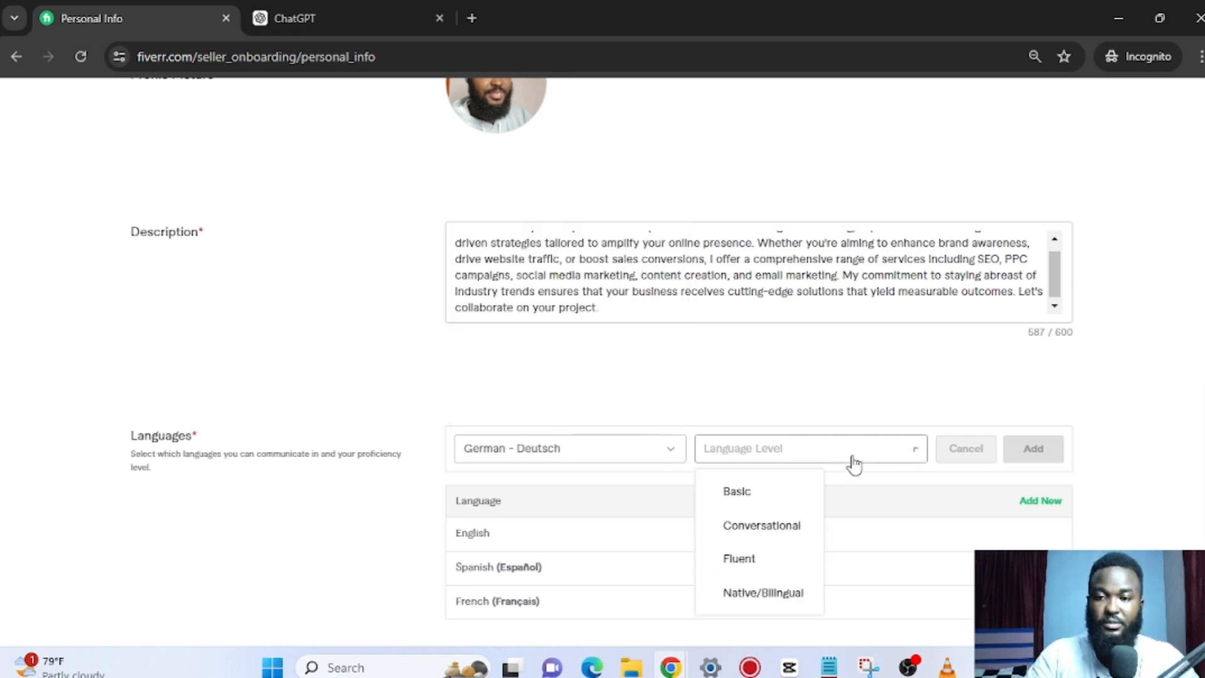
{"action": "left_click", "coordinate": [793, 492]}
{"action": "left_click", "coordinate": [1044, 450]}
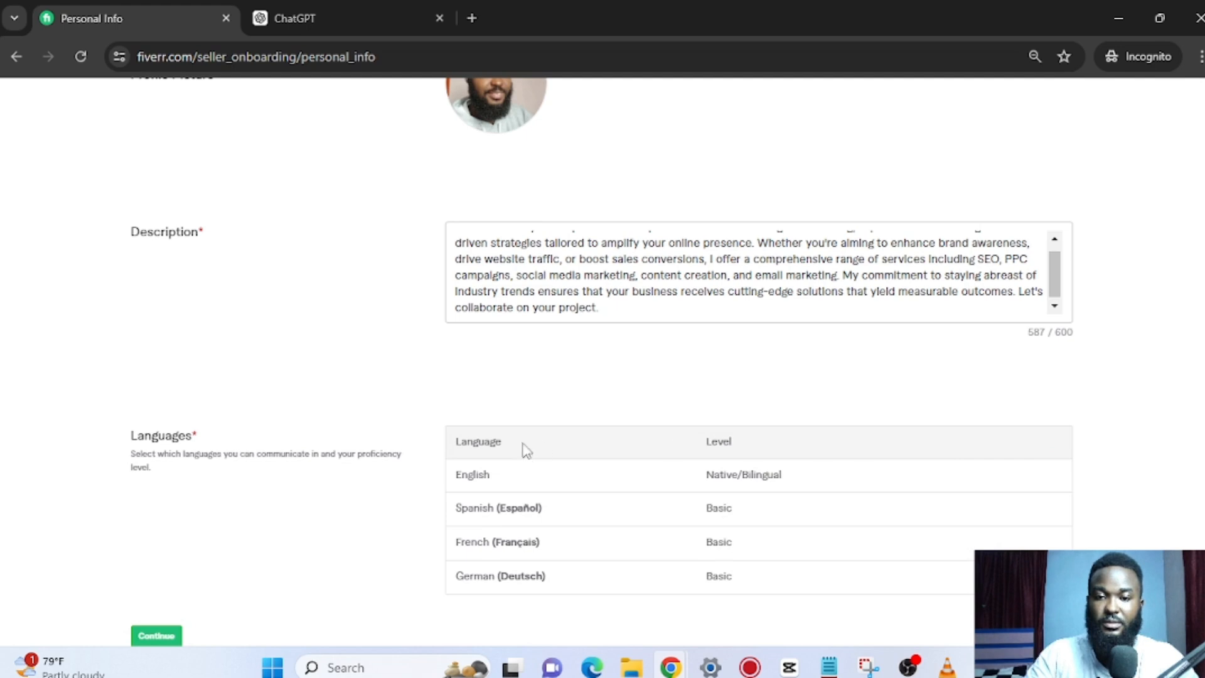
{"action": "scroll", "coordinate": [539, 465], "scroll_direction": "down", "scroll_amount": 1}
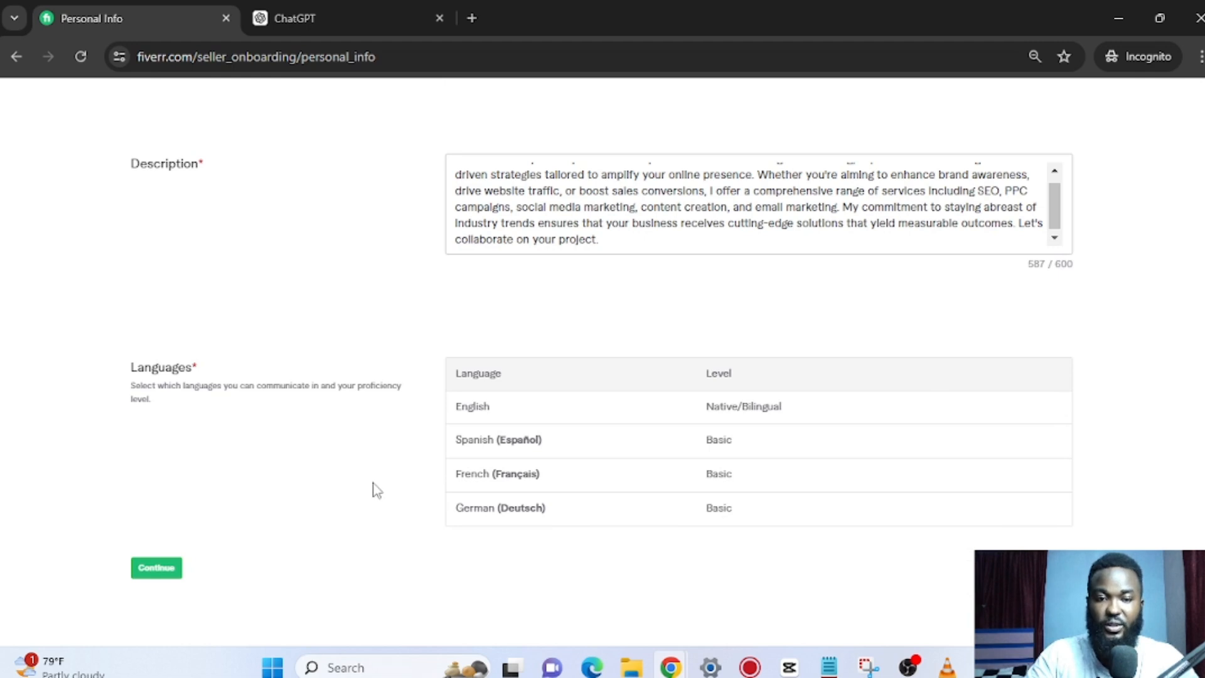
Continue to Professional Info and choose Digital Marketing as the occupation.
{"action": "left_click", "coordinate": [156, 567]}
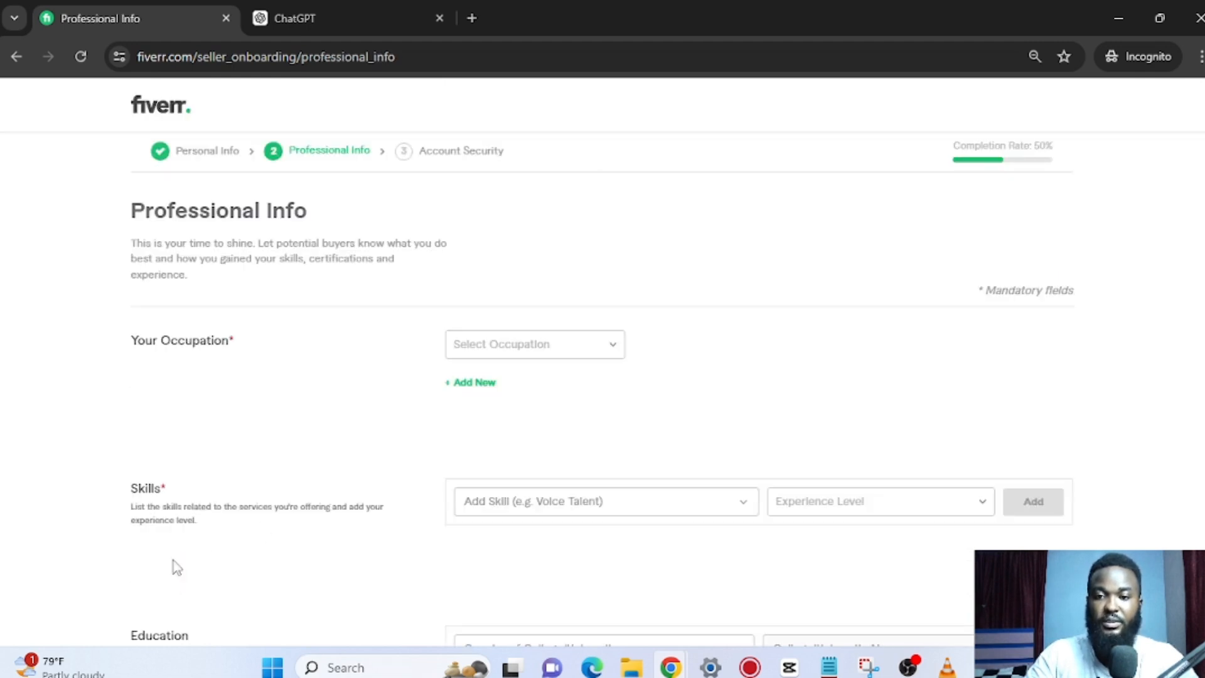
{"action": "left_click", "coordinate": [529, 357]}
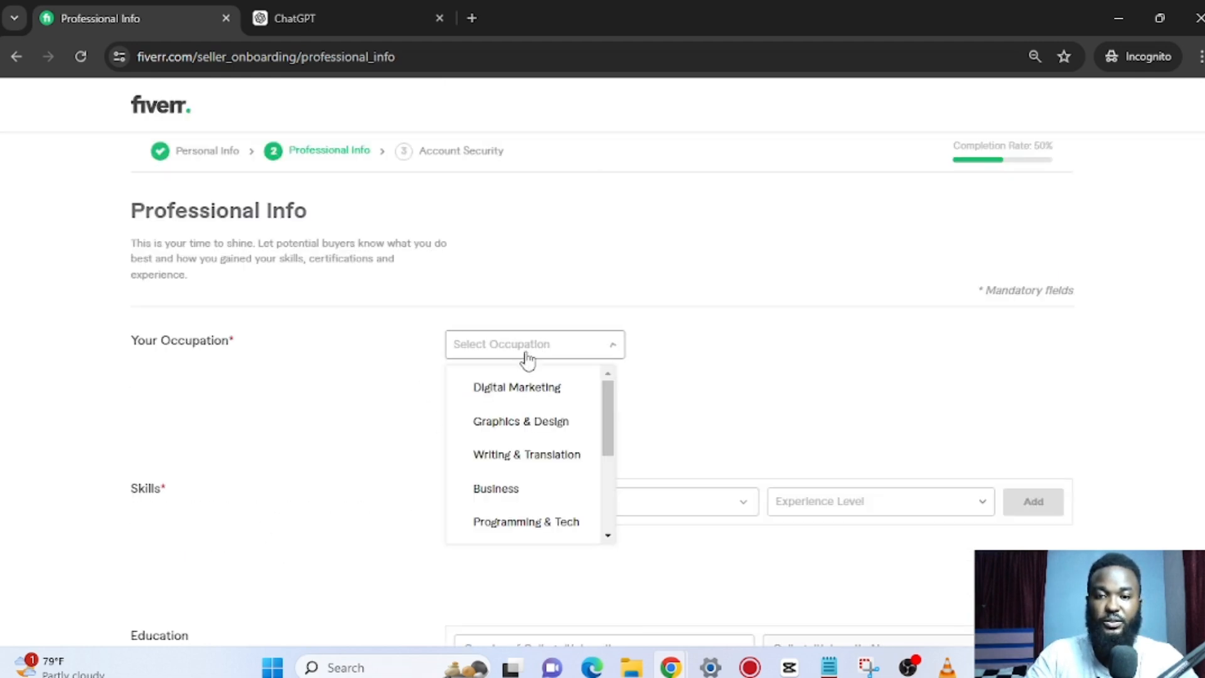
{"action": "left_click", "coordinate": [535, 390]}
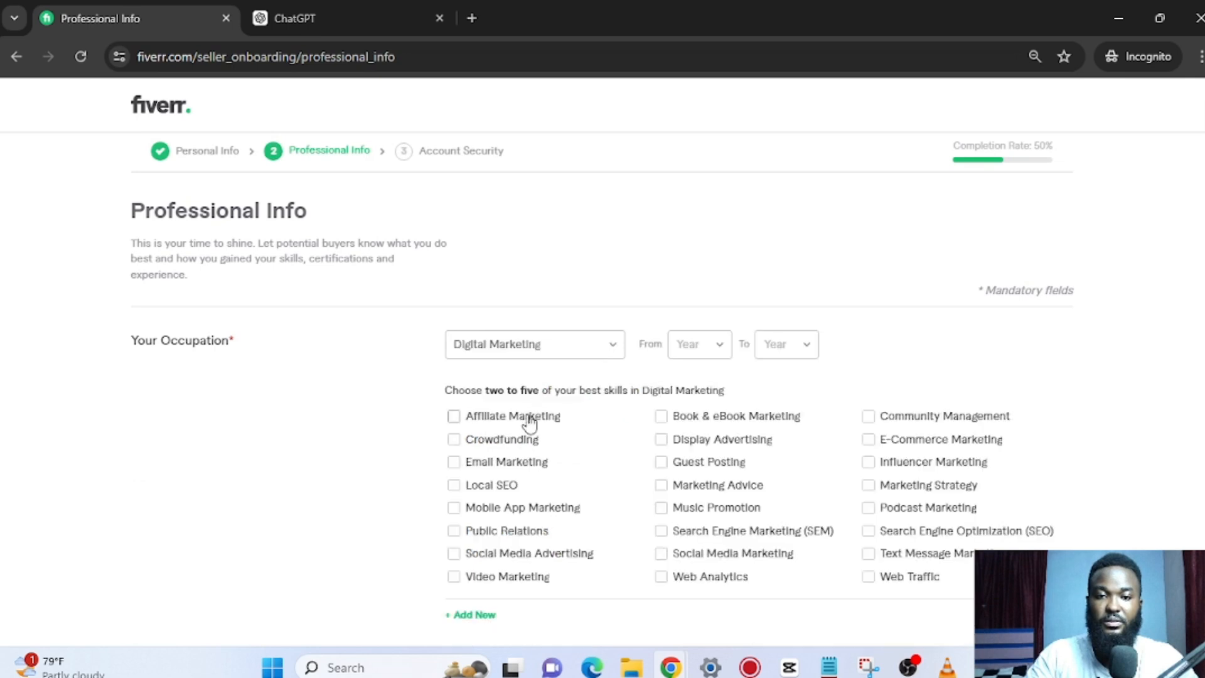
Set the occupation period from 2015 to 2024.
{"action": "left_click", "coordinate": [710, 353]}
{"action": "scroll", "coordinate": [719, 493], "scroll_direction": "down", "scroll_amount": 4}
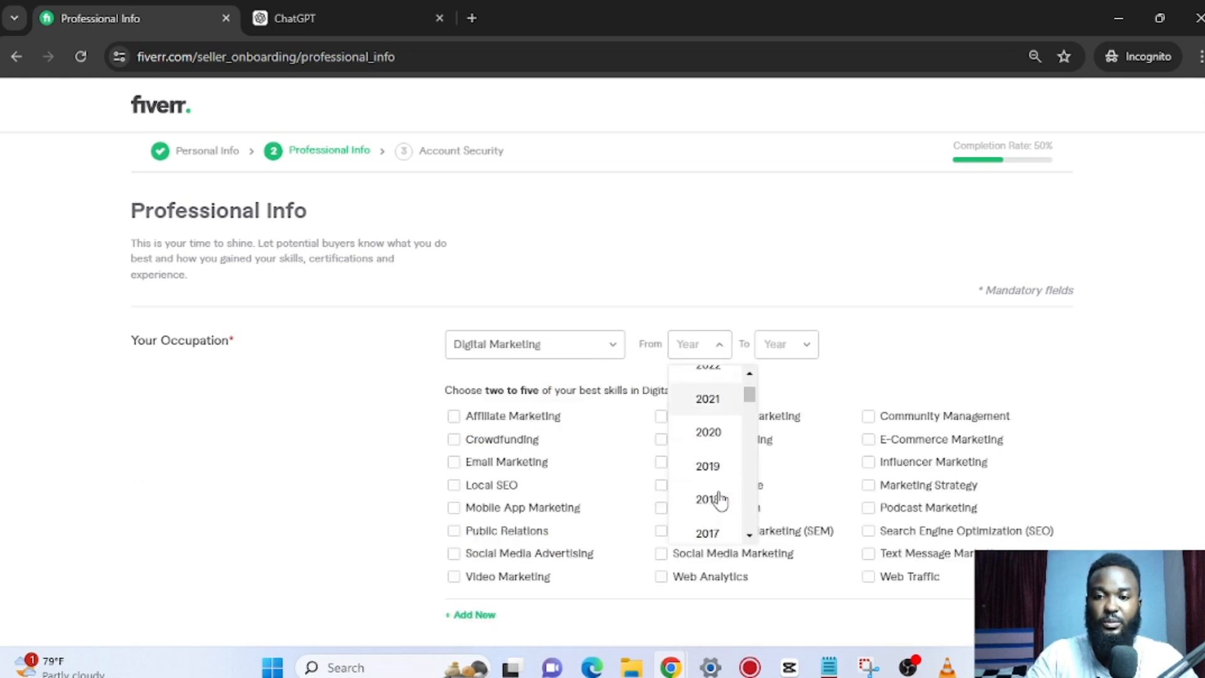
{"action": "scroll", "coordinate": [720, 495], "scroll_direction": "down", "scroll_amount": 3}
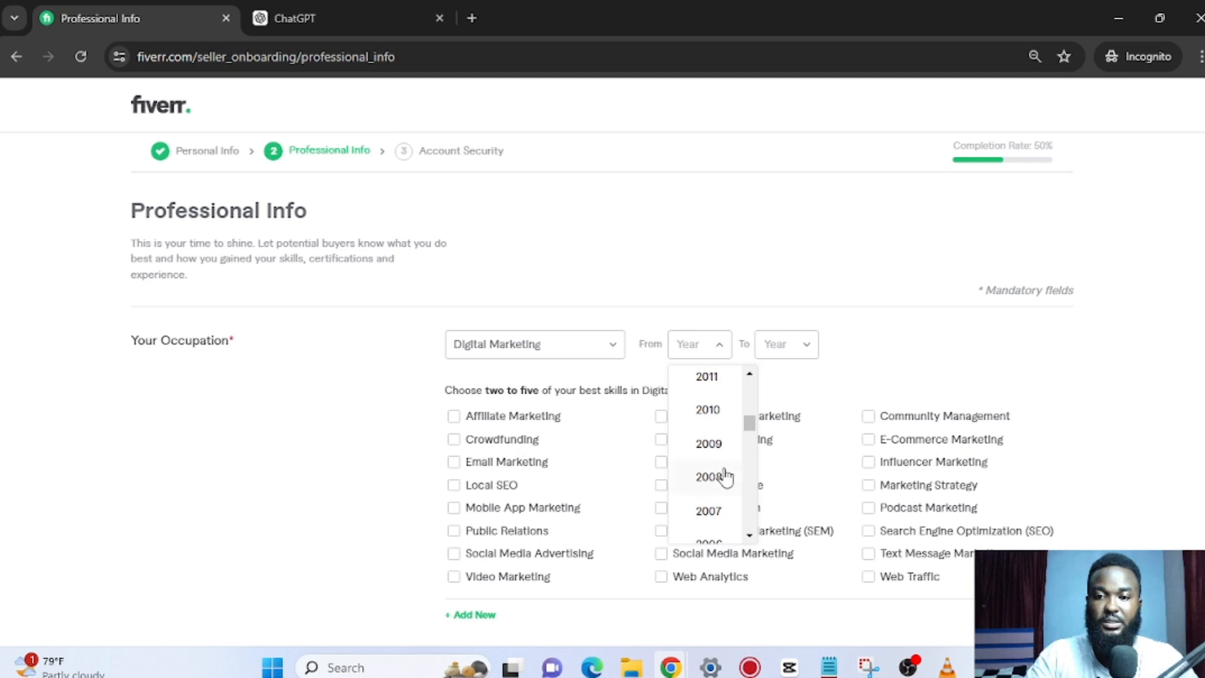
{"action": "scroll", "coordinate": [721, 479], "scroll_direction": "up", "scroll_amount": 2}
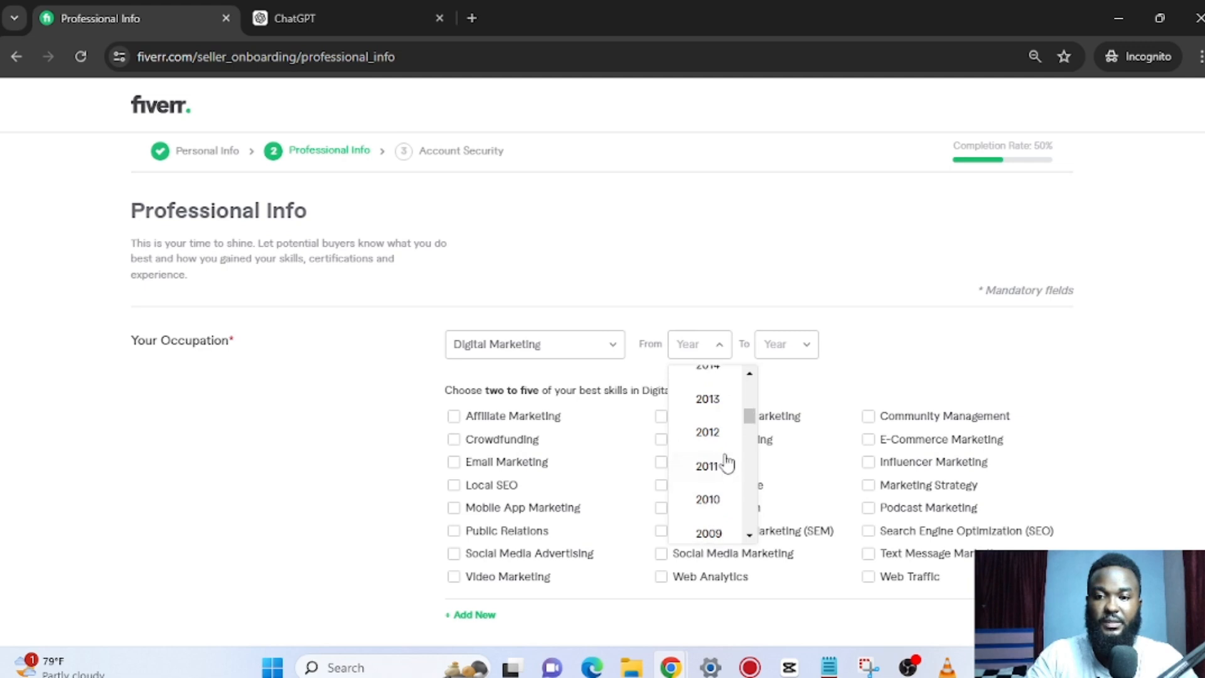
{"action": "scroll", "coordinate": [719, 408], "scroll_direction": "up", "scroll_amount": 2}
{"action": "left_click", "coordinate": [715, 424]}
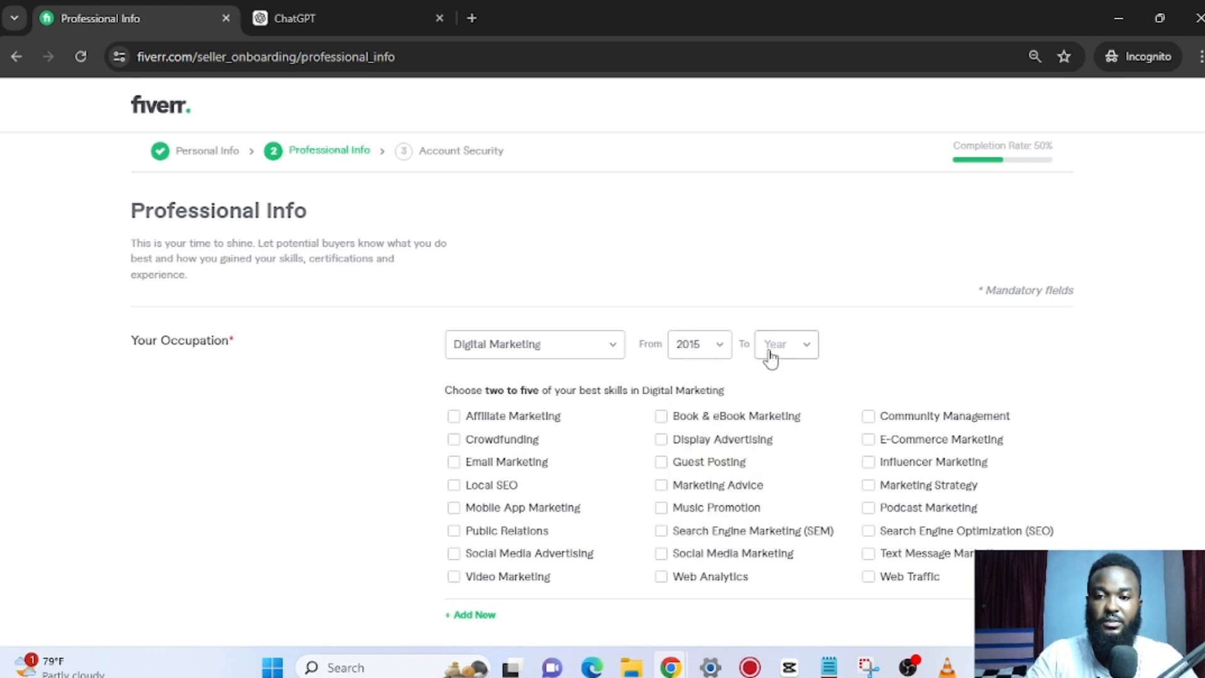
{"action": "left_click", "coordinate": [782, 352]}
{"action": "left_click", "coordinate": [786, 389]}
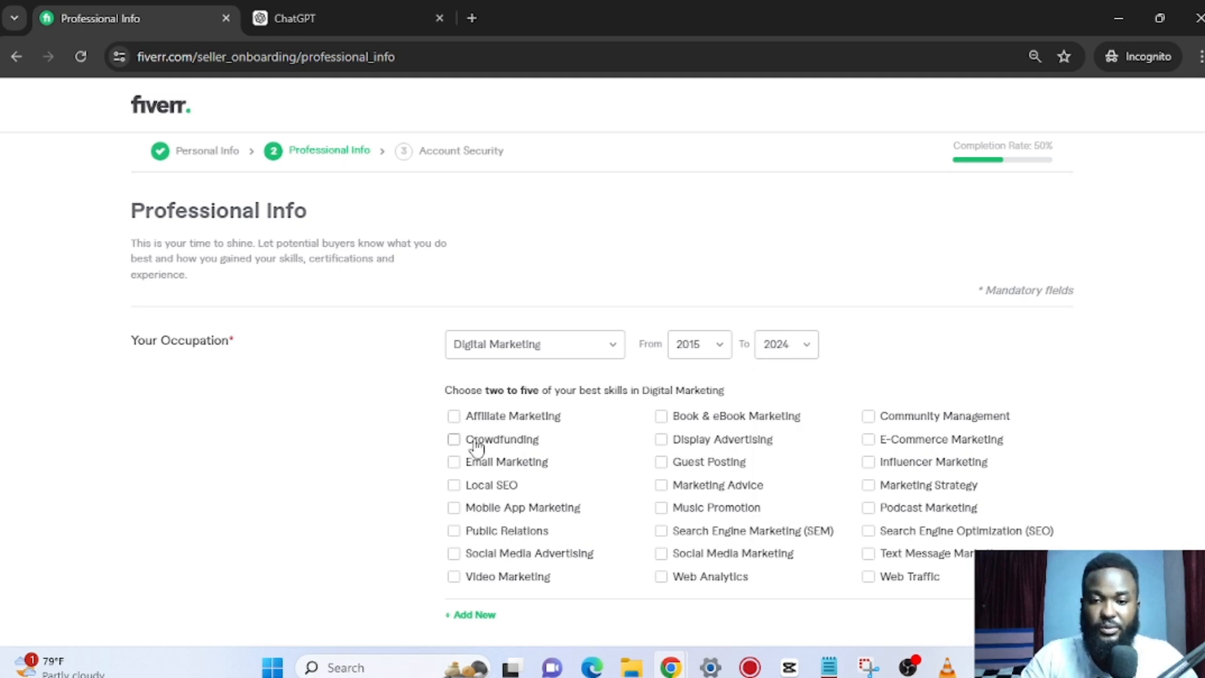
{"action": "scroll", "coordinate": [596, 407], "scroll_direction": "down", "scroll_amount": 3}
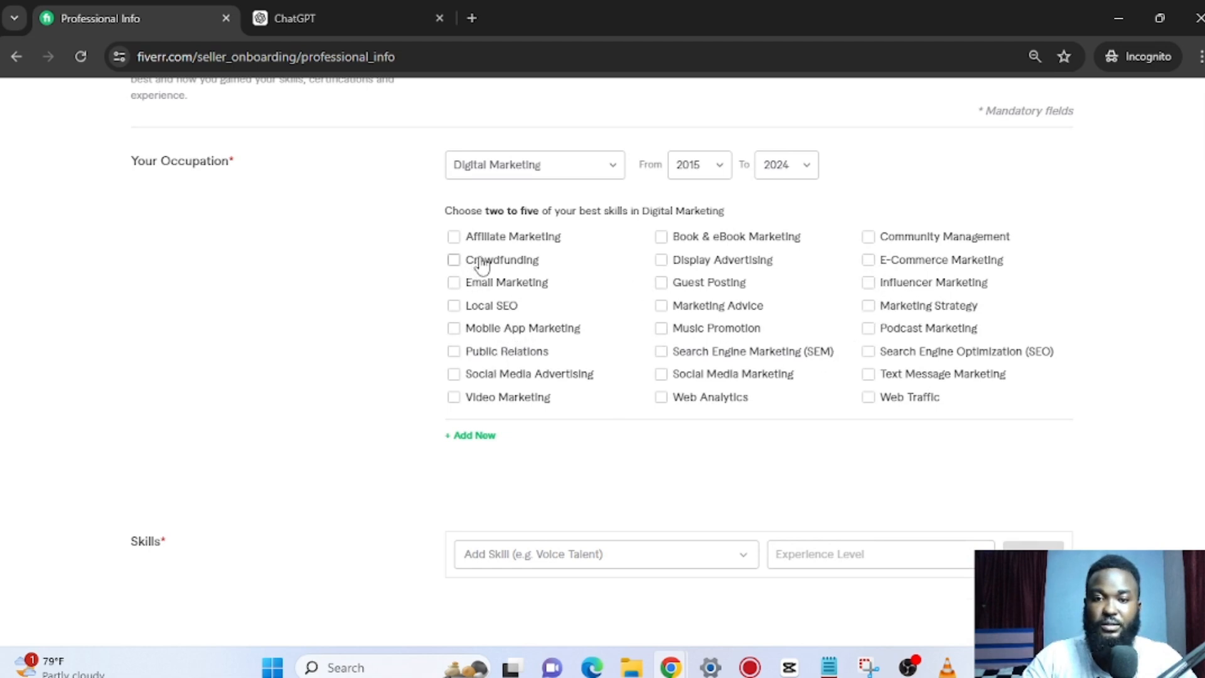
Tick Affiliate Marketing and Video Marketing as Digital Marketing skills.
{"action": "left_click", "coordinate": [453, 236]}
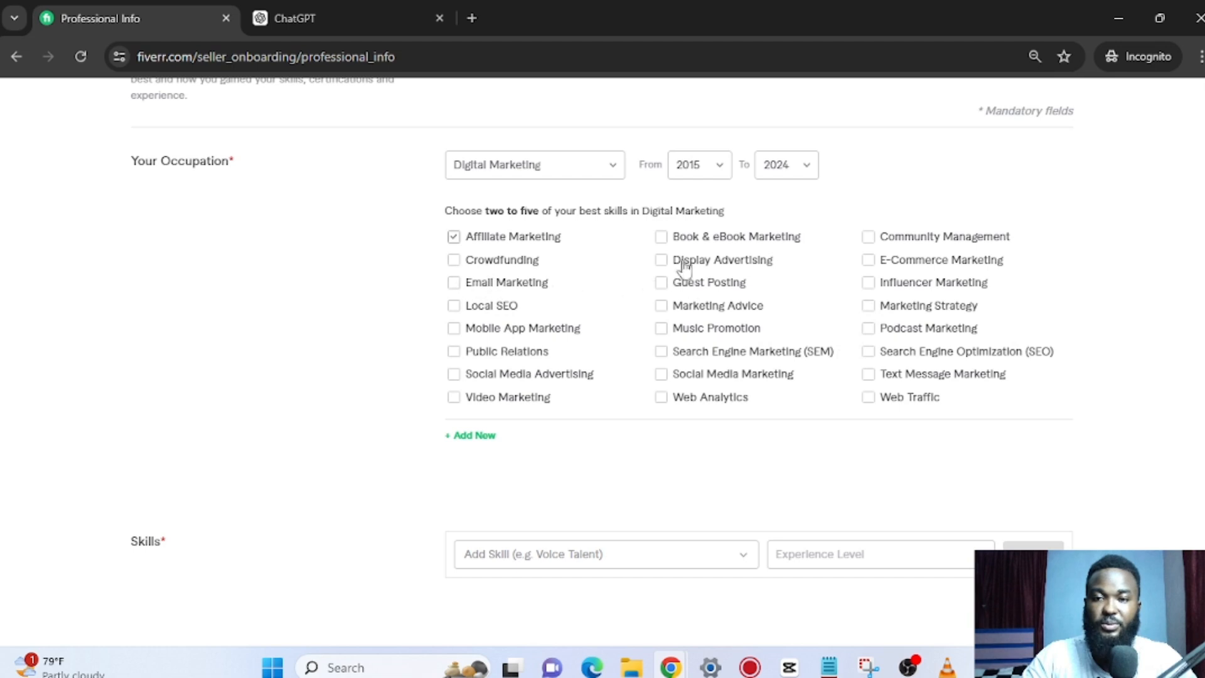
{"action": "left_click", "coordinate": [518, 399]}
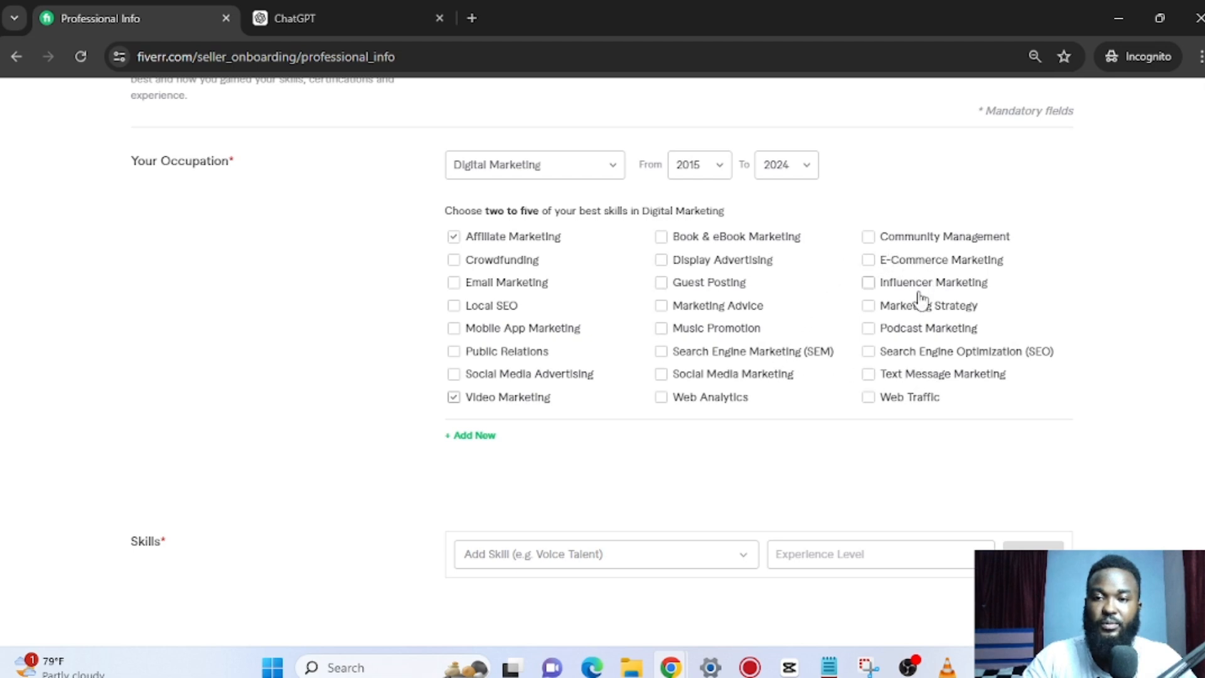
Change the occupation category to Video & Animation.
{"action": "left_click", "coordinate": [603, 166]}
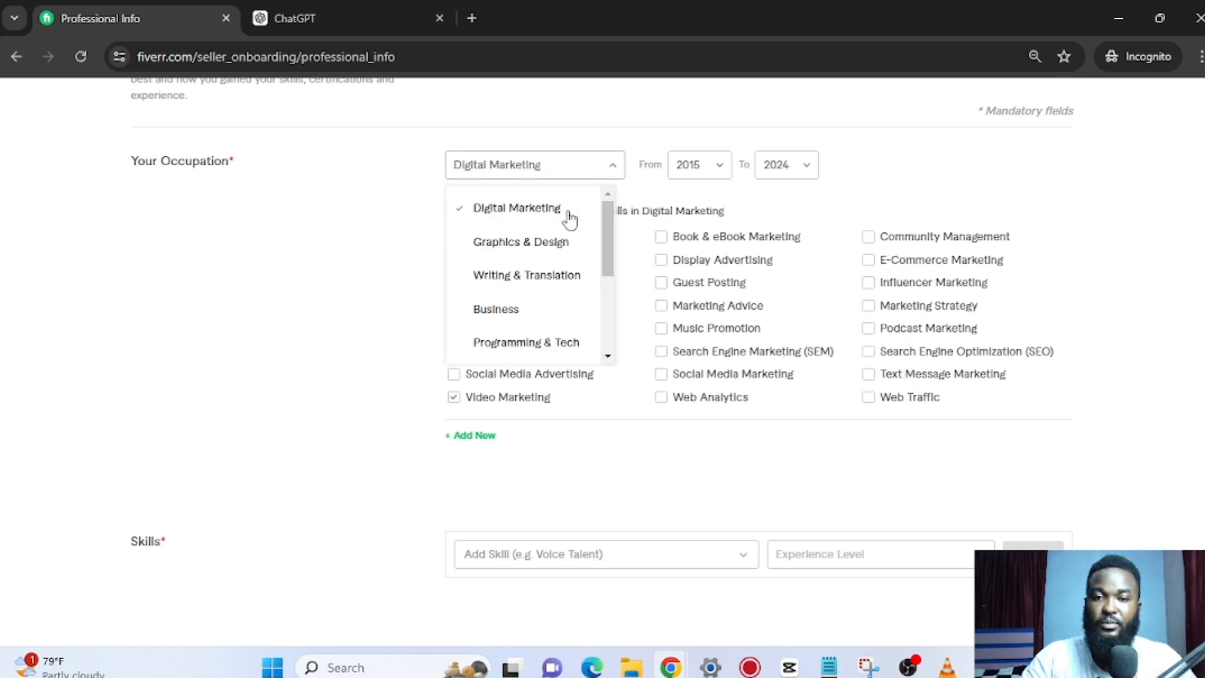
{"action": "scroll", "coordinate": [559, 251], "scroll_direction": "down", "scroll_amount": 3}
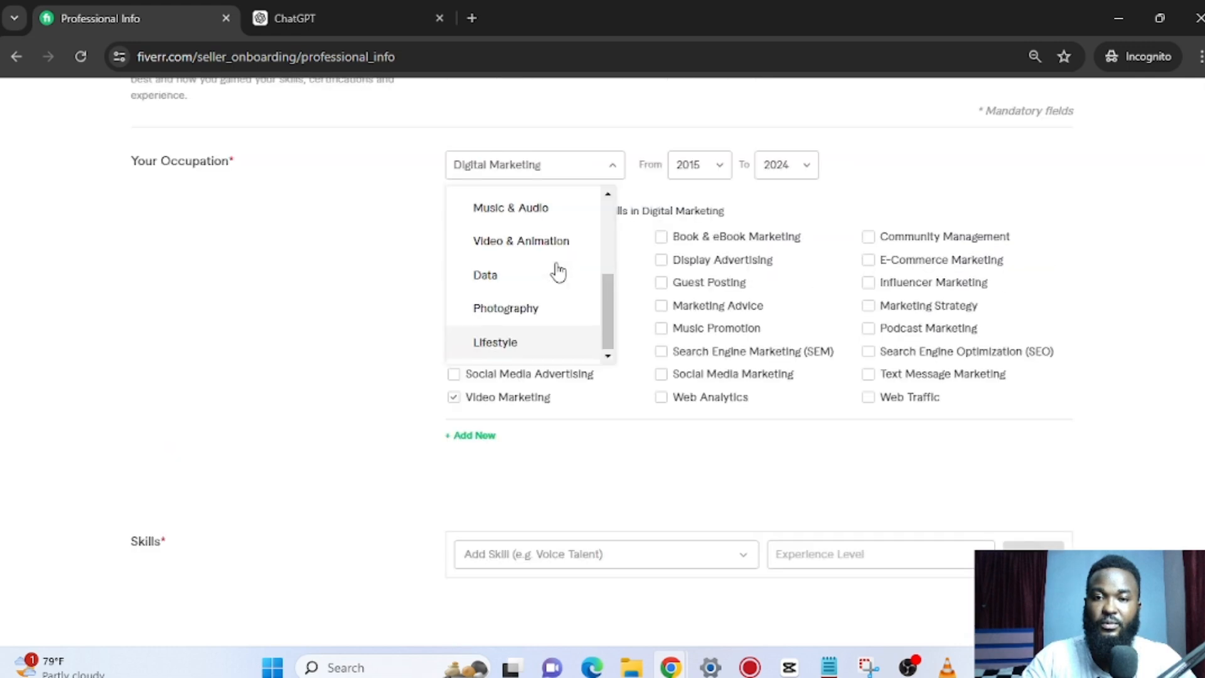
{"action": "scroll", "coordinate": [553, 279], "scroll_direction": "up", "scroll_amount": 2}
{"action": "scroll", "coordinate": [552, 312], "scroll_direction": "down", "scroll_amount": 2}
{"action": "scroll", "coordinate": [554, 312], "scroll_direction": "up", "scroll_amount": 3}
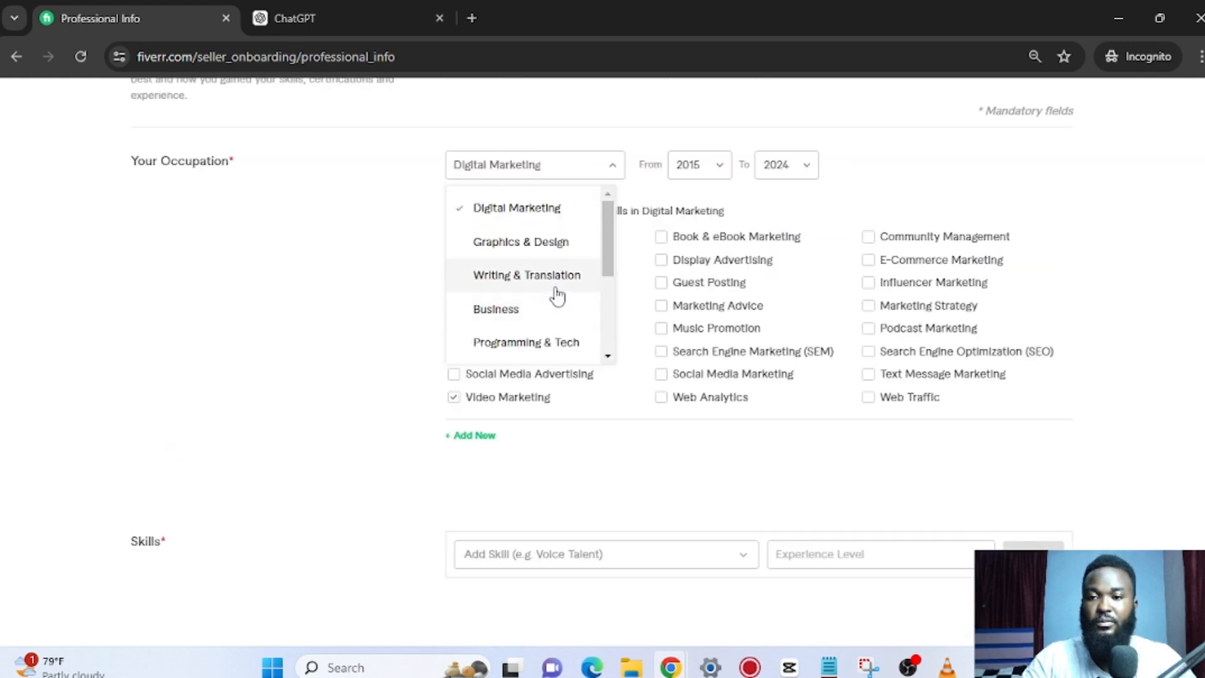
{"action": "left_click", "coordinate": [547, 250]}
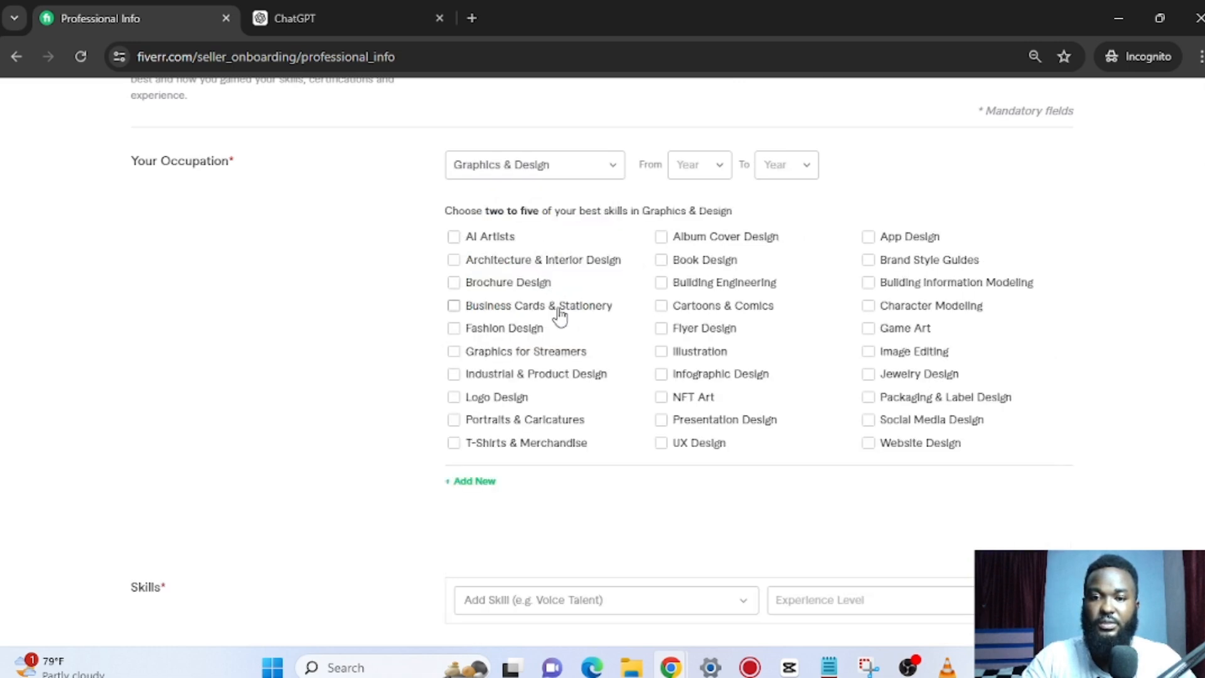
{"action": "left_click", "coordinate": [564, 171]}
{"action": "scroll", "coordinate": [544, 255], "scroll_direction": "down", "scroll_amount": 2}
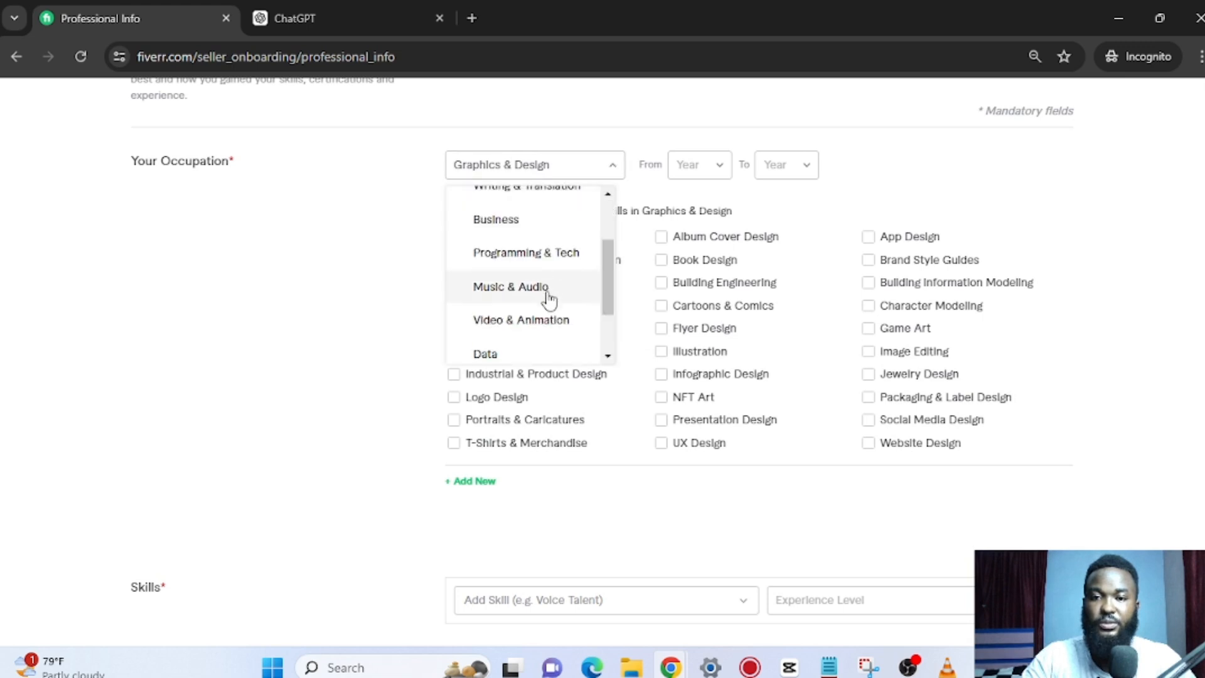
{"action": "left_click", "coordinate": [547, 321]}
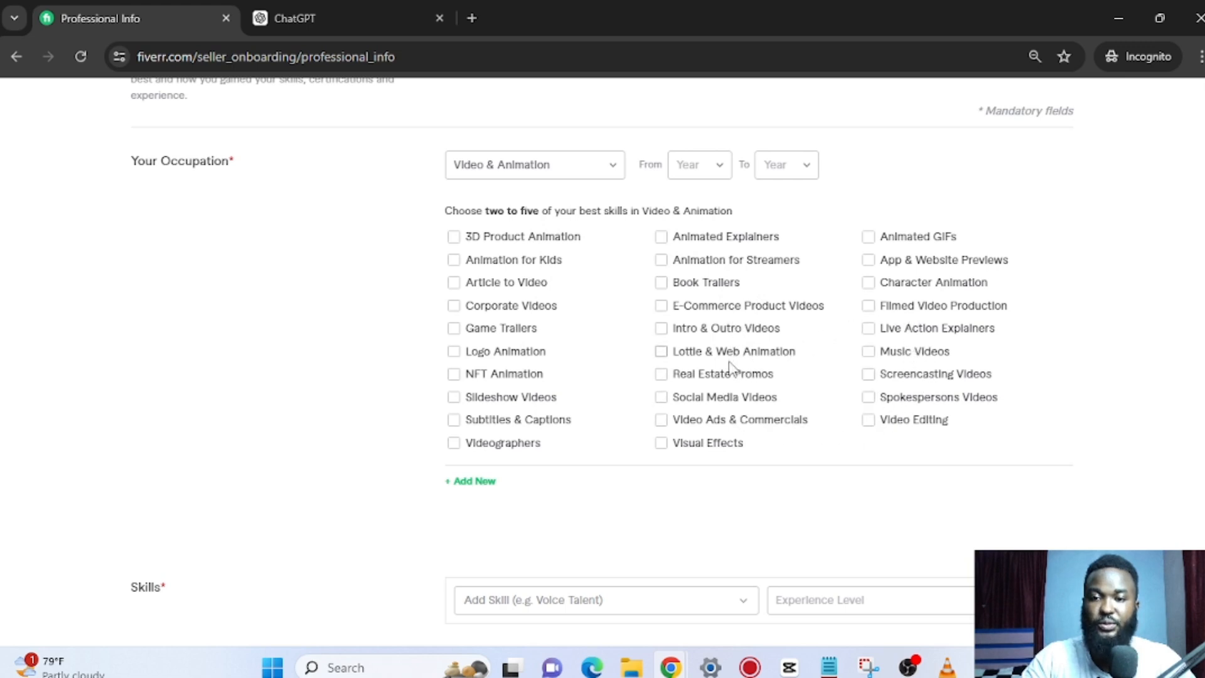
Tick Social Media Videos as a best skill and set the period from 2015 to 2024.
{"action": "left_click", "coordinate": [723, 402]}
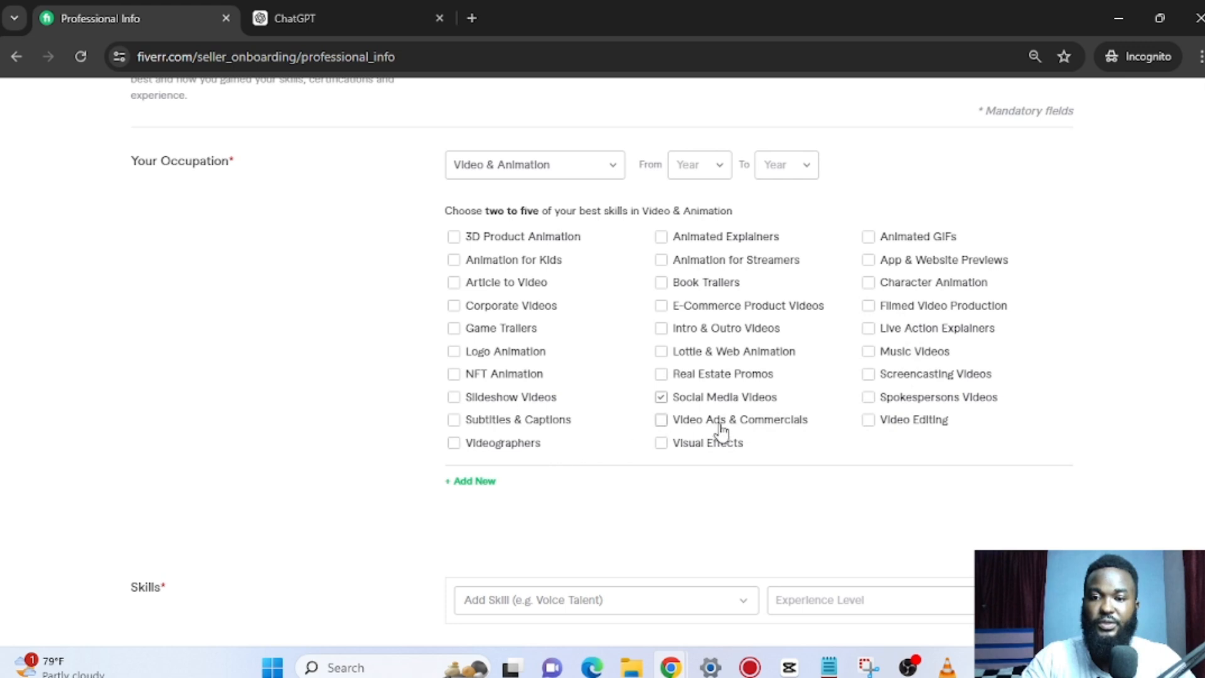
{"action": "scroll", "coordinate": [672, 261], "scroll_direction": "up", "scroll_amount": 2}
{"action": "left_click", "coordinate": [696, 256]}
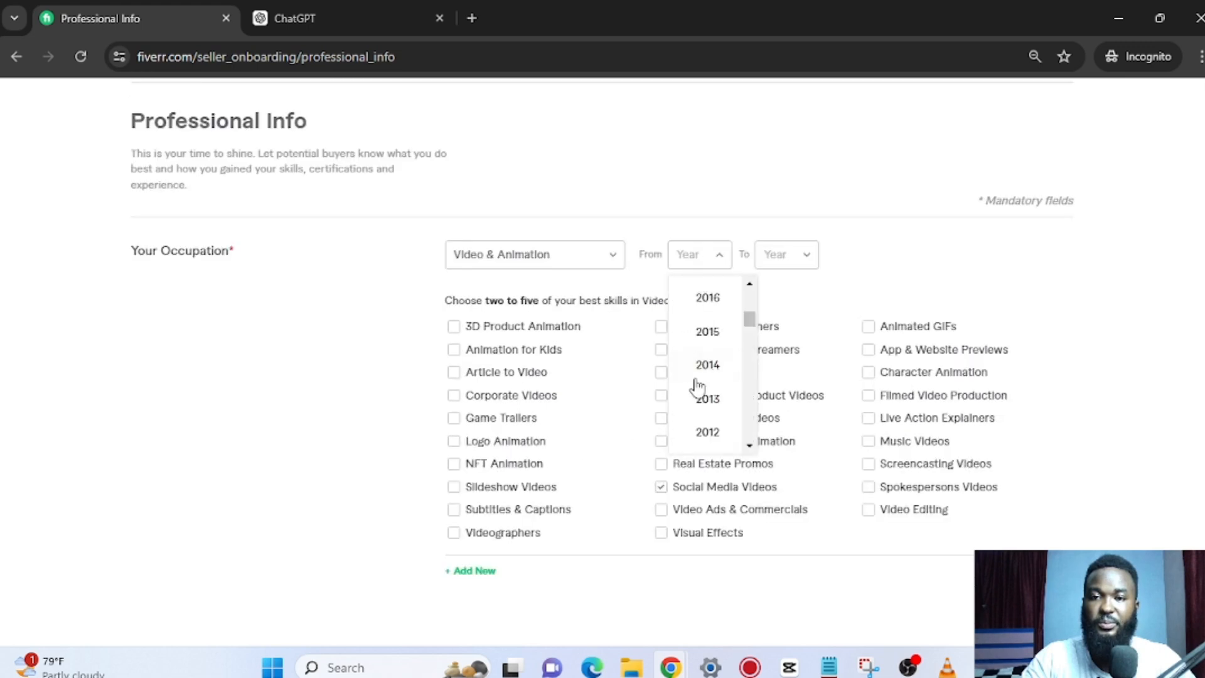
{"action": "left_click", "coordinate": [788, 264]}
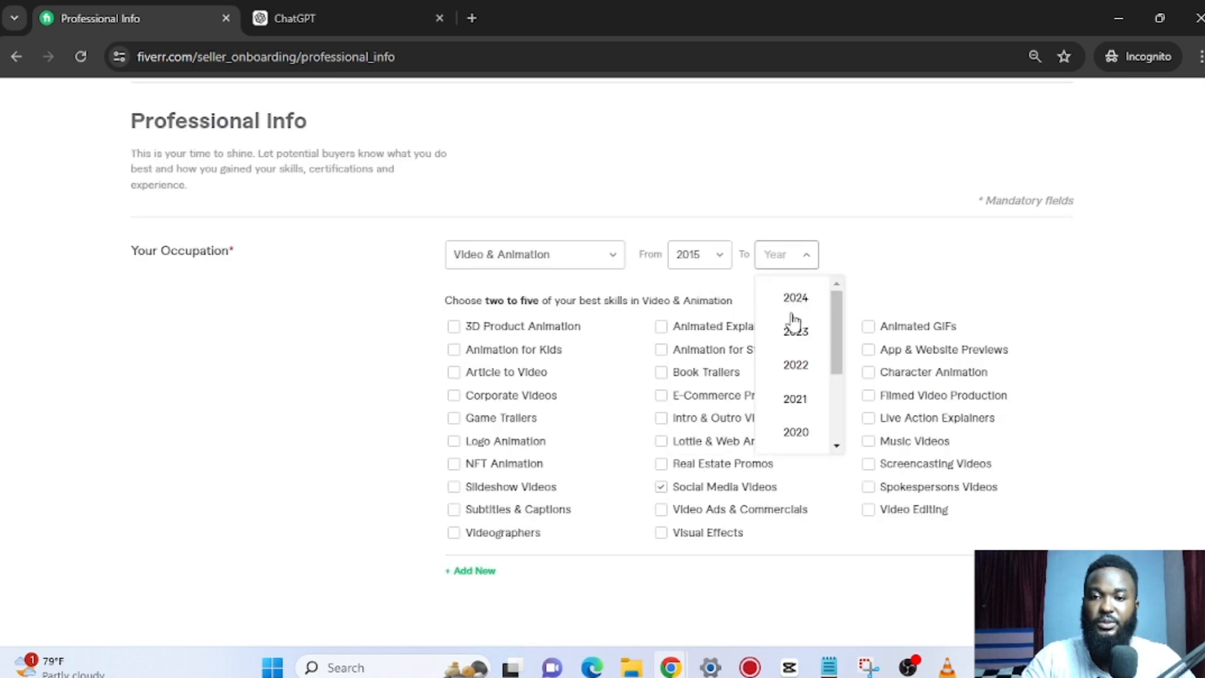
{"action": "left_click", "coordinate": [815, 303]}
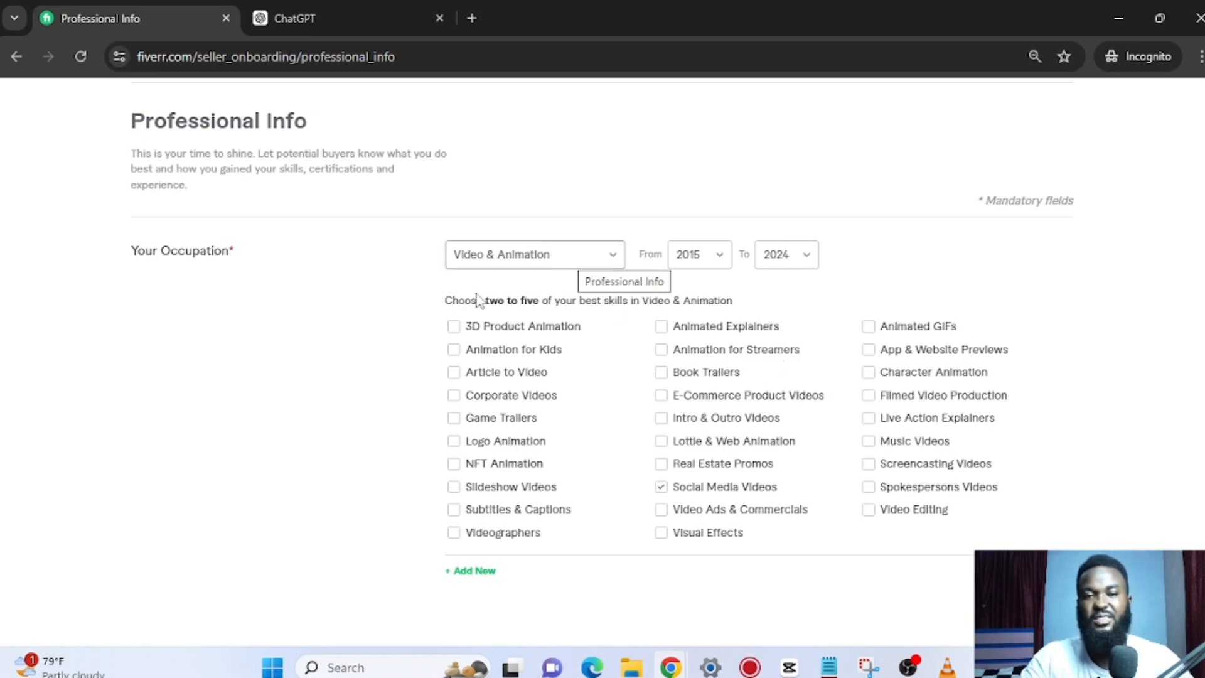
{"action": "scroll", "coordinate": [371, 365], "scroll_direction": "down", "scroll_amount": 5}
{"action": "scroll", "coordinate": [358, 370], "scroll_direction": "up", "scroll_amount": 4}
{"action": "scroll", "coordinate": [352, 377], "scroll_direction": "up", "scroll_amount": 1}
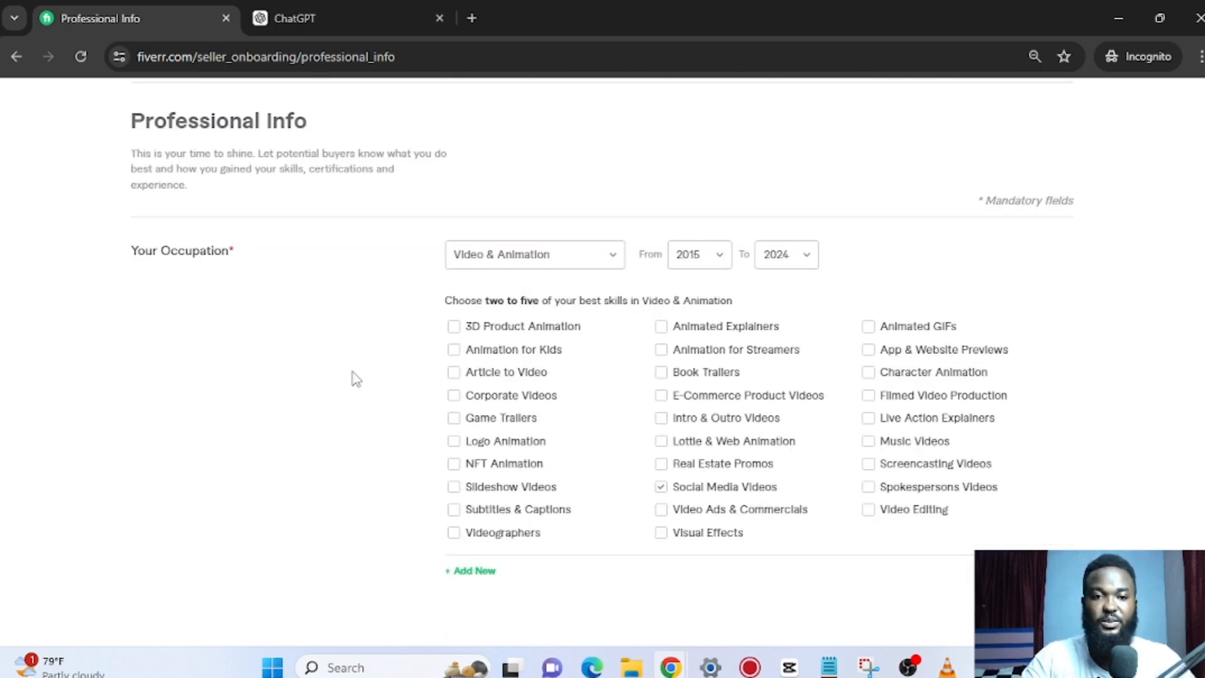
{"action": "scroll", "coordinate": [351, 376], "scroll_direction": "down", "scroll_amount": 4}
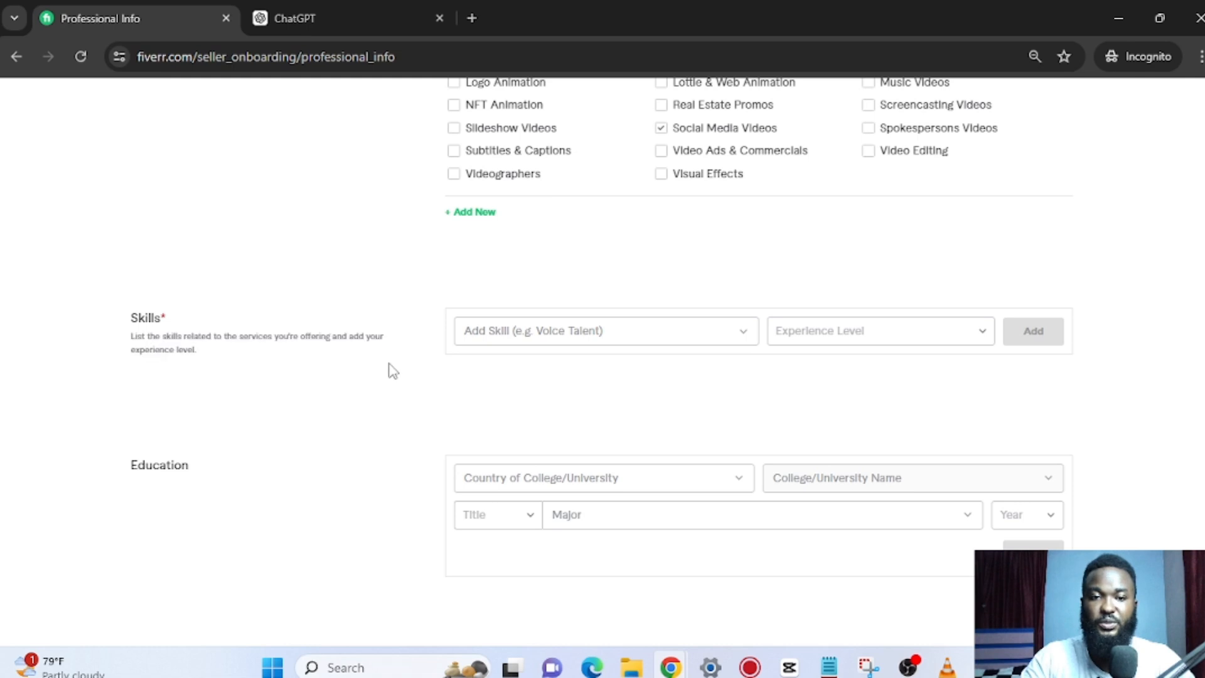
{"action": "scroll", "coordinate": [439, 395], "scroll_direction": "down", "scroll_amount": 3}
{"action": "scroll", "coordinate": [484, 398], "scroll_direction": "down", "scroll_amount": 3}
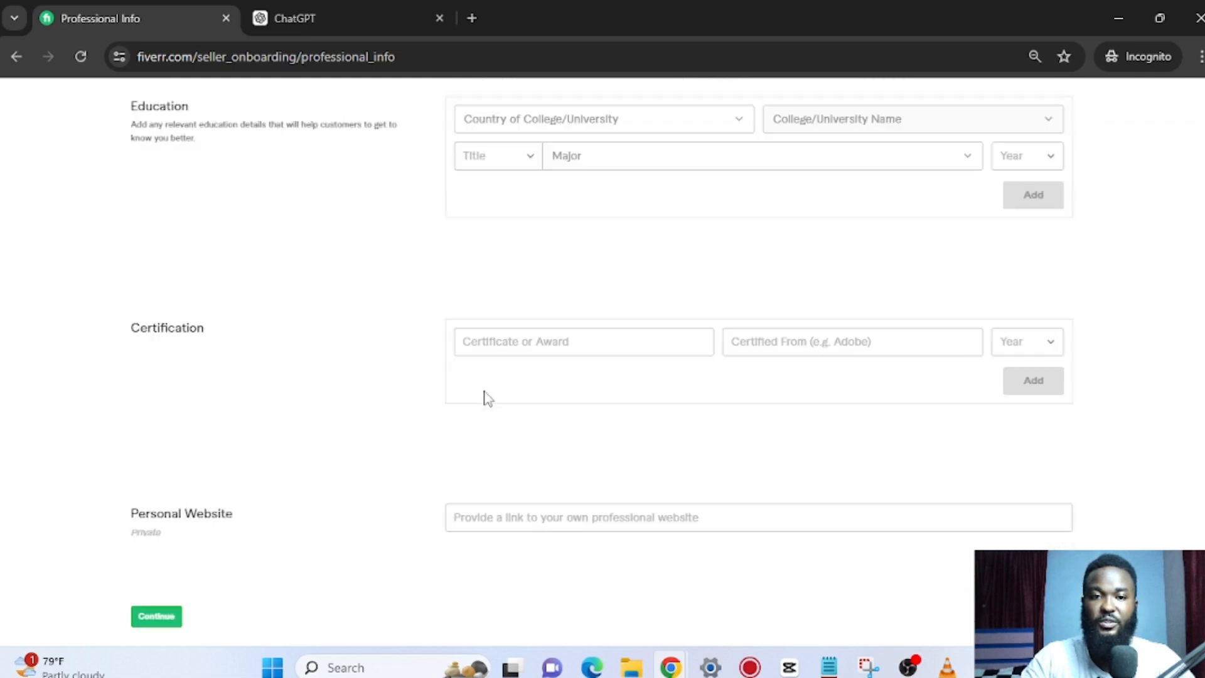
{"action": "scroll", "coordinate": [484, 398], "scroll_direction": "up", "scroll_amount": 5}
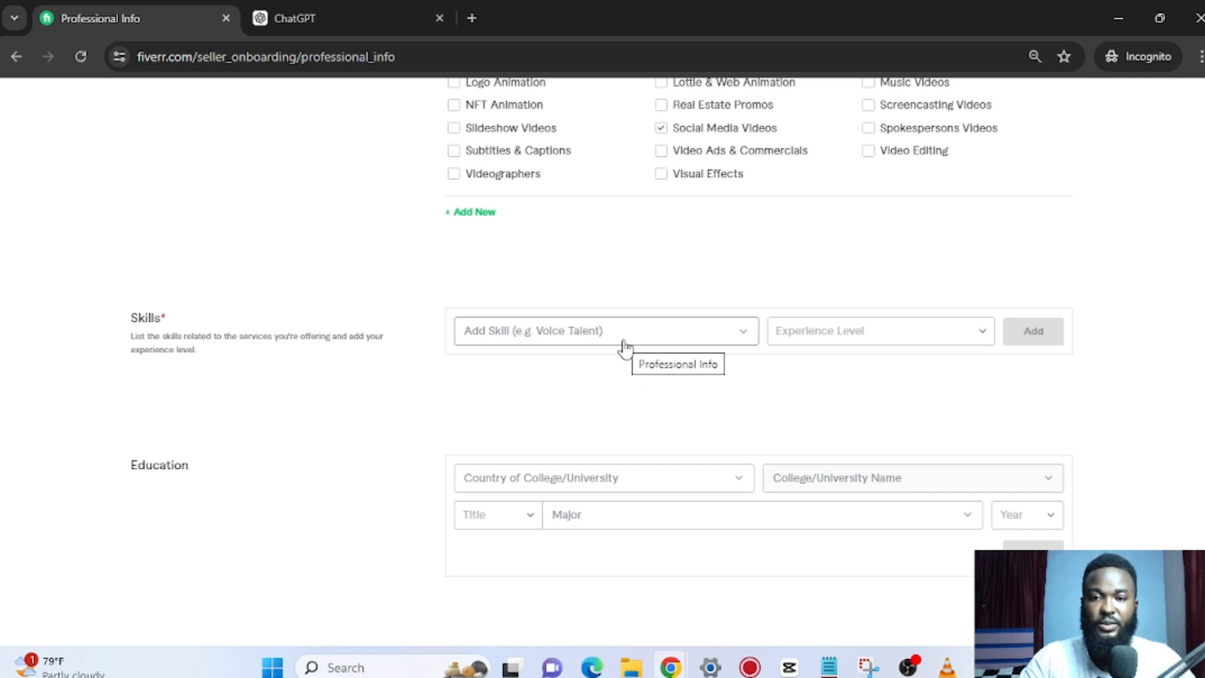
Add the skill 'Content development' at Expert experience level.
{"action": "left_click", "coordinate": [625, 347]}
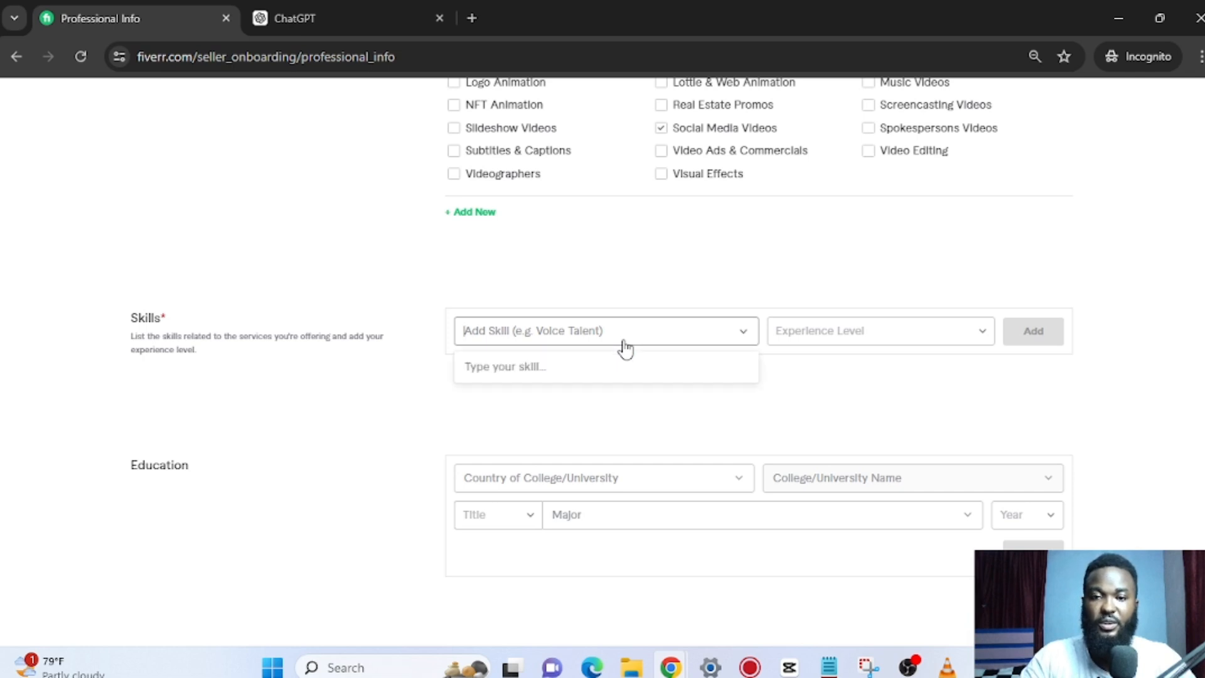
{"action": "left_click", "coordinate": [673, 341]}
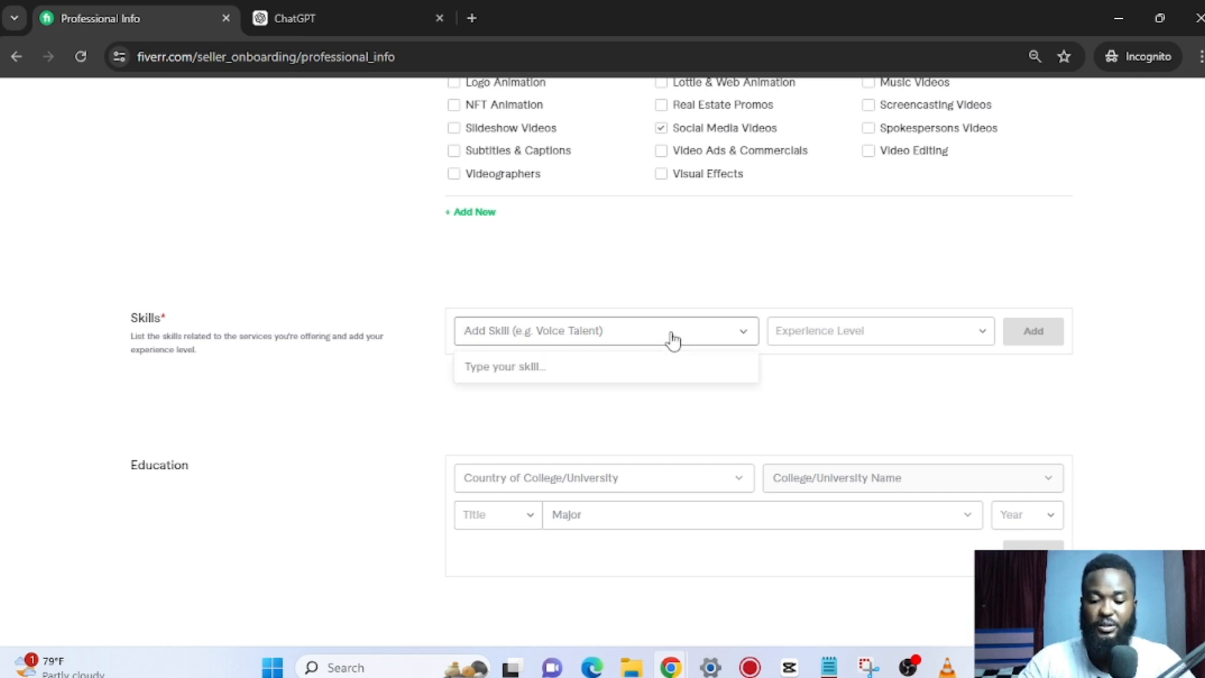
{"action": "type", "text": "co"}
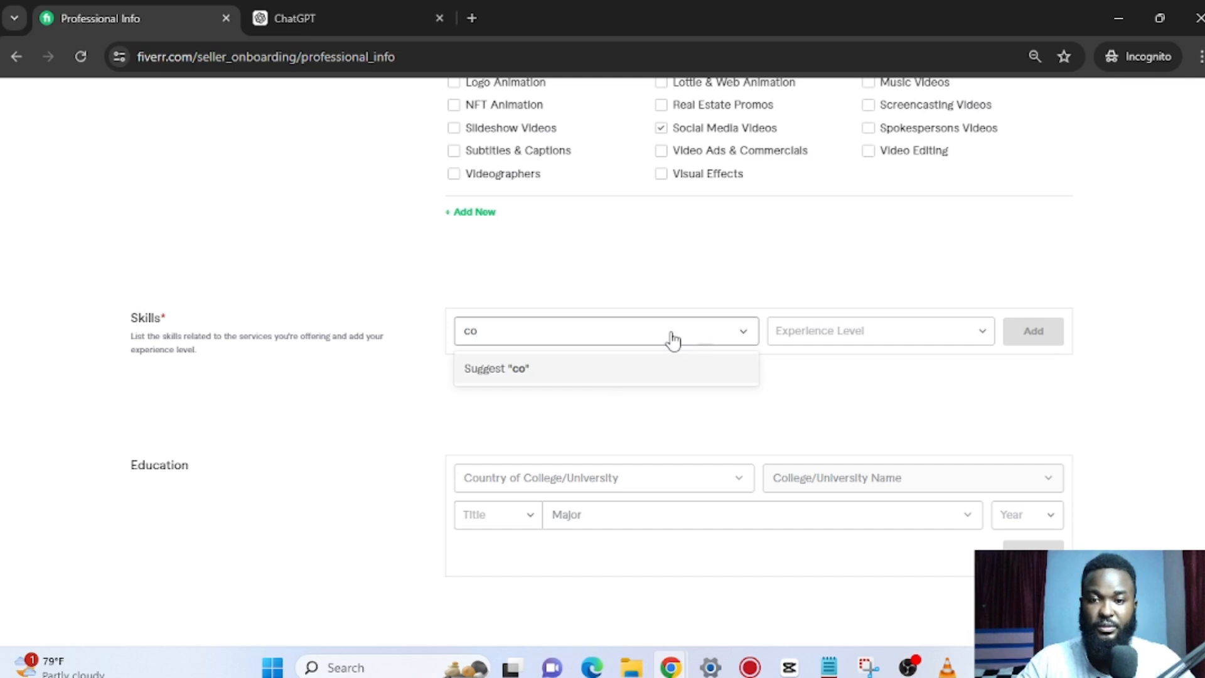
{"action": "type", "text": "ntent"}
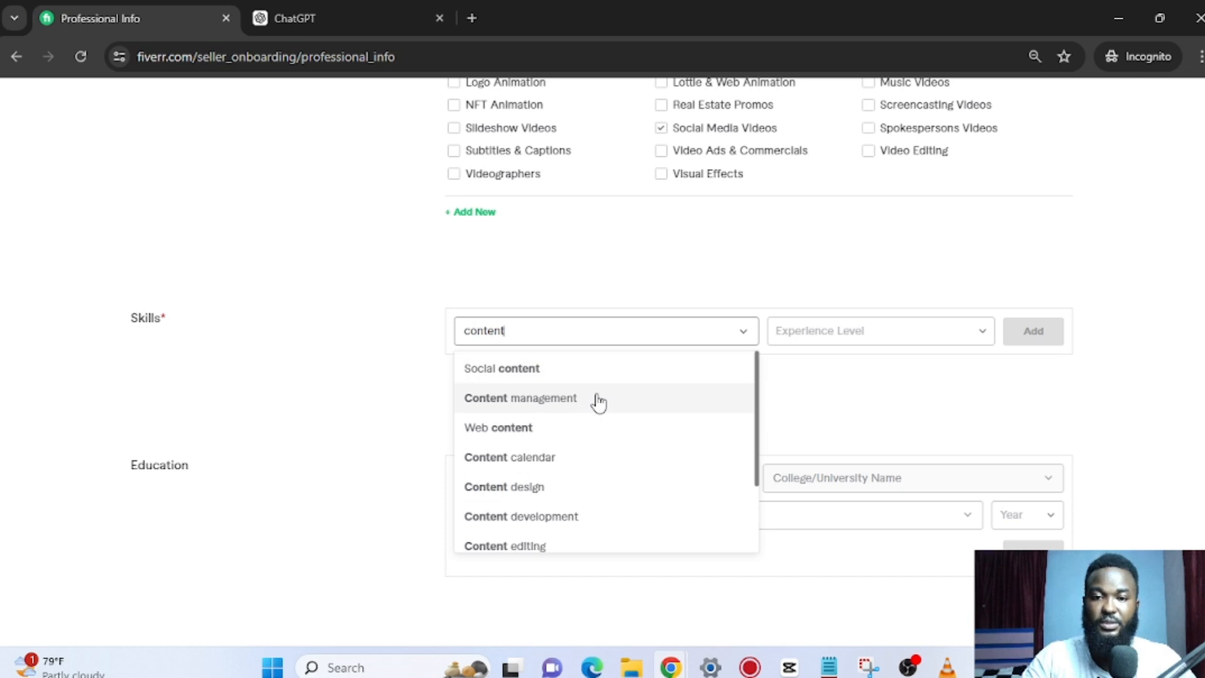
{"action": "left_click", "coordinate": [605, 521]}
{"action": "left_click", "coordinate": [894, 339]}
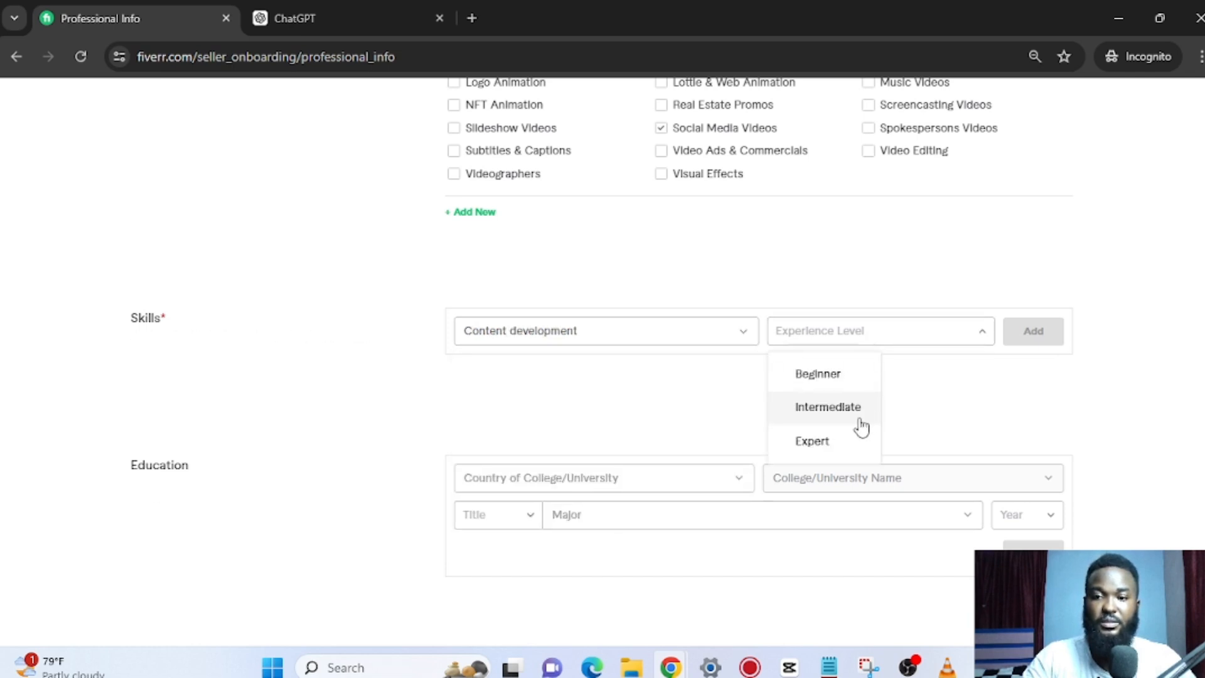
{"action": "left_click", "coordinate": [847, 442]}
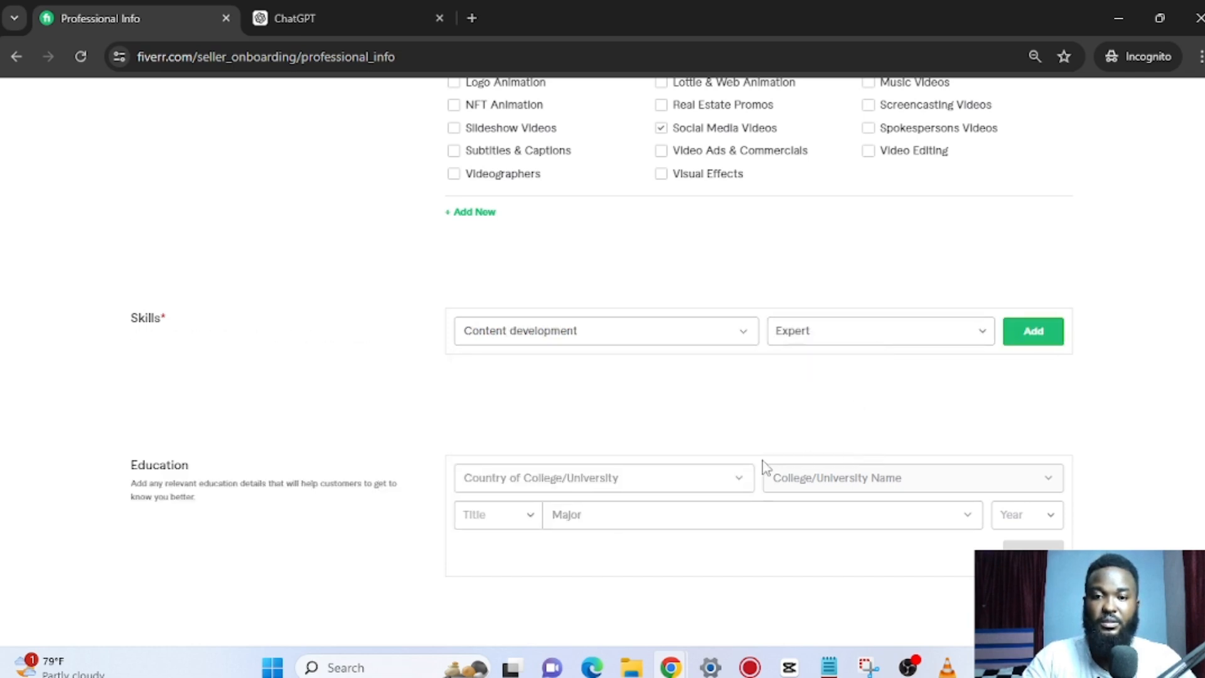
{"action": "left_click", "coordinate": [1047, 337]}
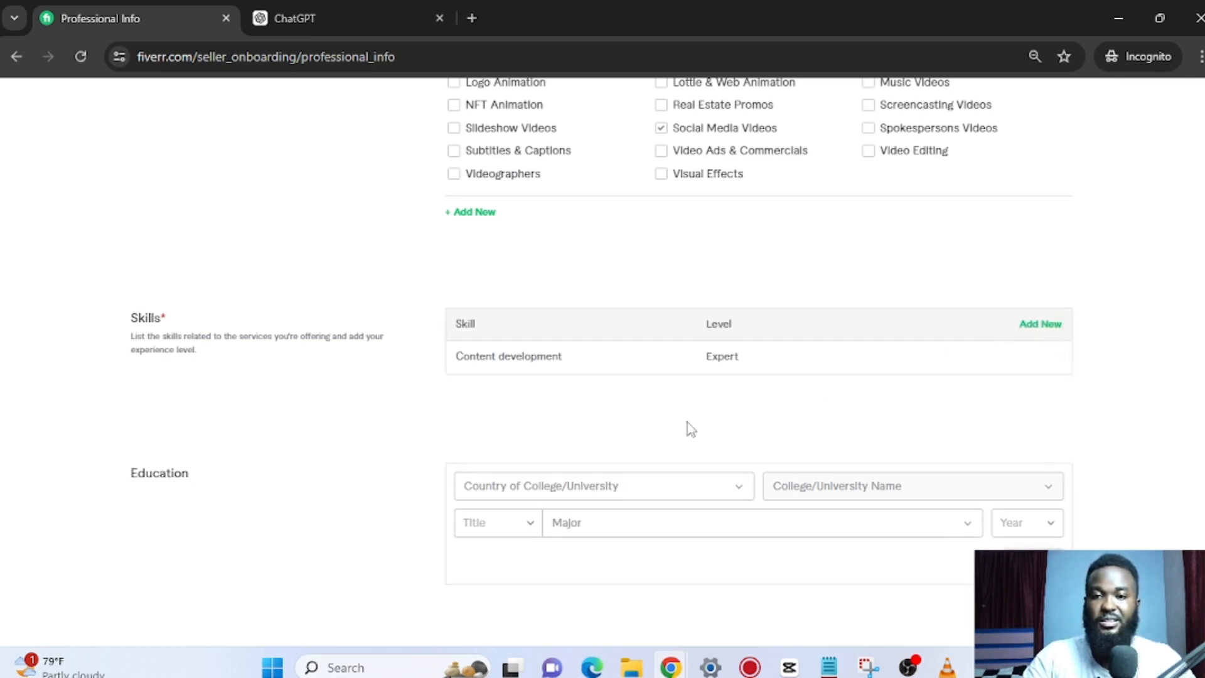
Submit Professional Info, triggering the warning to choose 2 to 5 strongest skills.
{"action": "scroll", "coordinate": [599, 420], "scroll_direction": "down", "scroll_amount": 3}
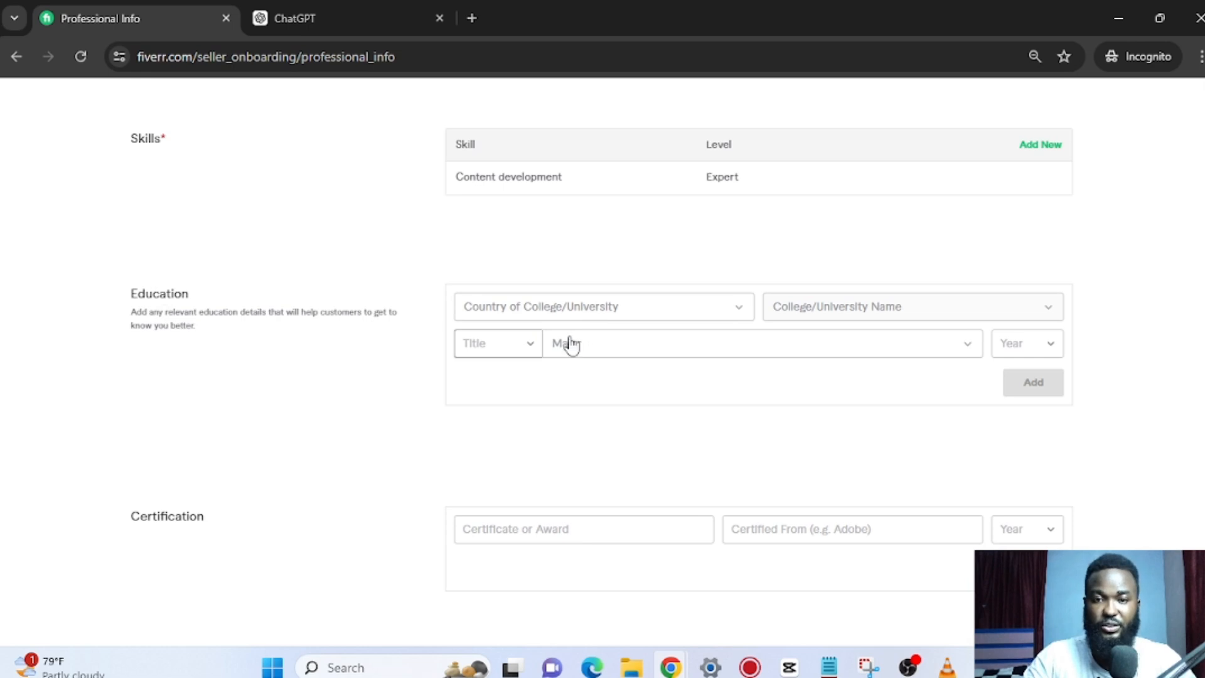
{"action": "scroll", "coordinate": [596, 349], "scroll_direction": "down", "scroll_amount": 3}
{"action": "scroll", "coordinate": [357, 320], "scroll_direction": "up", "scroll_amount": 2}
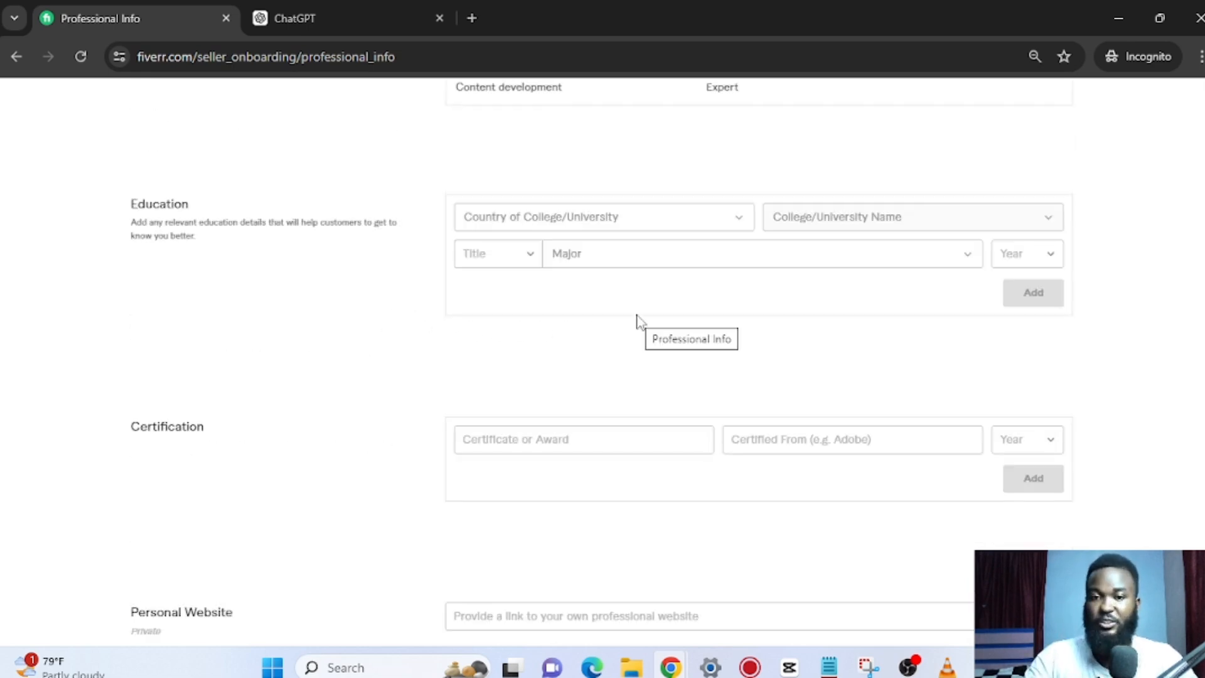
{"action": "scroll", "coordinate": [522, 374], "scroll_direction": "down", "scroll_amount": 2}
{"action": "left_click", "coordinate": [580, 294]}
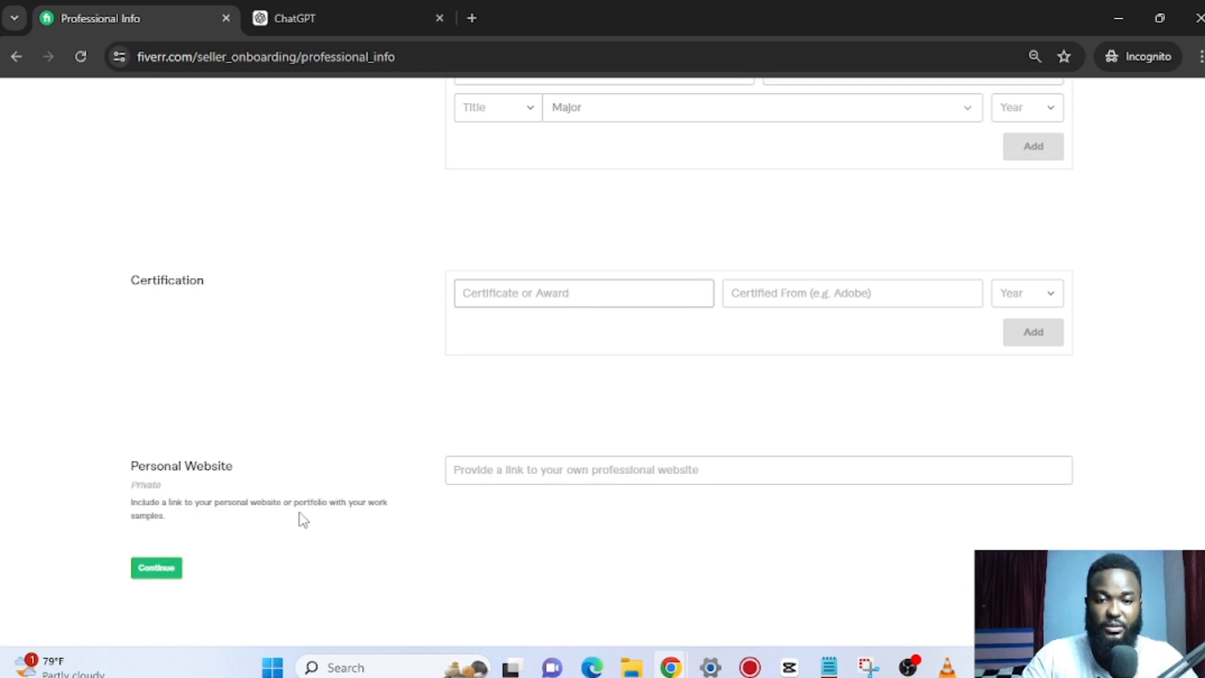
{"action": "left_click", "coordinate": [152, 570]}
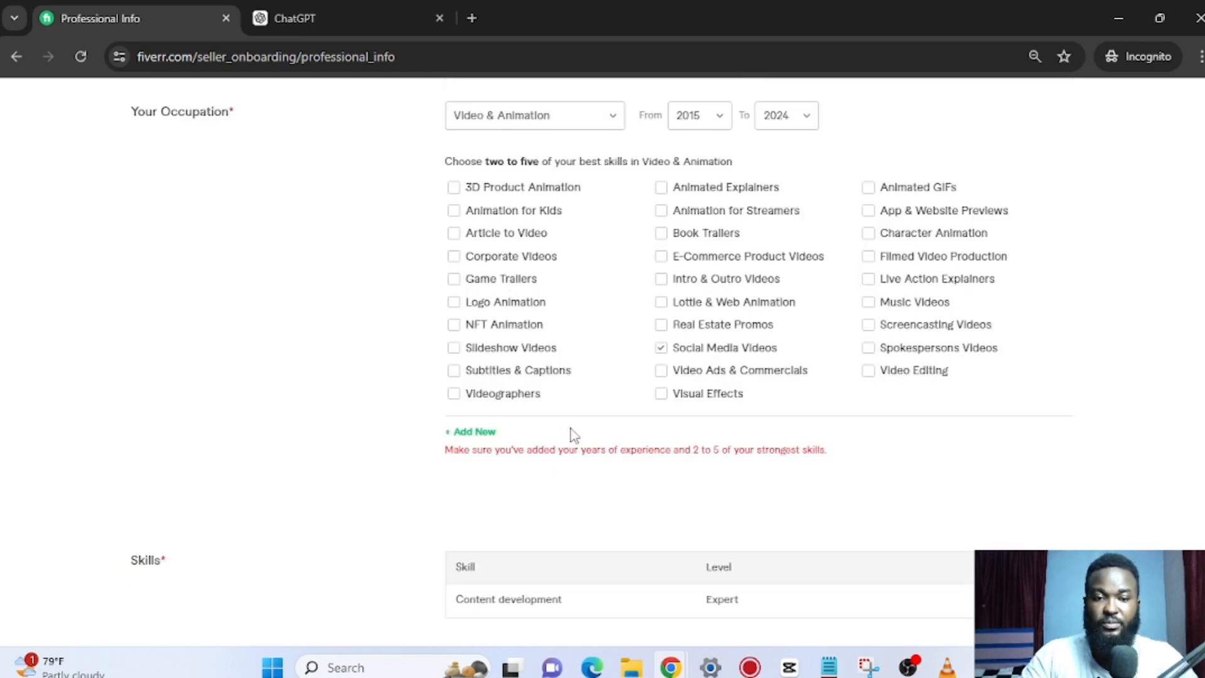
Add Video Editing and Subtitles & Captions as best skills and continue to Account Security.
{"action": "scroll", "coordinate": [552, 439], "scroll_direction": "up", "scroll_amount": 3}
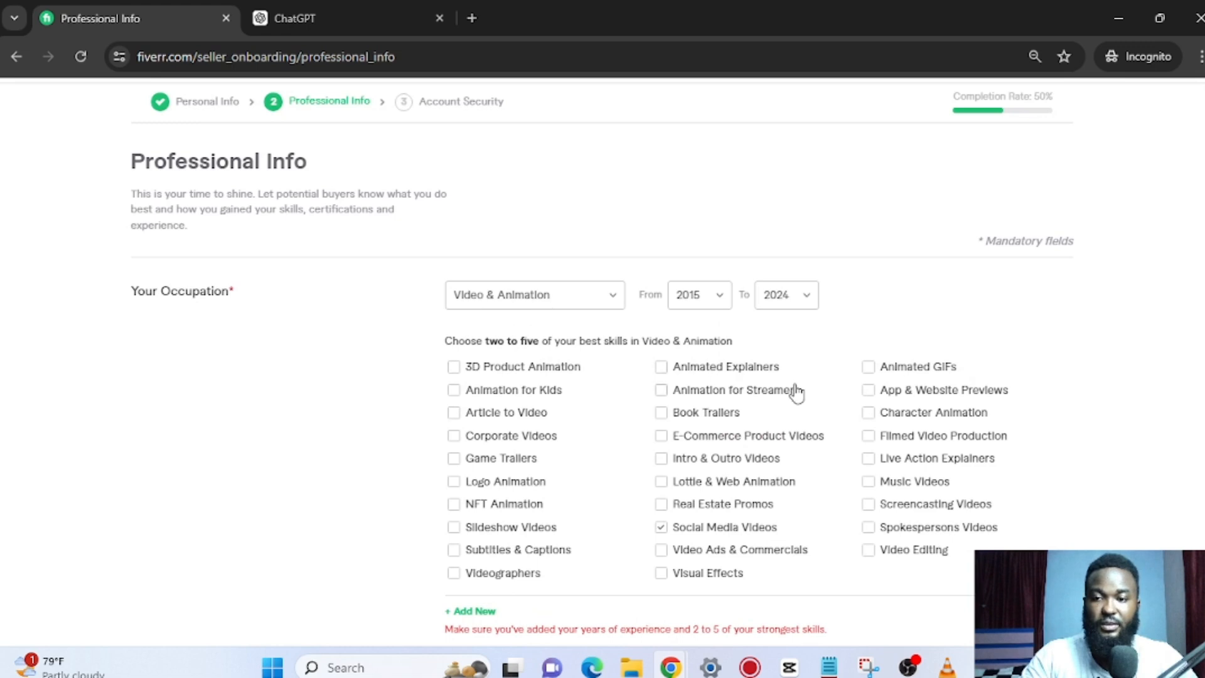
{"action": "scroll", "coordinate": [793, 391], "scroll_direction": "down", "scroll_amount": 1}
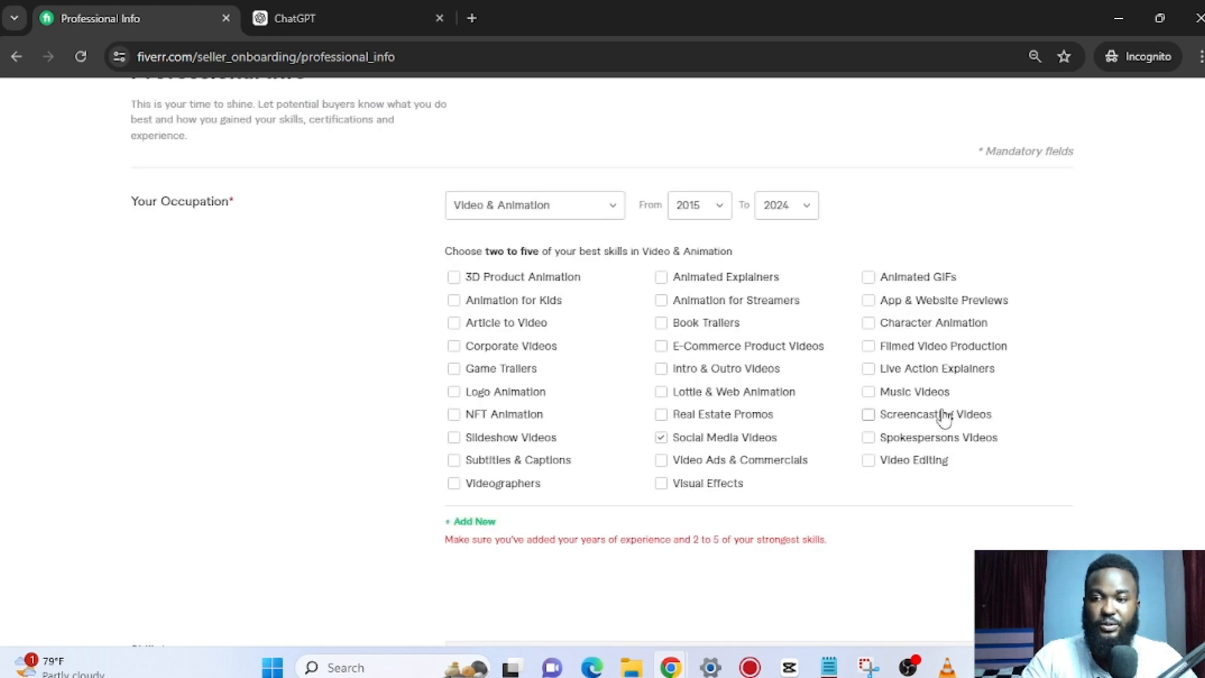
{"action": "left_click", "coordinate": [868, 462]}
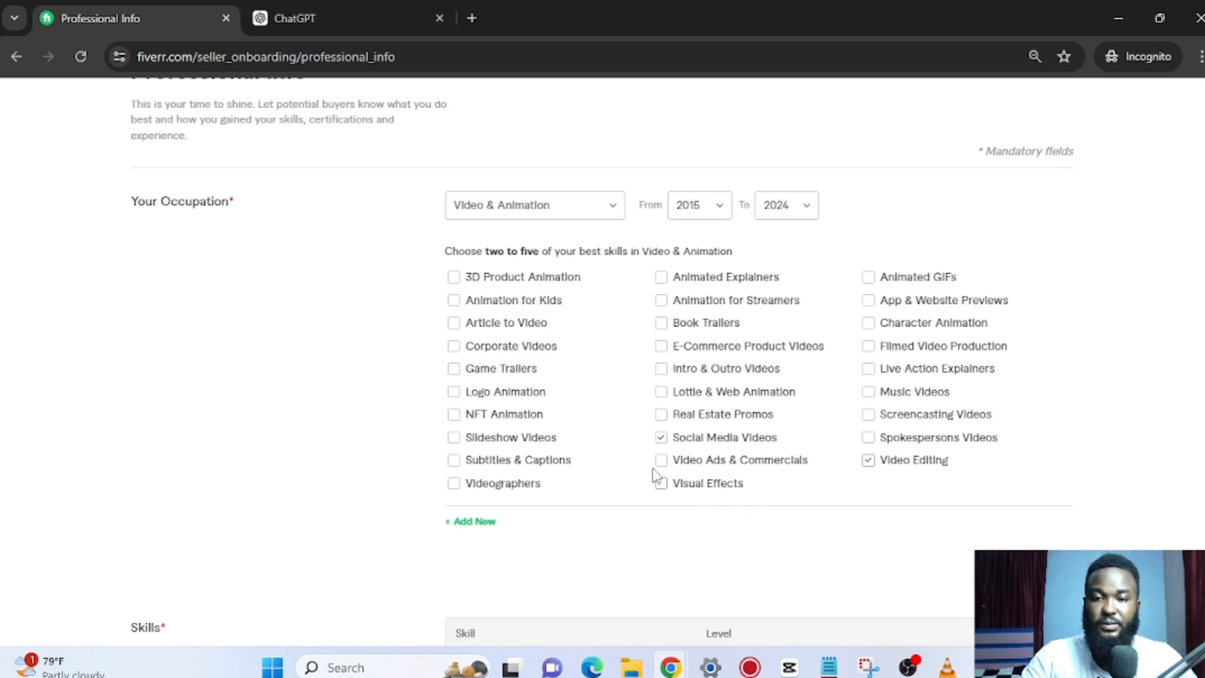
{"action": "left_click", "coordinate": [453, 462]}
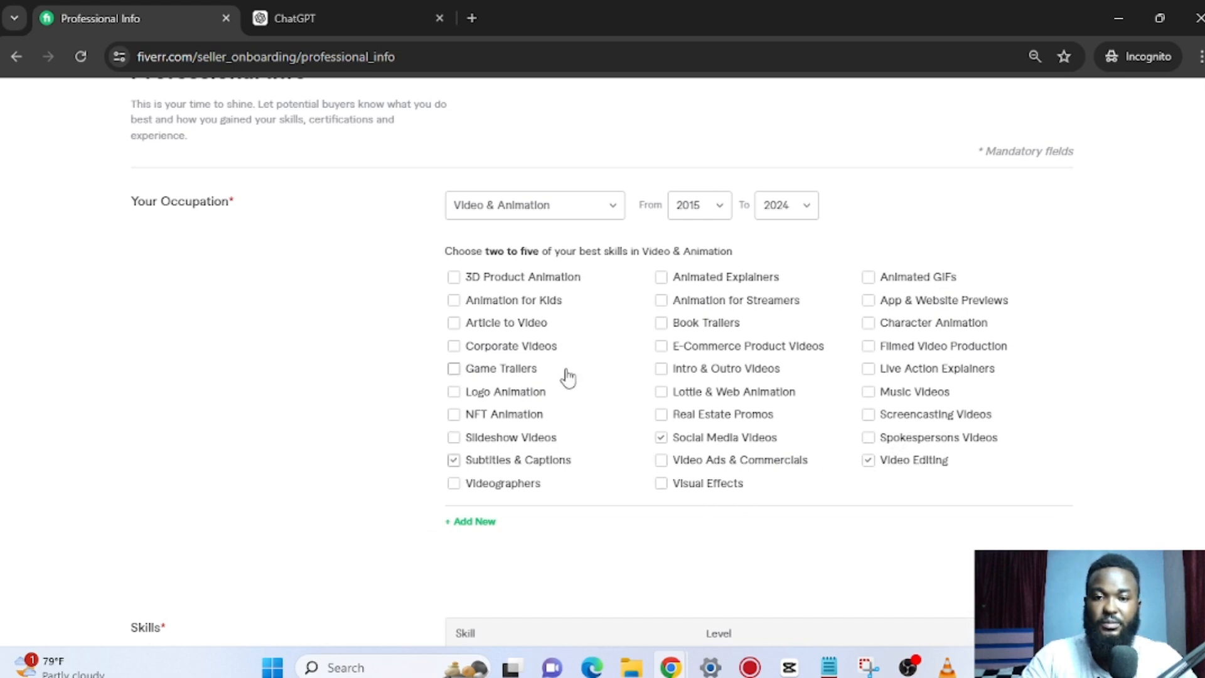
{"action": "scroll", "coordinate": [628, 395], "scroll_direction": "down", "scroll_amount": 4}
{"action": "scroll", "coordinate": [629, 399], "scroll_direction": "down", "scroll_amount": 7}
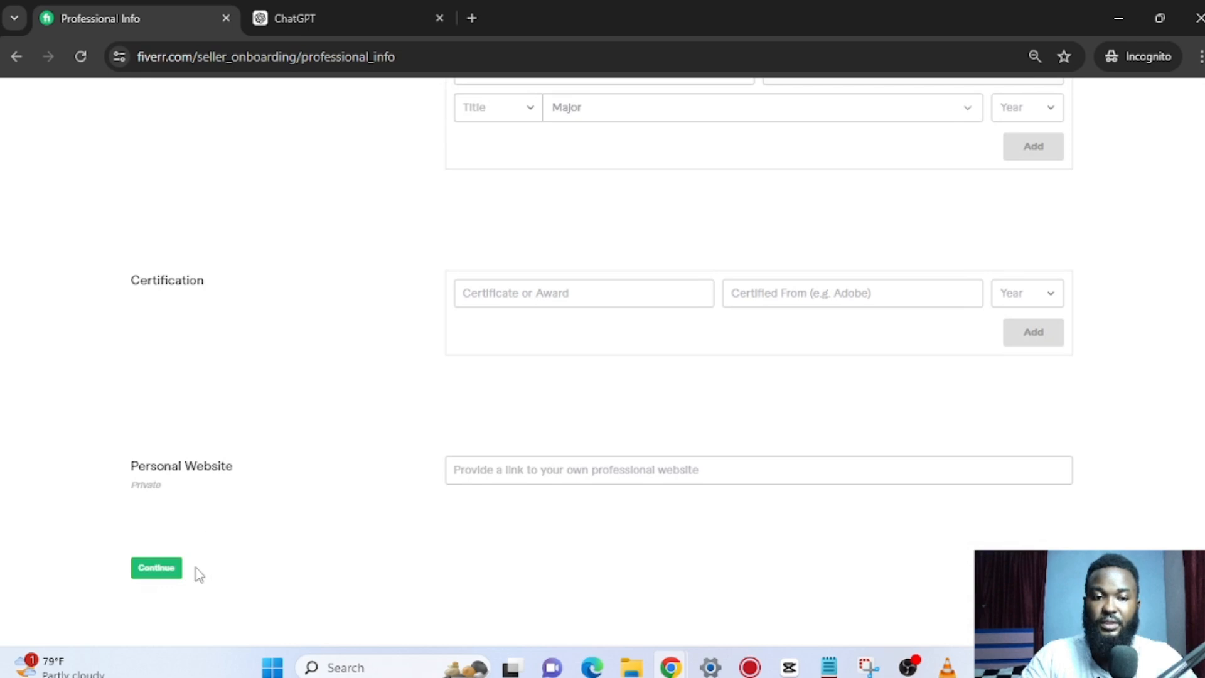
{"action": "left_click", "coordinate": [156, 568]}
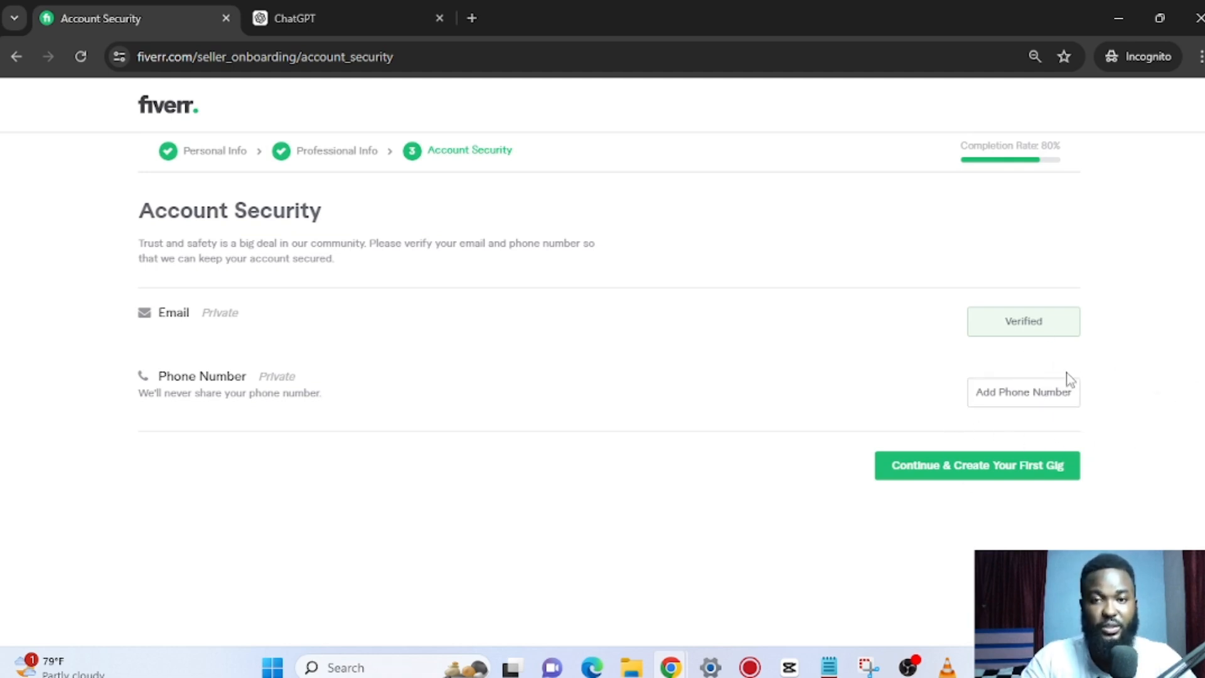
{"action": "left_click", "coordinate": [989, 470]}
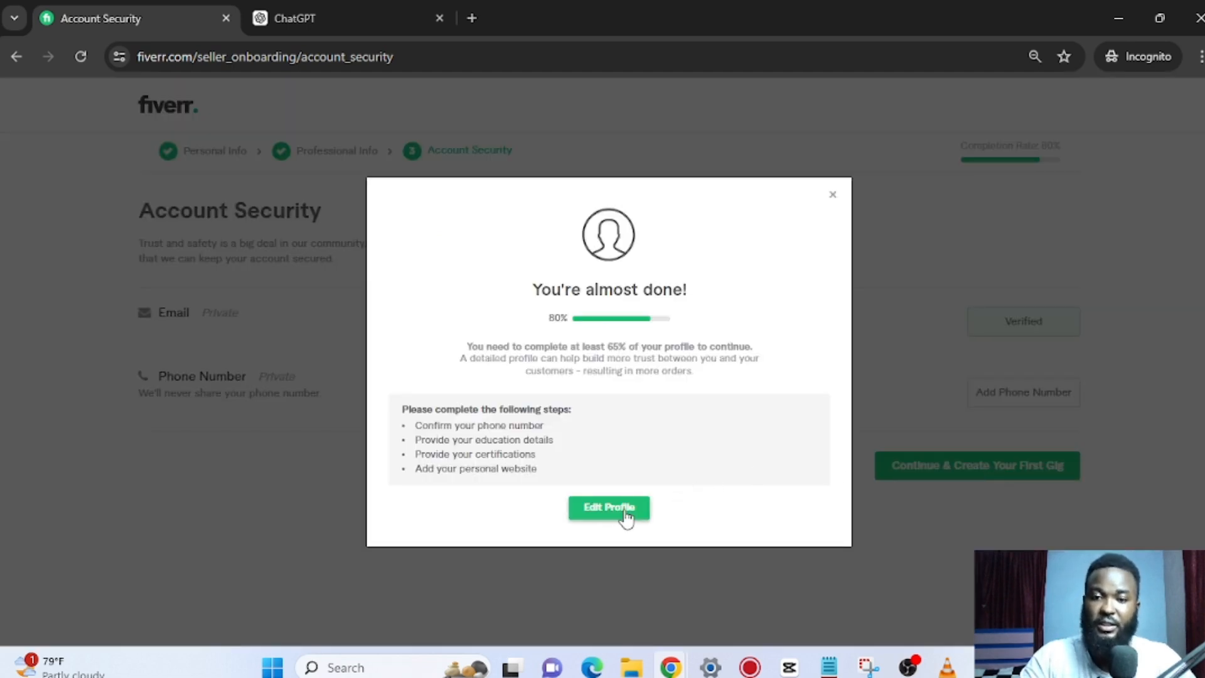
{"action": "left_click", "coordinate": [625, 513]}
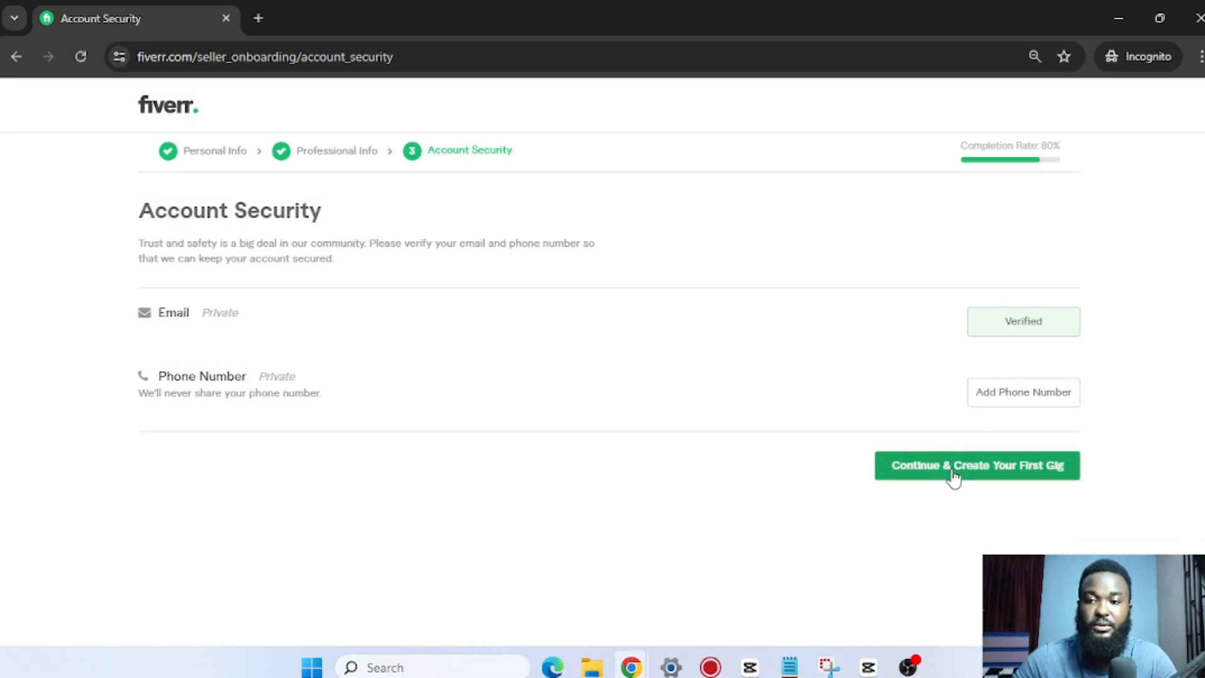
Complete onboarding and start creating the first gig from the confirmation popup.
{"action": "left_click", "coordinate": [953, 477]}
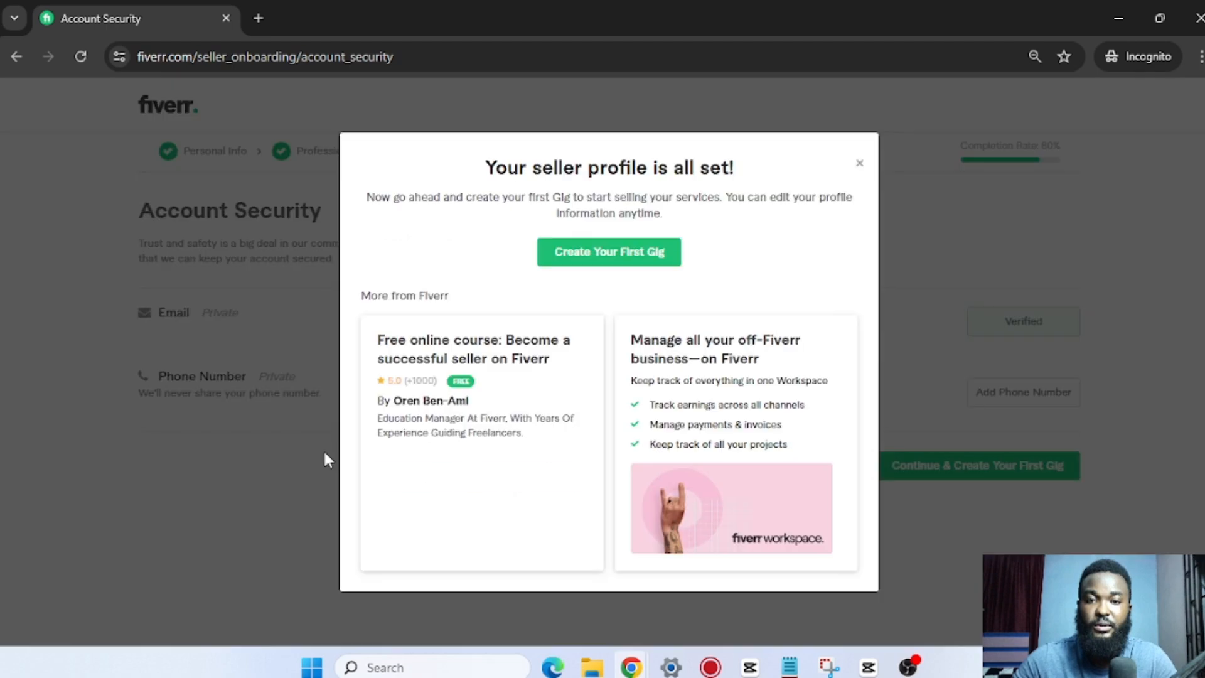
{"action": "left_click", "coordinate": [637, 262]}
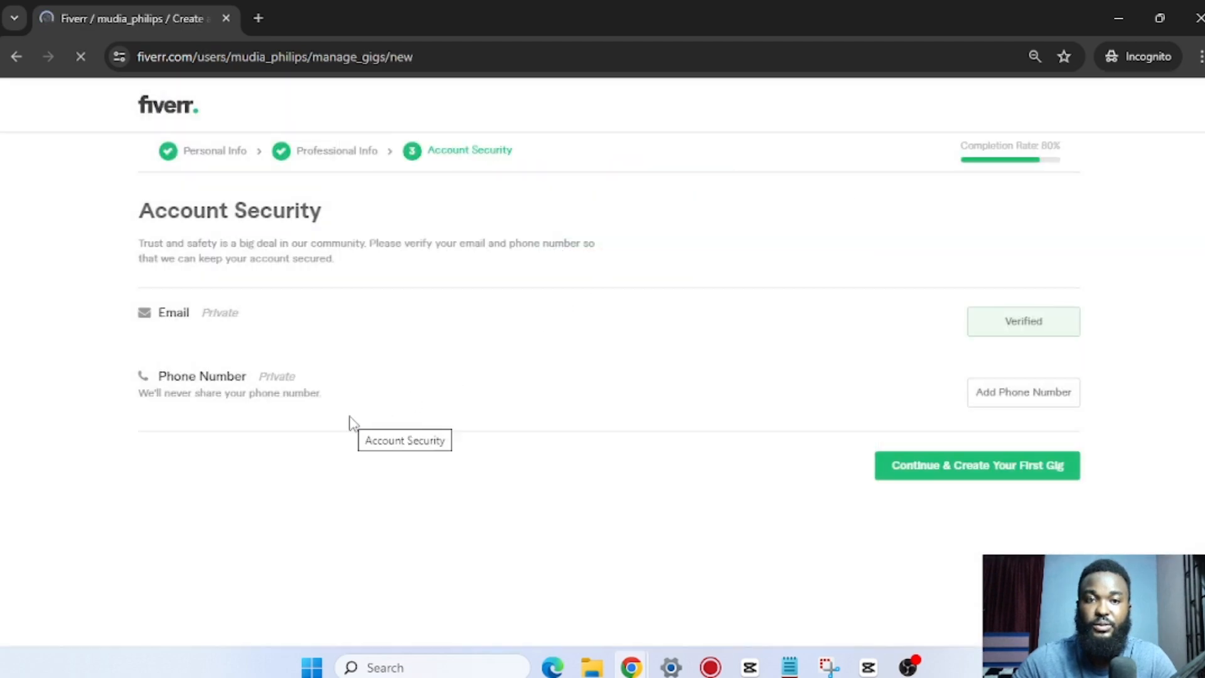